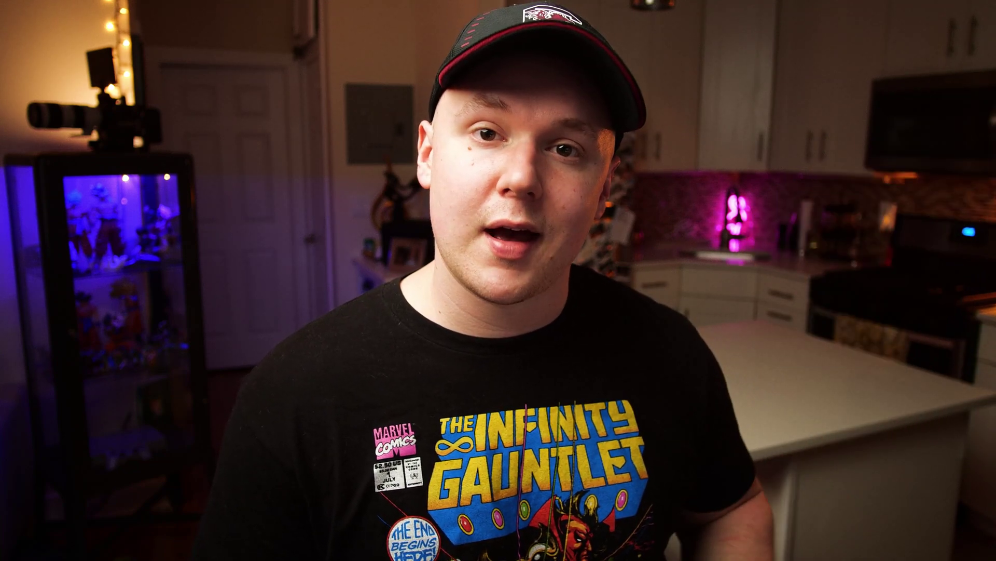
Scrub through the Text Comp timeline to examine how the finished letter M animation builds up.
drag(378, 405, 358, 404)
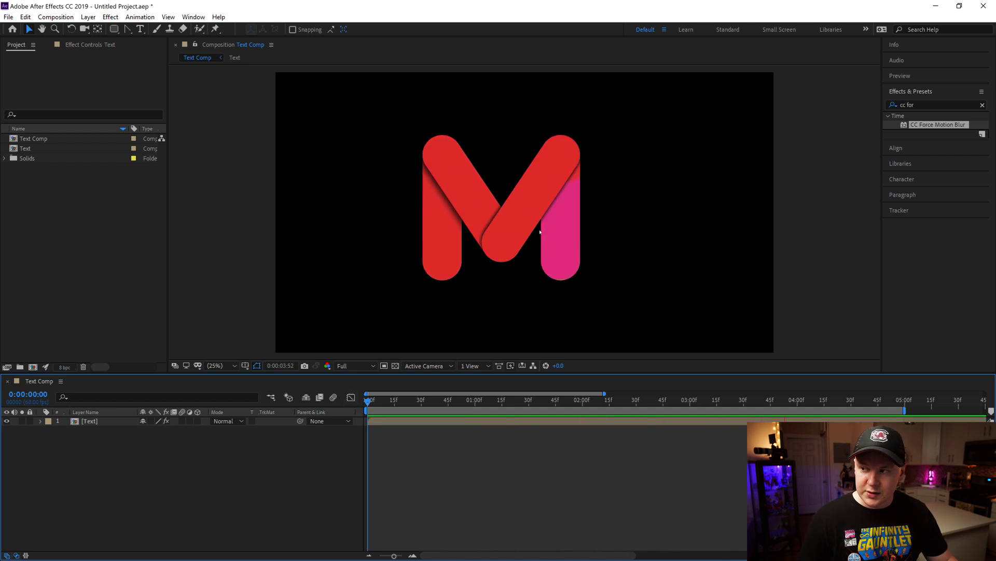
click(424, 400)
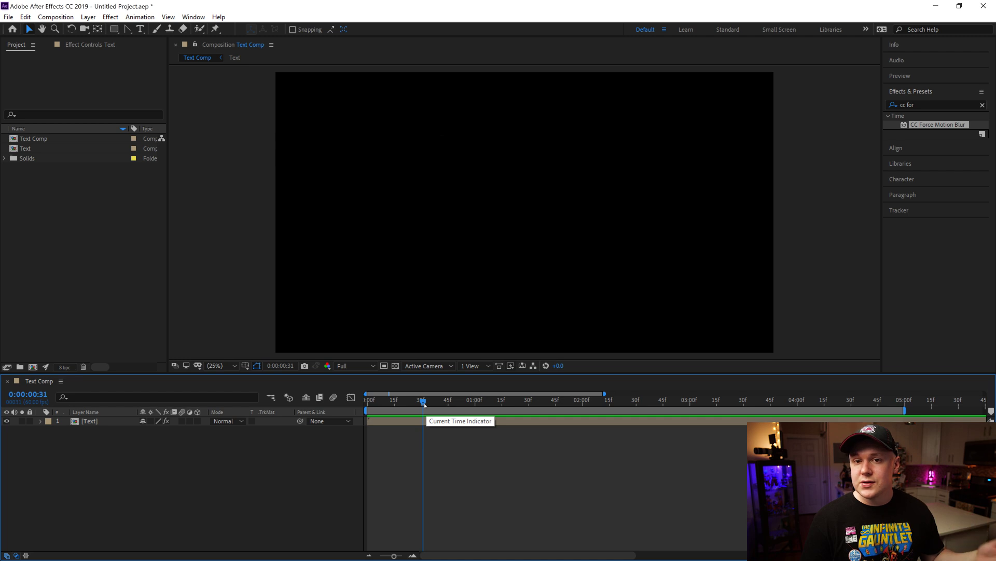
drag(423, 402, 732, 435)
Create a new composition named Take 2 with a width of 1920 px and a height of 1080 px.
click(94, 266)
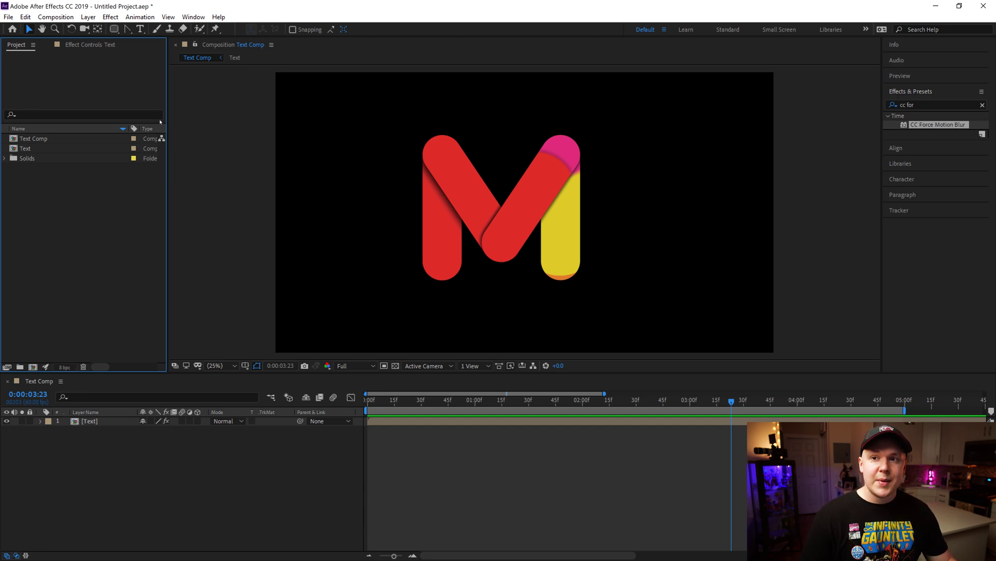
right_click(53, 220)
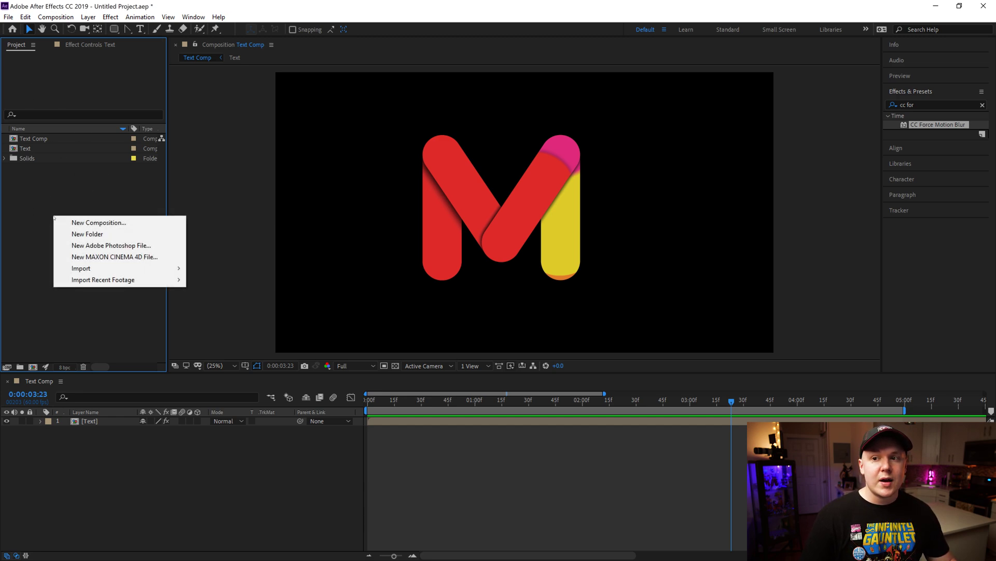
click(96, 224)
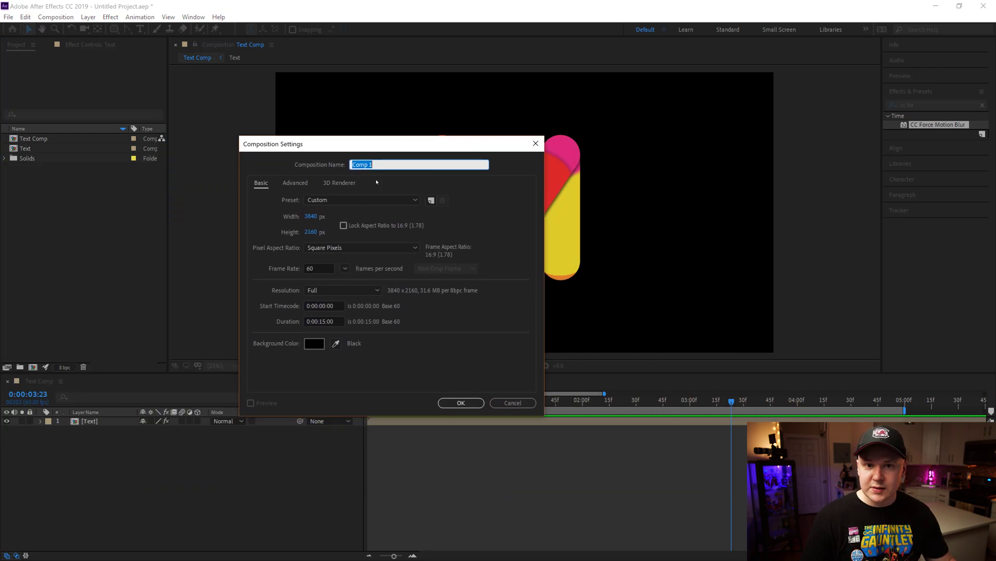
click(312, 216)
text(1920)
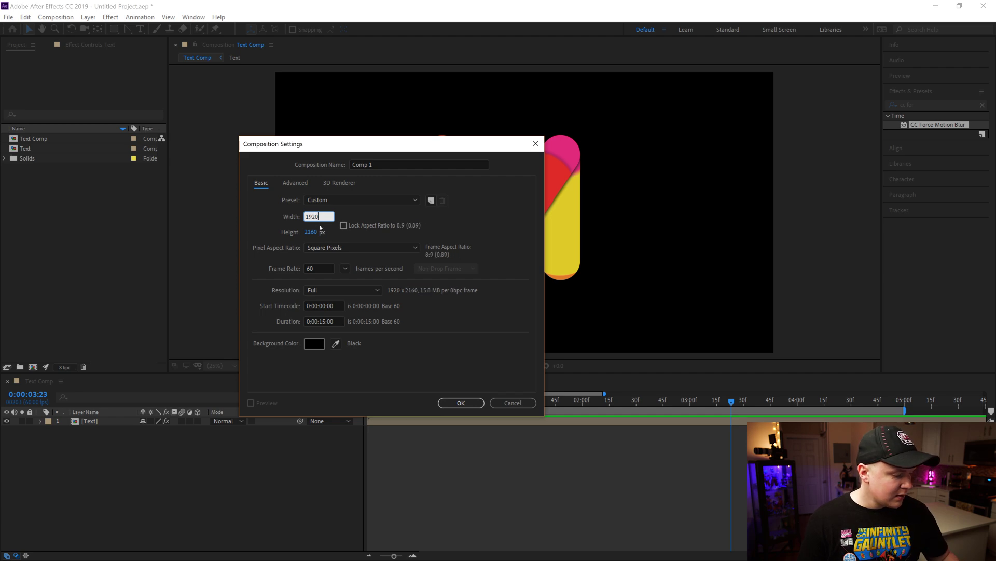
key(Tab)
text(1080)
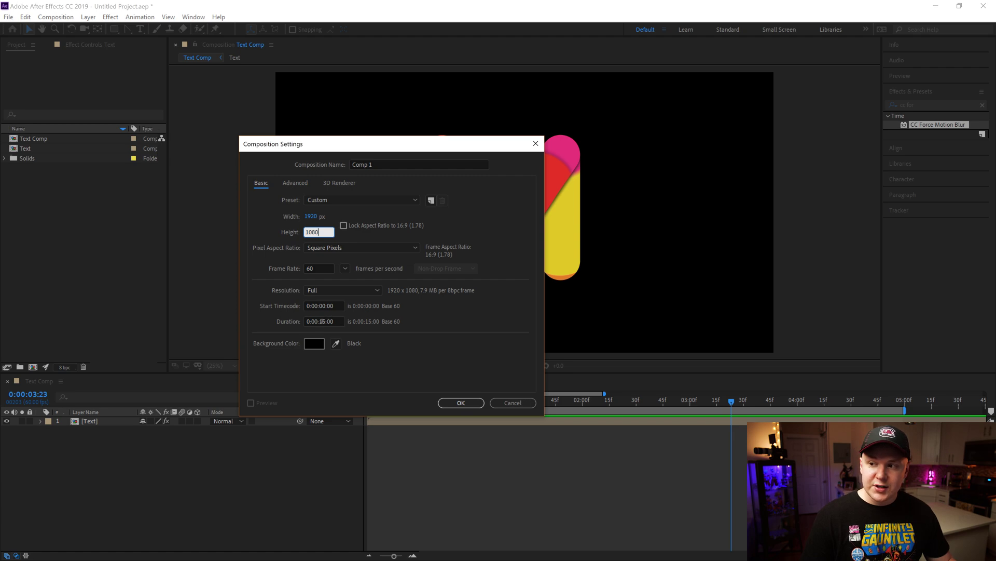
click(384, 164)
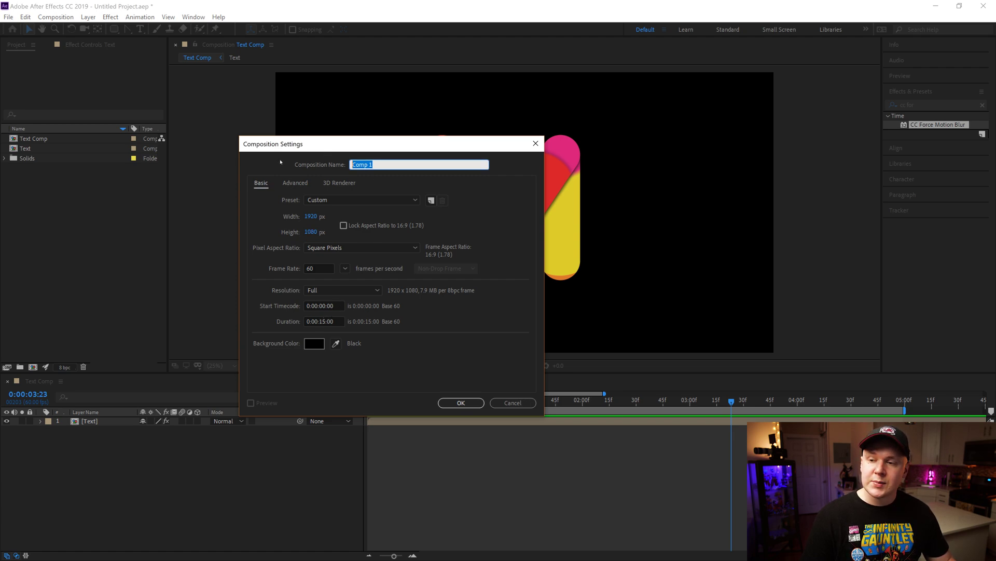
text(Take 2)
key(Return)
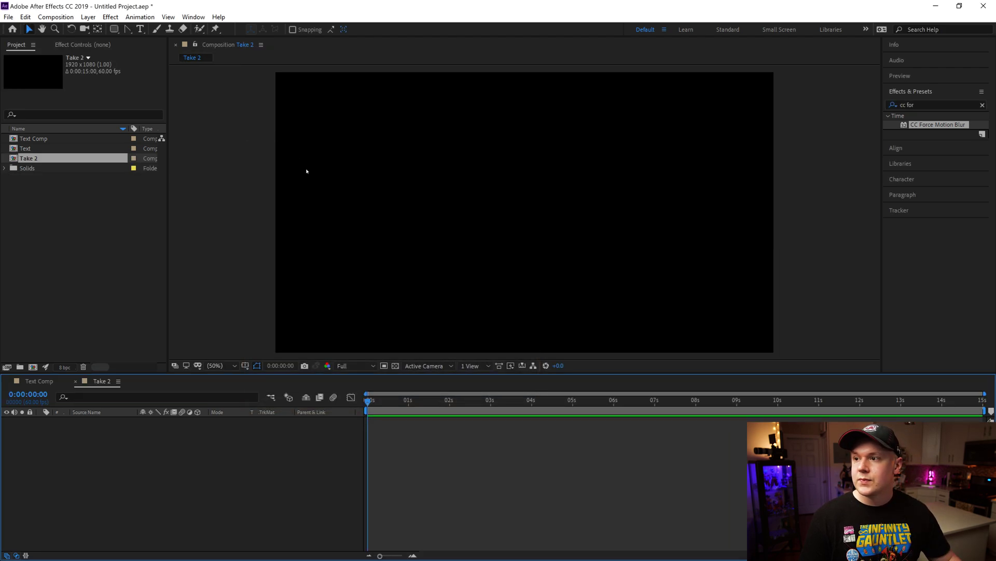
Draw a tall red rounded rectangle about 124 × 700 px in the left half of the composition frame.
drag(368, 401, 374, 401)
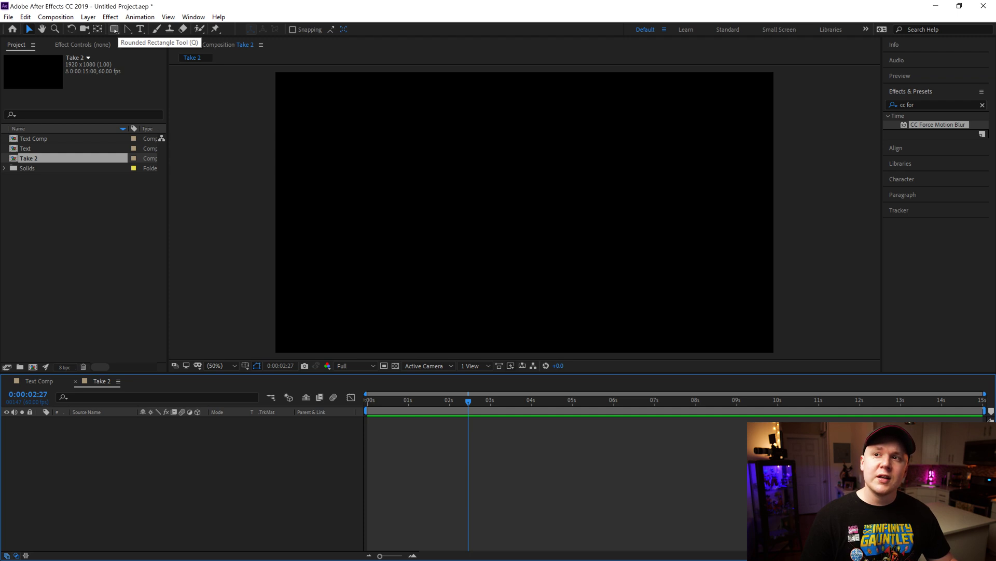
click(114, 29)
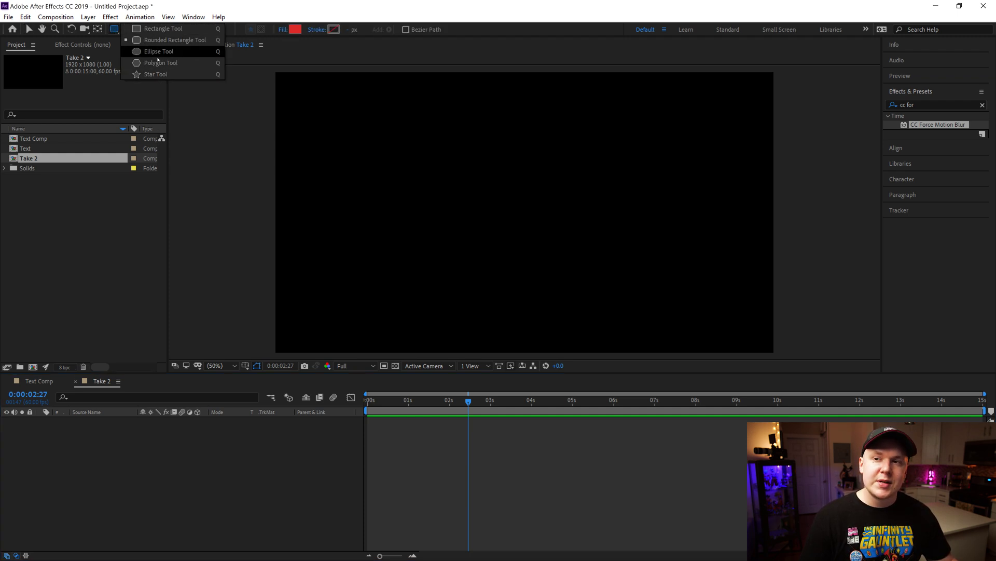
click(155, 41)
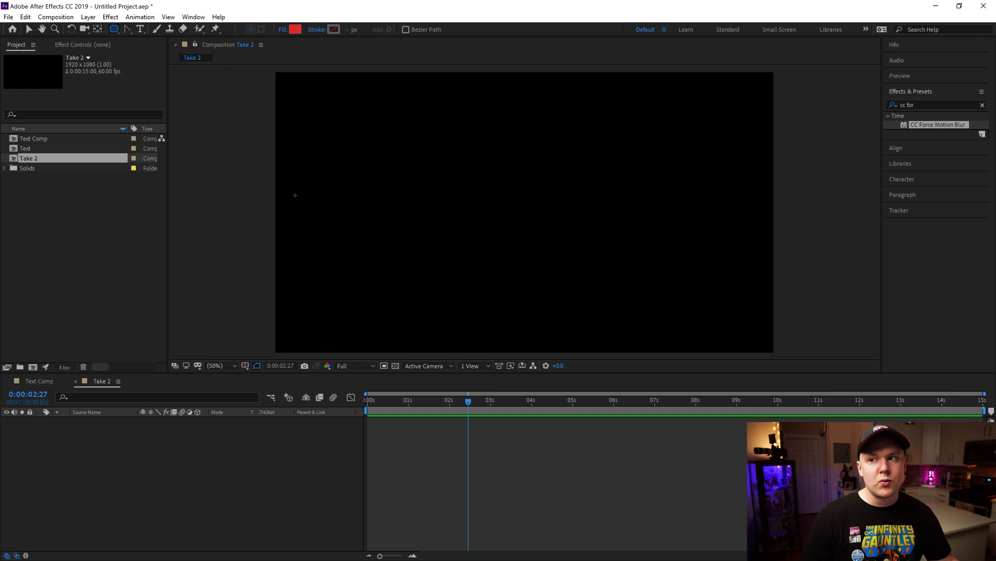
mouse_move(397, 134)
mouse_down()
mouse_move(432, 252)
mouse_move(429, 316)
mouse_up()
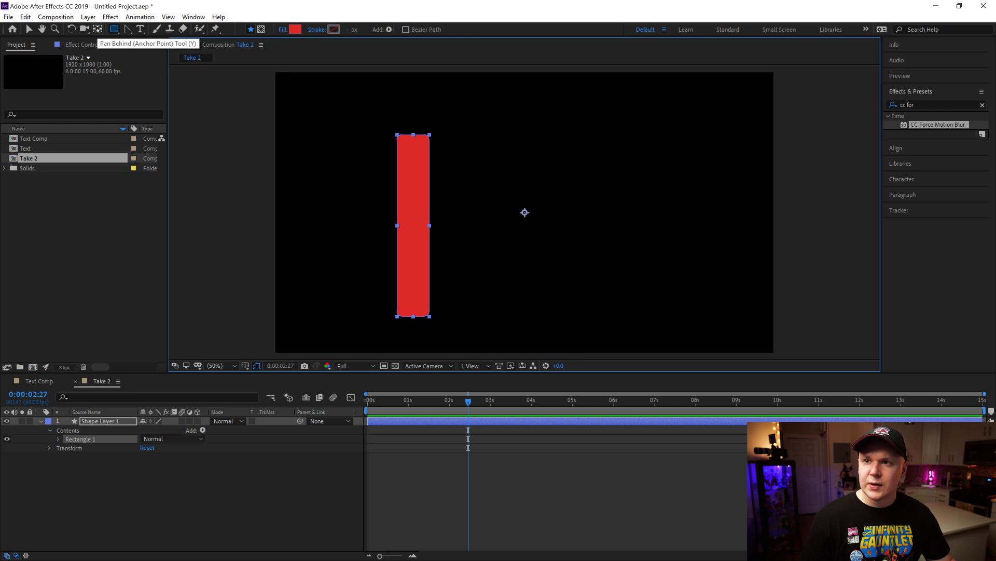
Move the anchor point of the shape layer to the centre of the red rectangle.
click(98, 29)
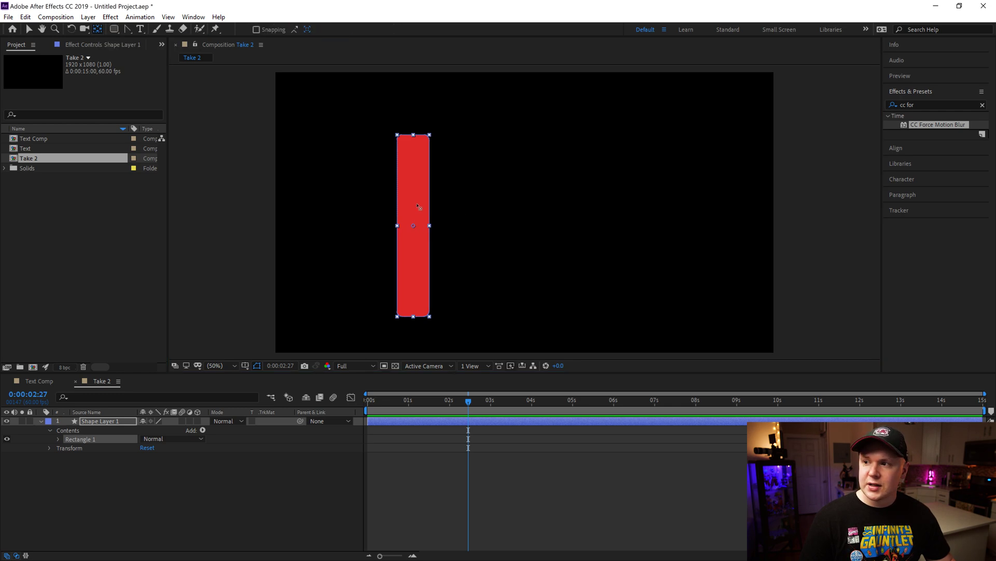
click(107, 421)
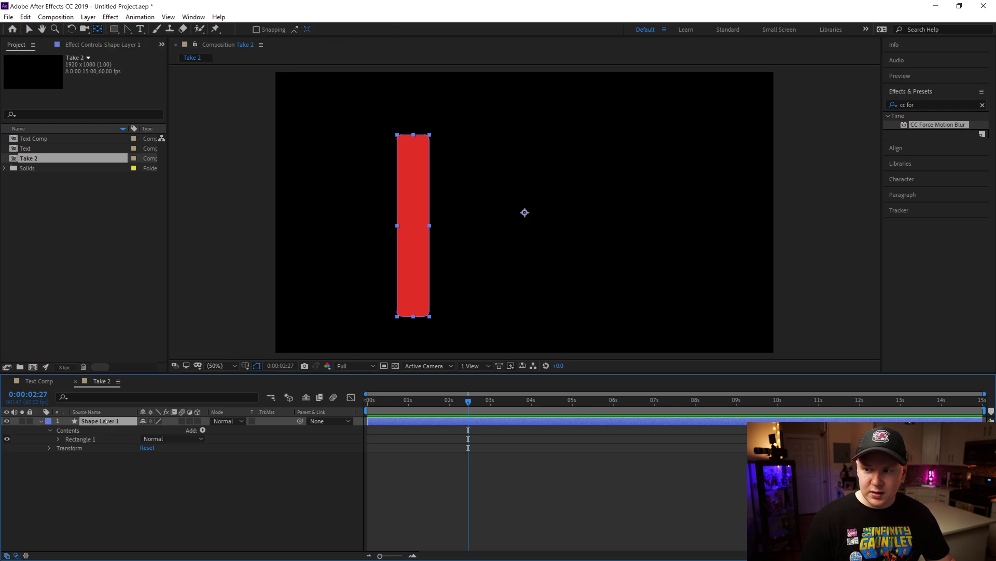
drag(525, 213, 414, 226)
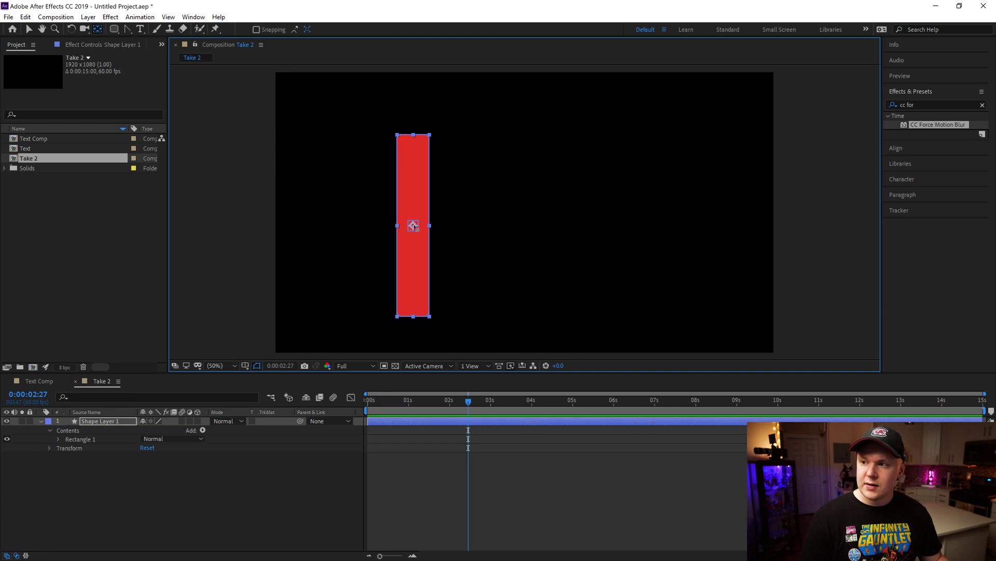
click(201, 507)
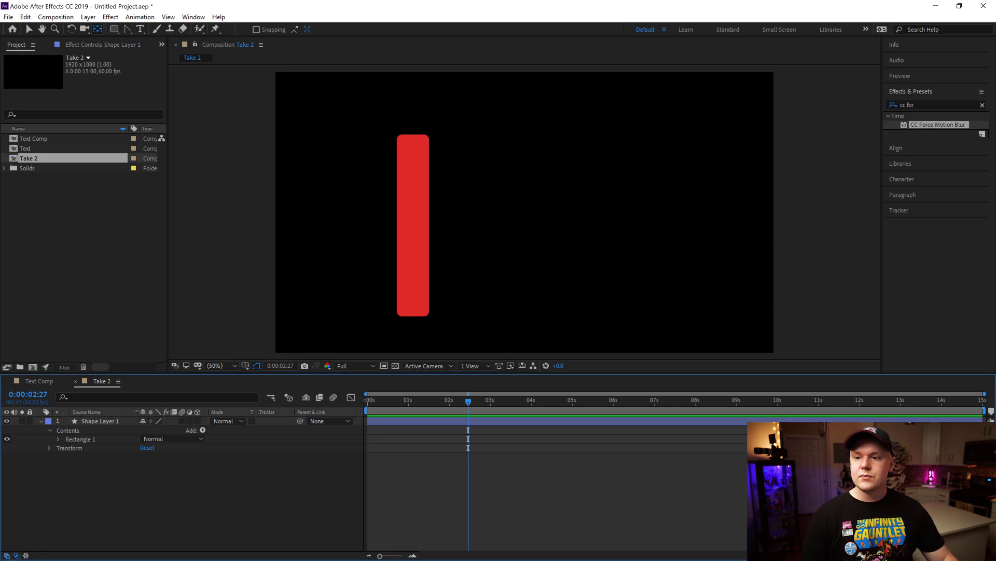
Set the rectangle path's roundness to 149 so that the bar gets fully rounded ends.
click(107, 420)
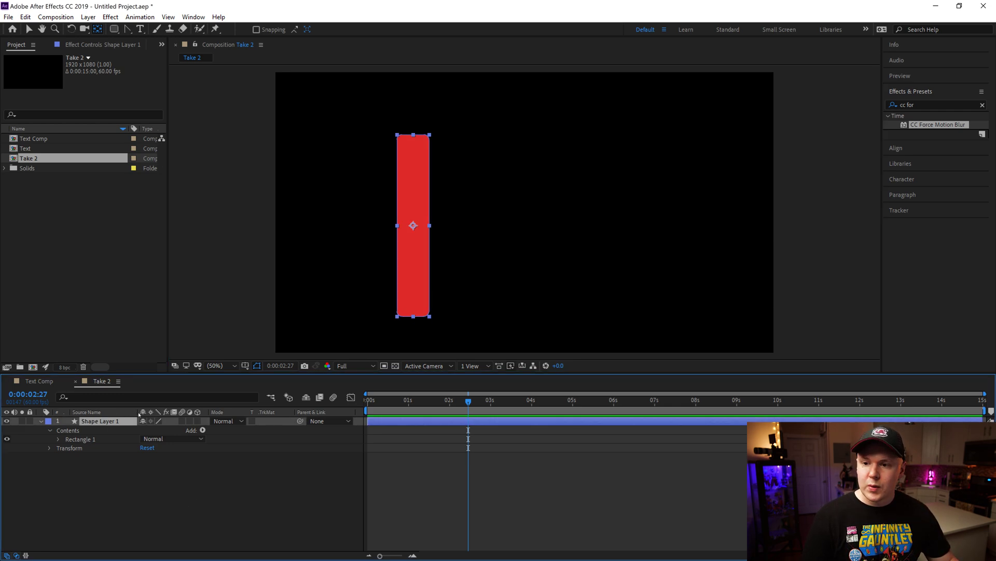
click(41, 421)
click(39, 421)
click(58, 440)
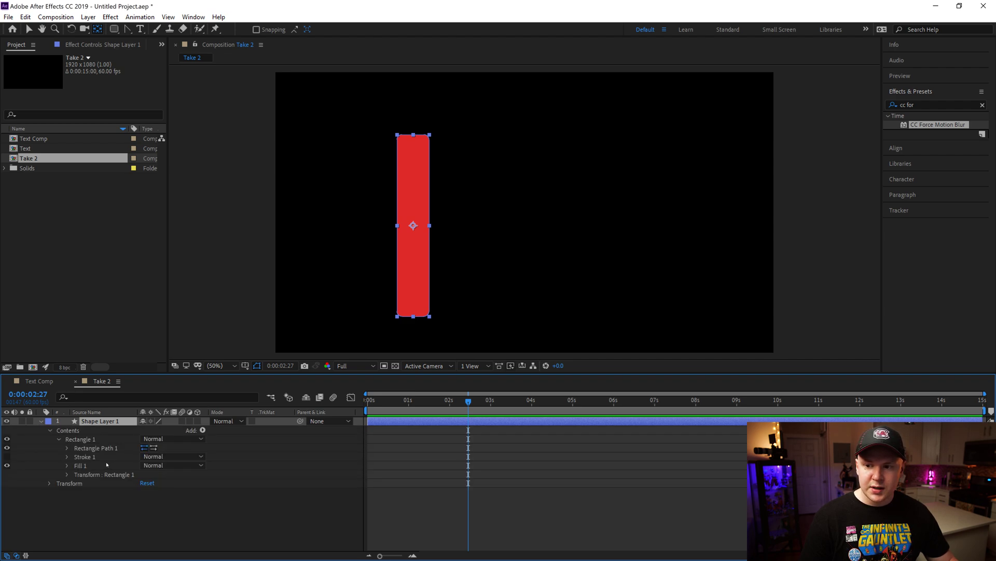
click(66, 448)
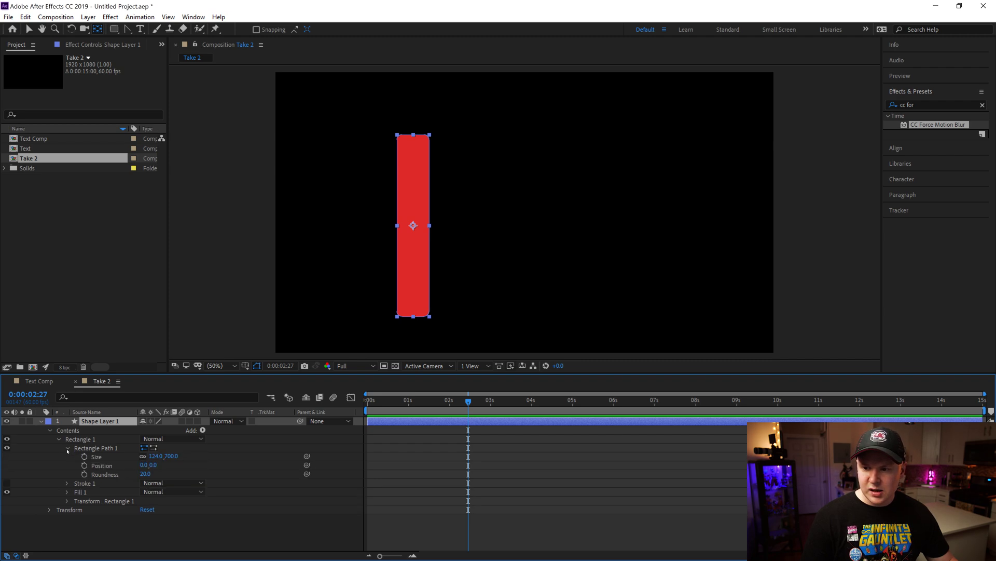
drag(146, 473, 214, 473)
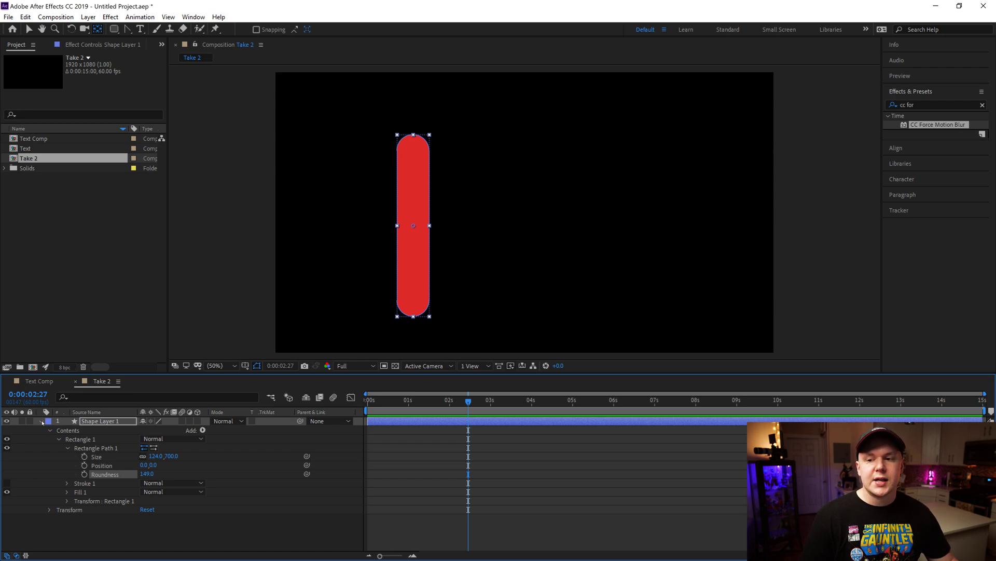
click(41, 421)
Move the shape layer's anchor point to the top centre of the rounded bar.
click(269, 458)
click(98, 421)
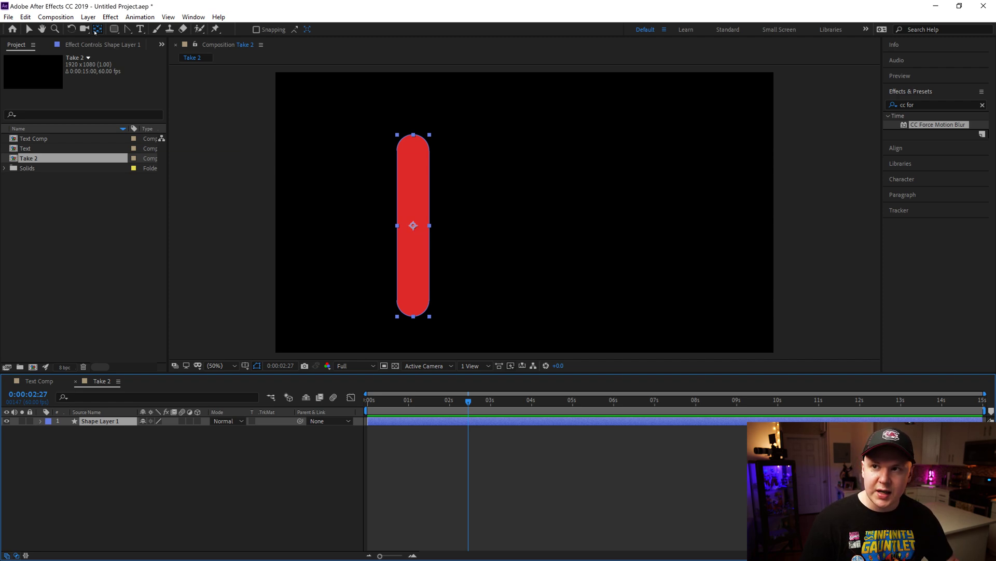
drag(413, 225, 413, 135)
click(200, 483)
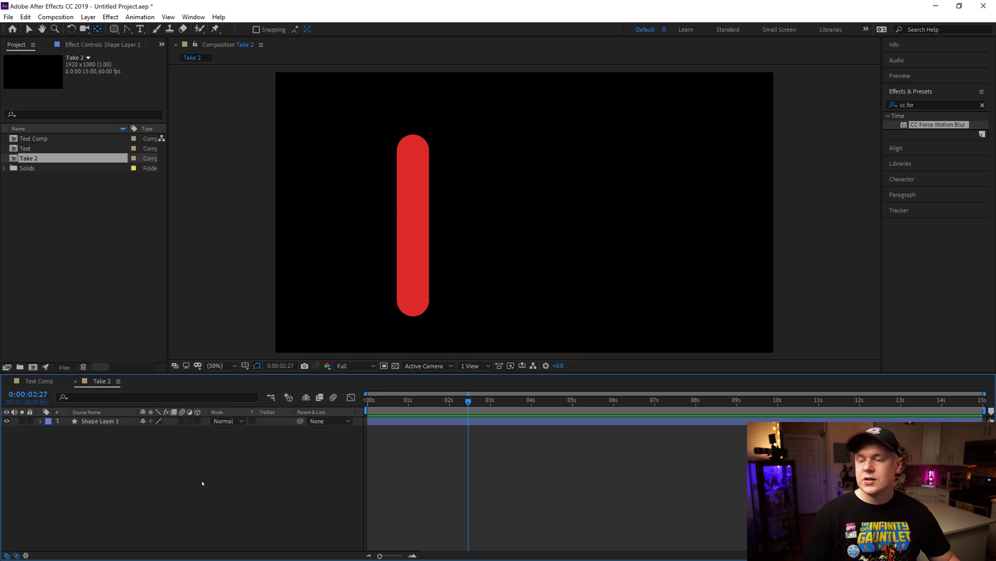
click(117, 421)
click(177, 453)
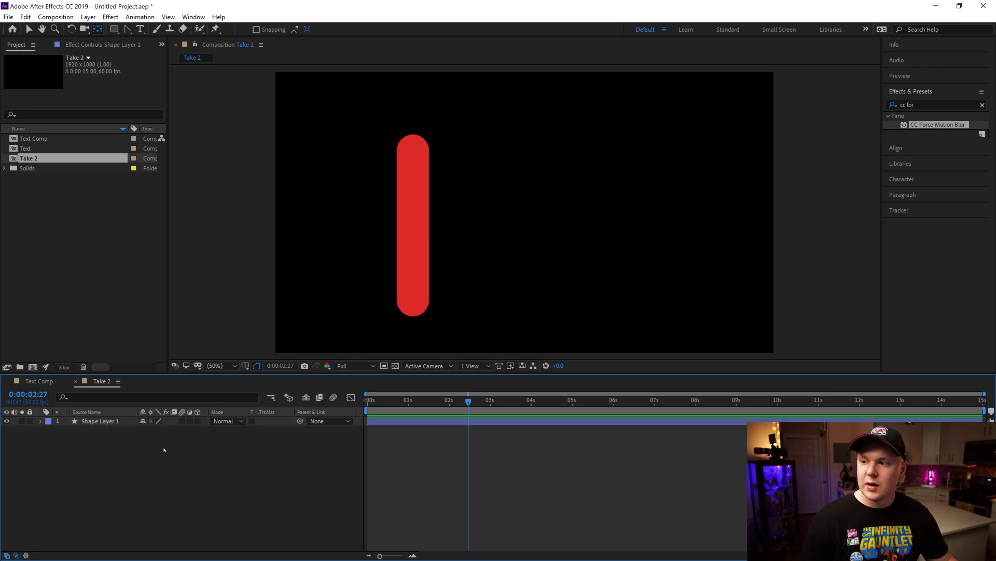
Add a new mask to the shape layer of the red bar.
click(92, 422)
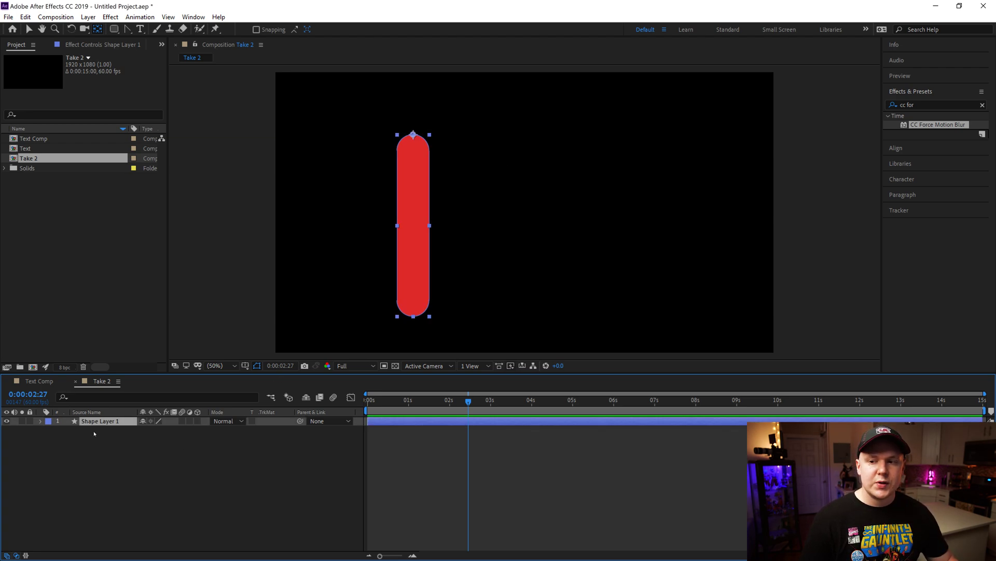
right_click(95, 422)
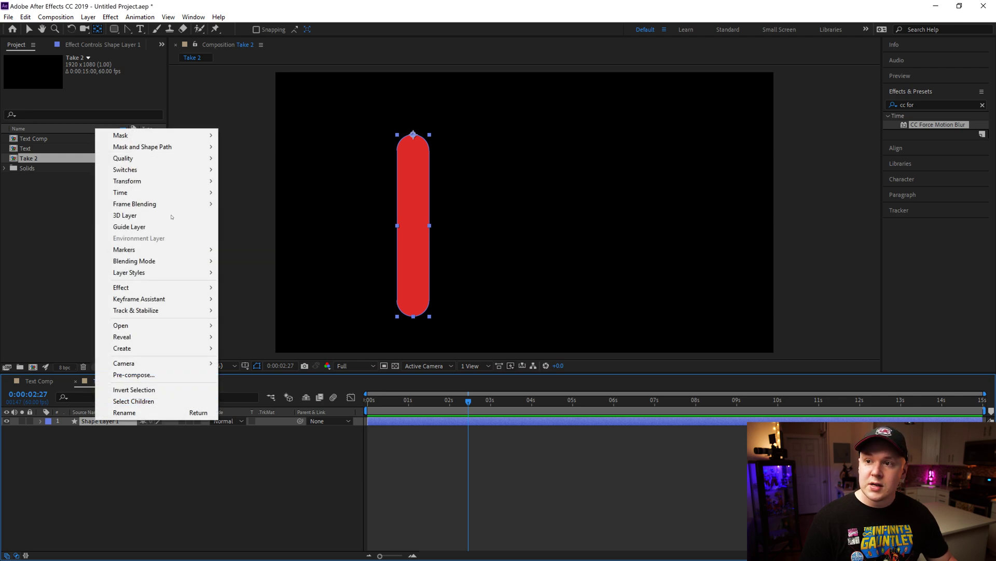
mouse_move(156, 135)
click(249, 135)
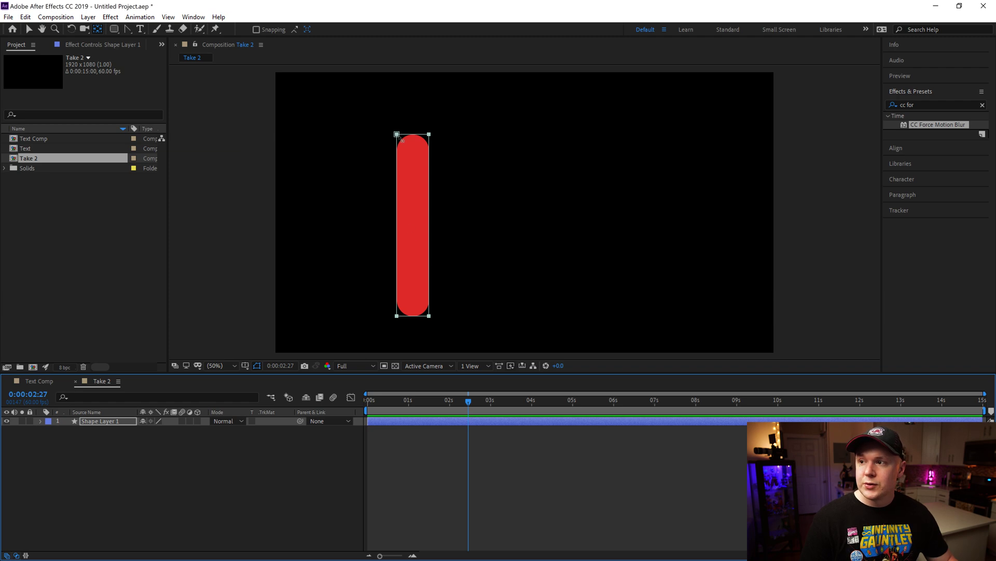
Pull the mask's corner points outward with the Selection tool so it encloses the whole bar with a margin.
click(29, 29)
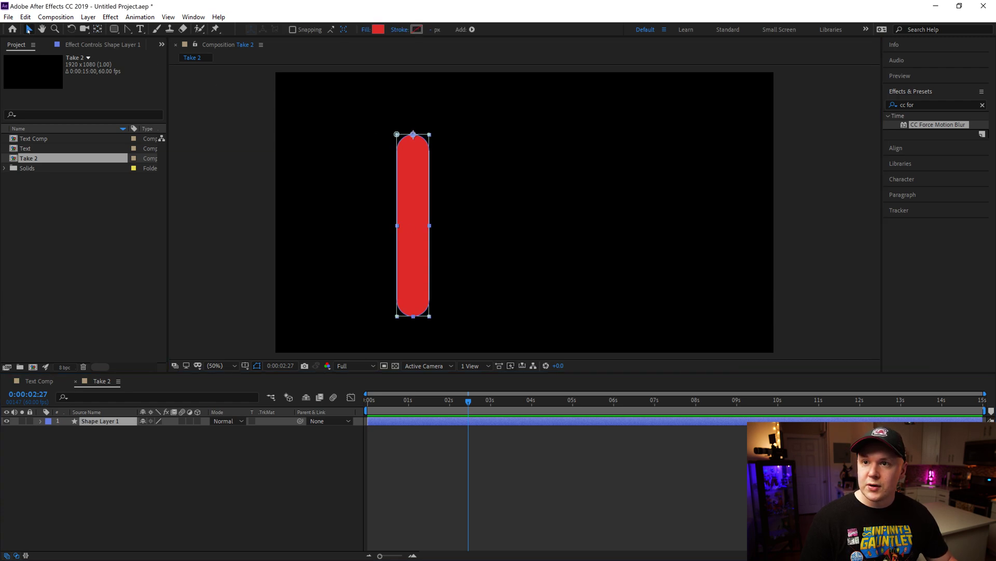
drag(396, 134, 440, 130)
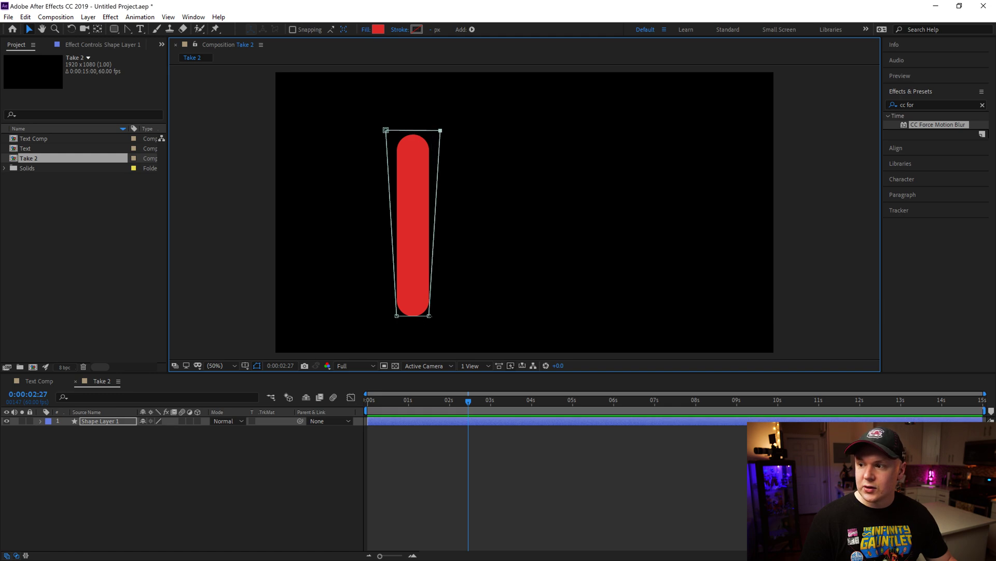
drag(430, 316, 382, 318)
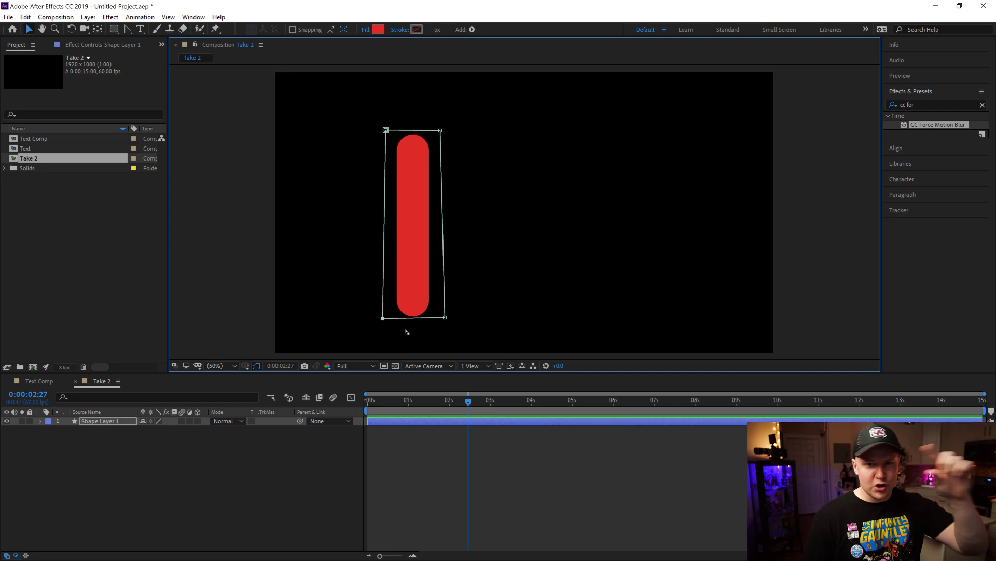
Add a vertex at the middle of the mask's bottom edge with the Add Vertex tool.
click(127, 29)
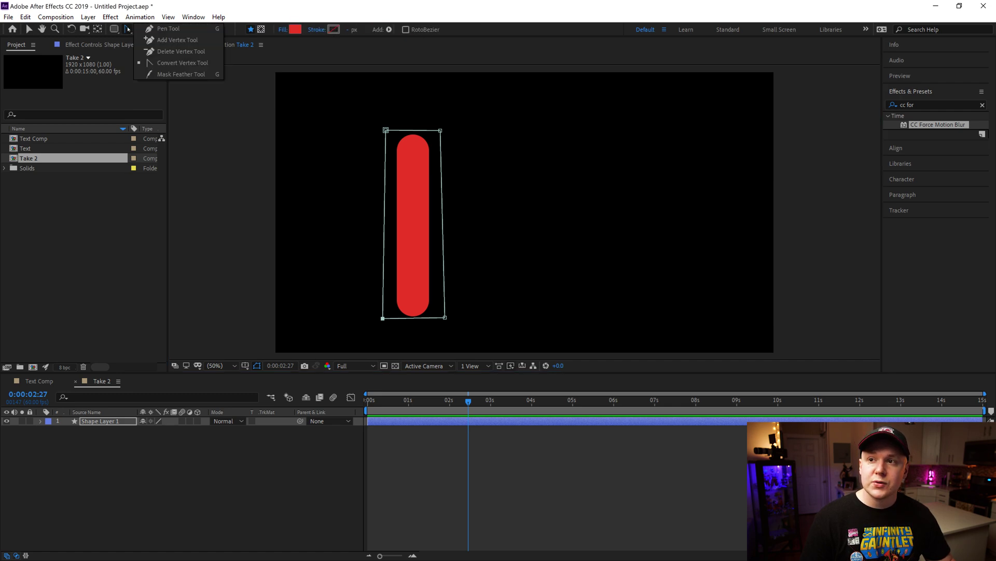
click(166, 29)
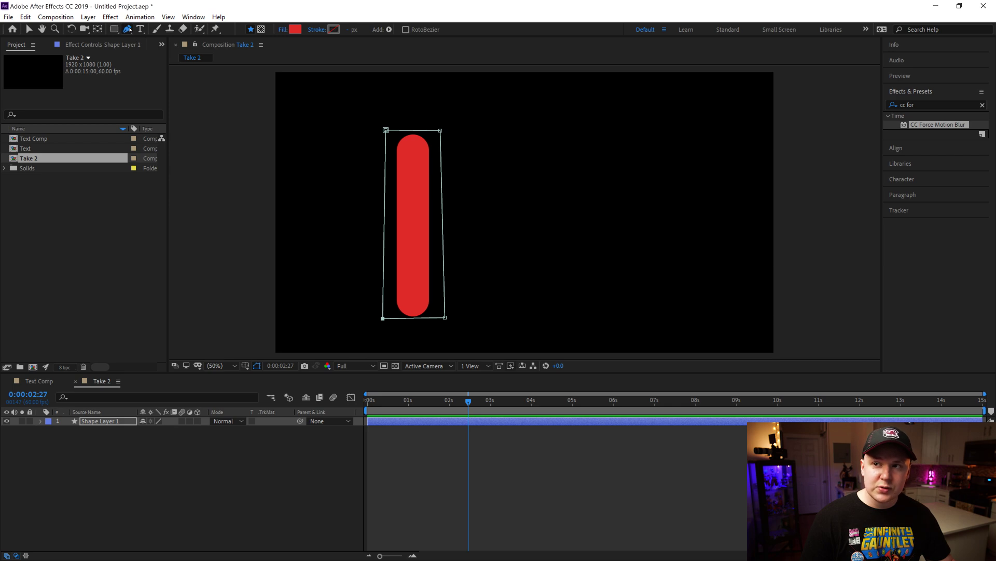
click(129, 30)
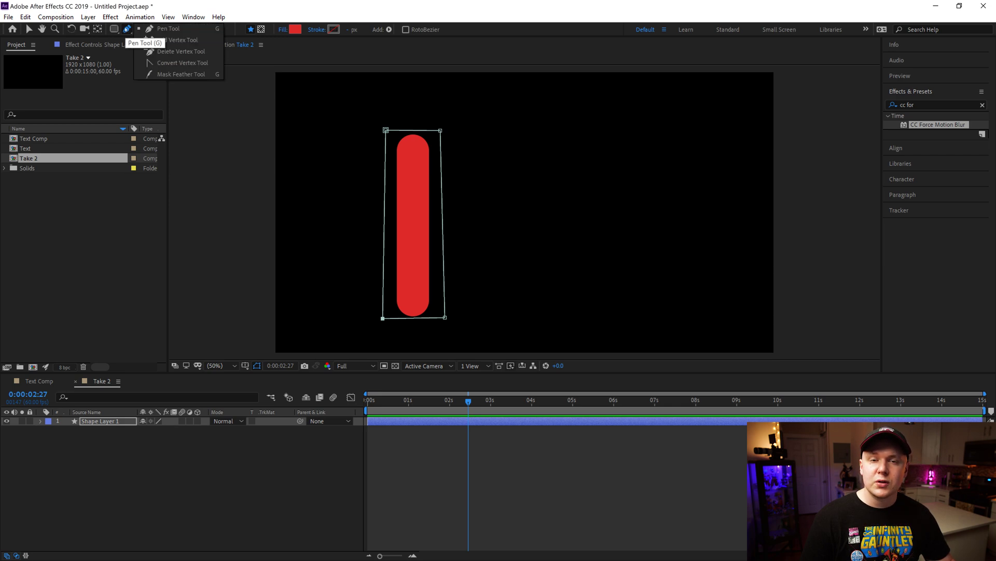
click(166, 41)
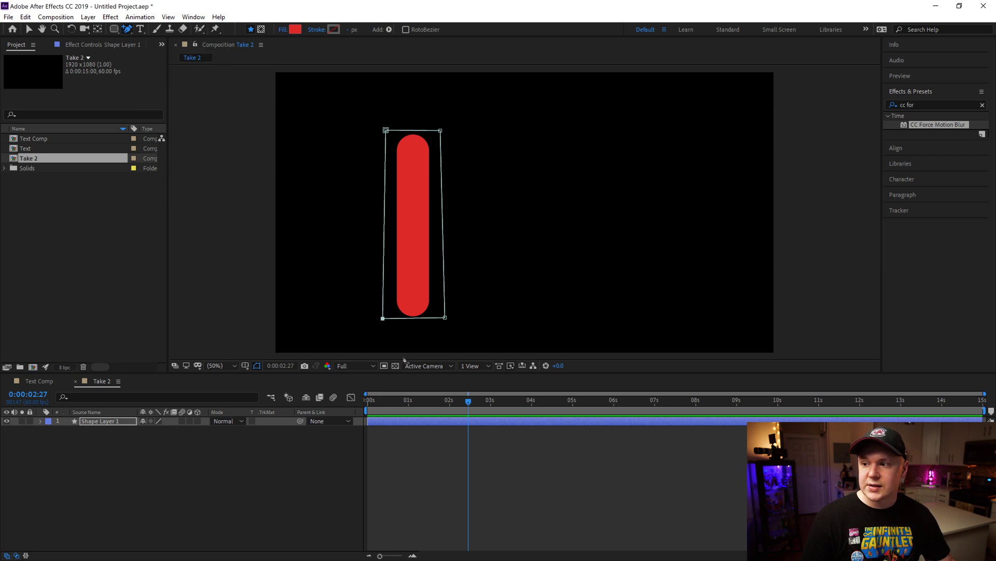
click(414, 318)
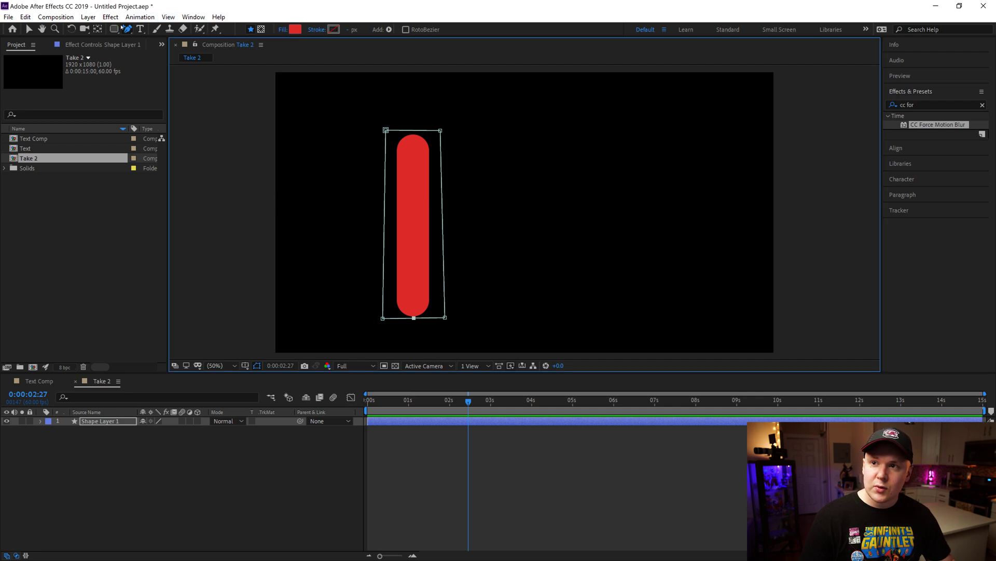
Pull the mask's new bottom vertex down below the bar and round the three lower points with the Convert Vertex tool.
click(29, 30)
drag(414, 318, 413, 345)
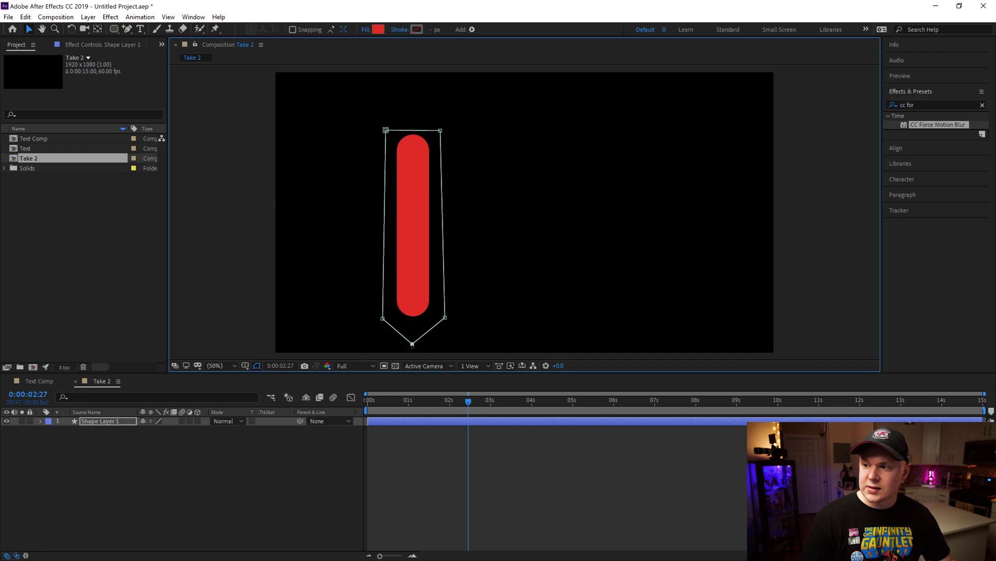
click(126, 29)
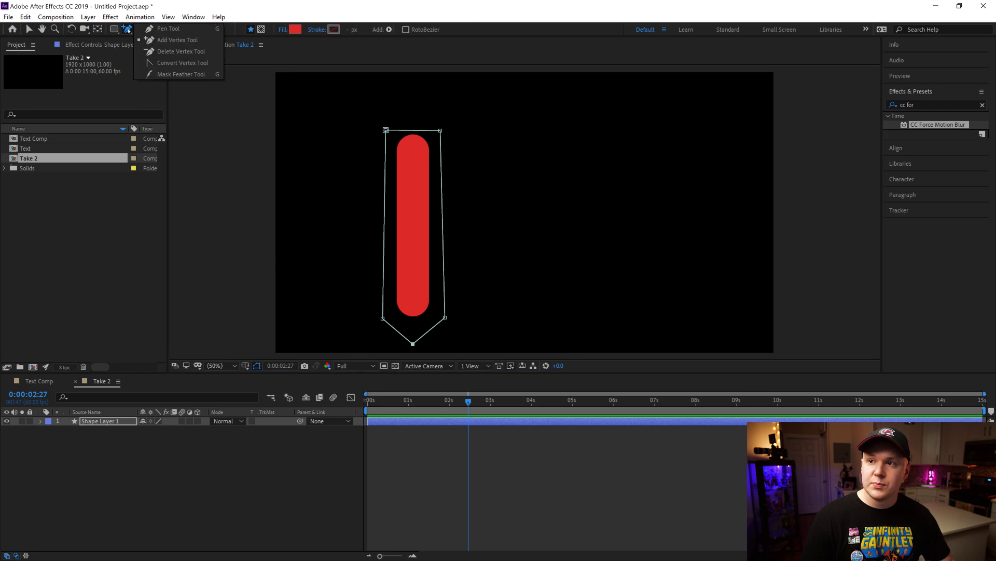
click(171, 63)
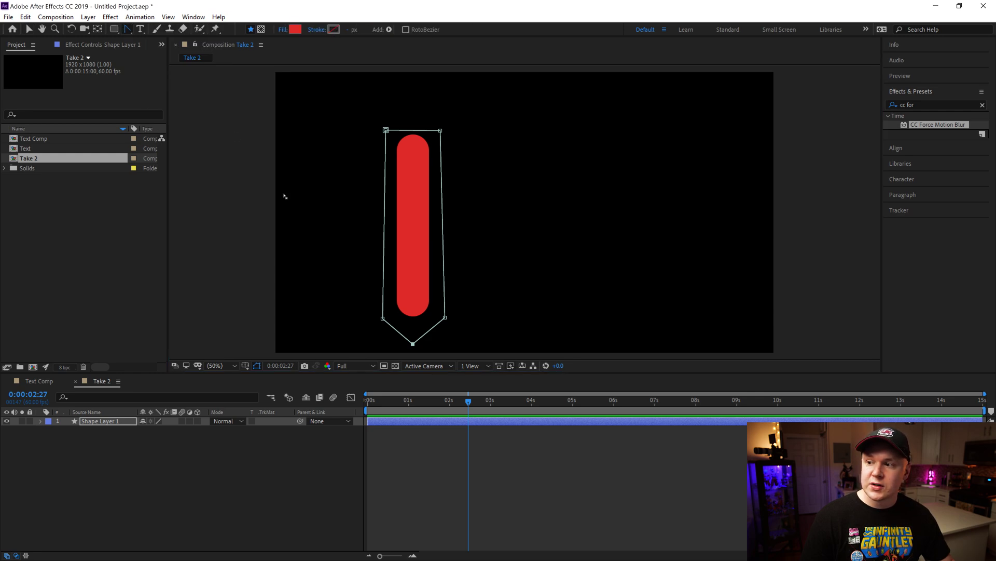
click(414, 344)
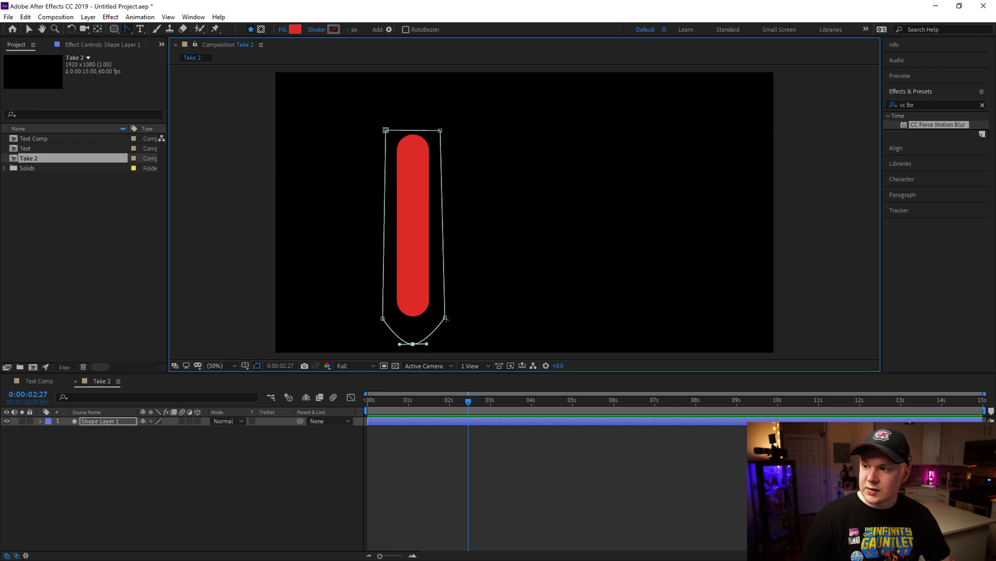
click(446, 318)
click(383, 318)
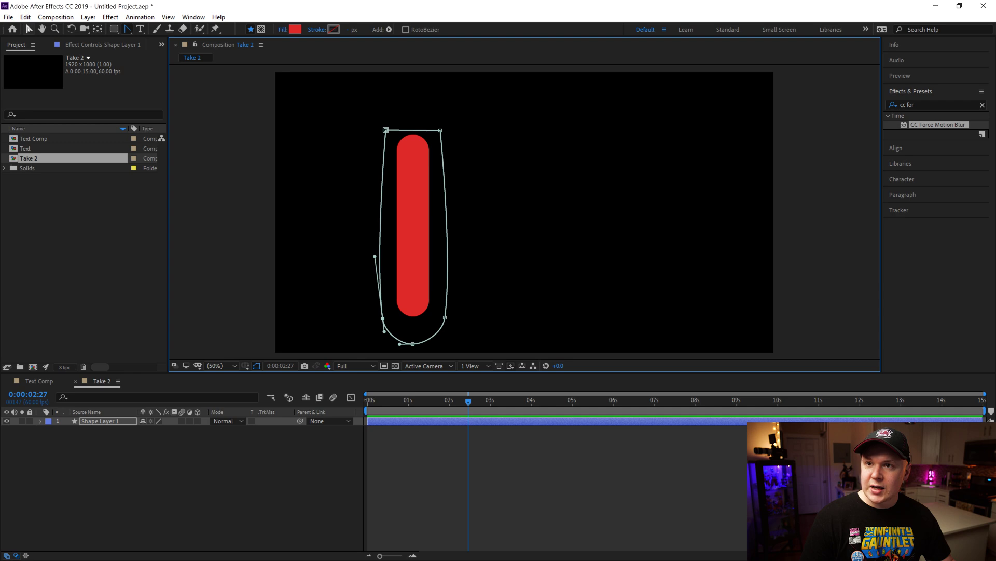
Lower the mask's bottom middle vertex further with the Selection tool to stretch the curved end.
click(29, 29)
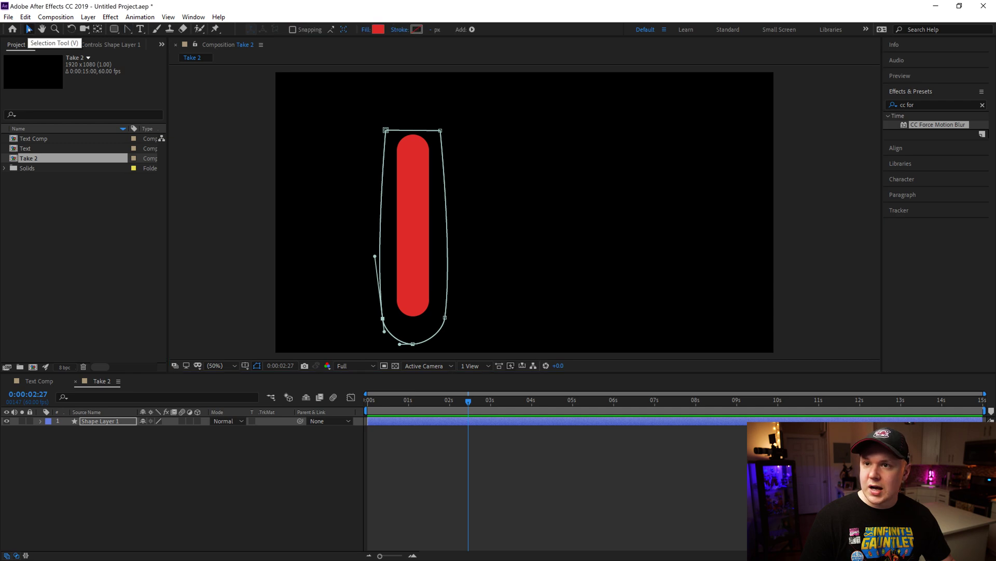
click(413, 345)
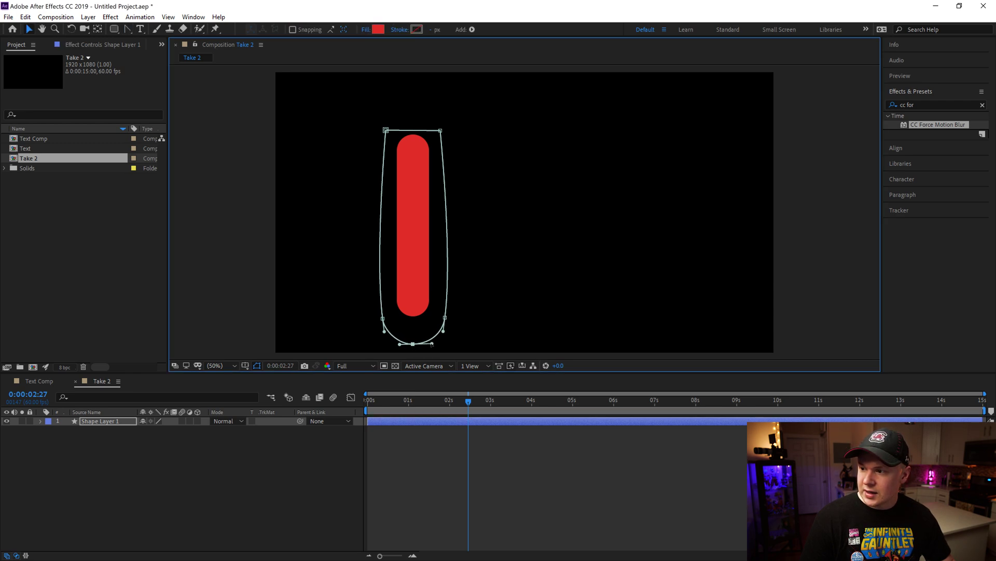
drag(415, 346, 415, 357)
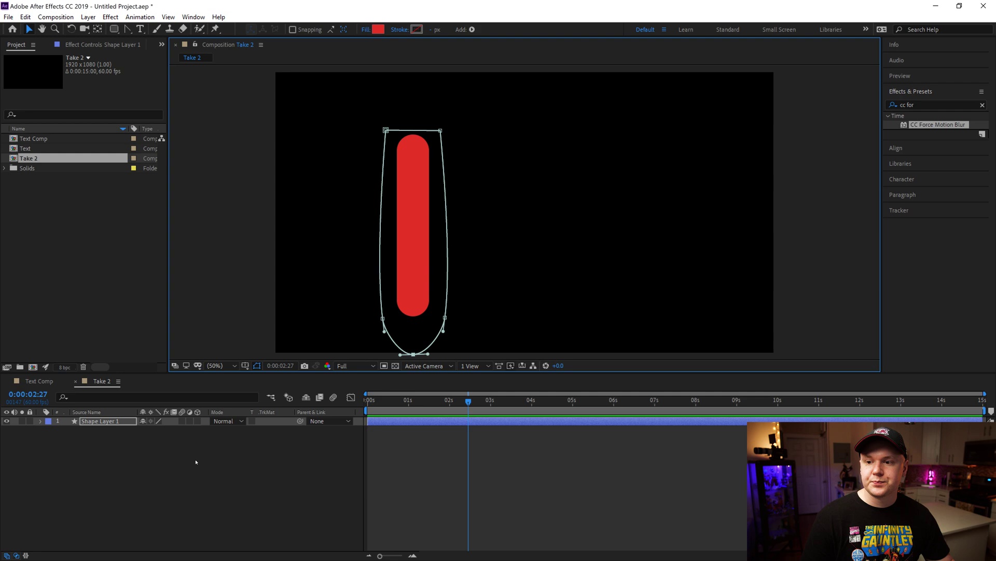
Select the mask's three lower points and move them up together, closer to the bar's rounded bottom end.
click(91, 421)
click(41, 421)
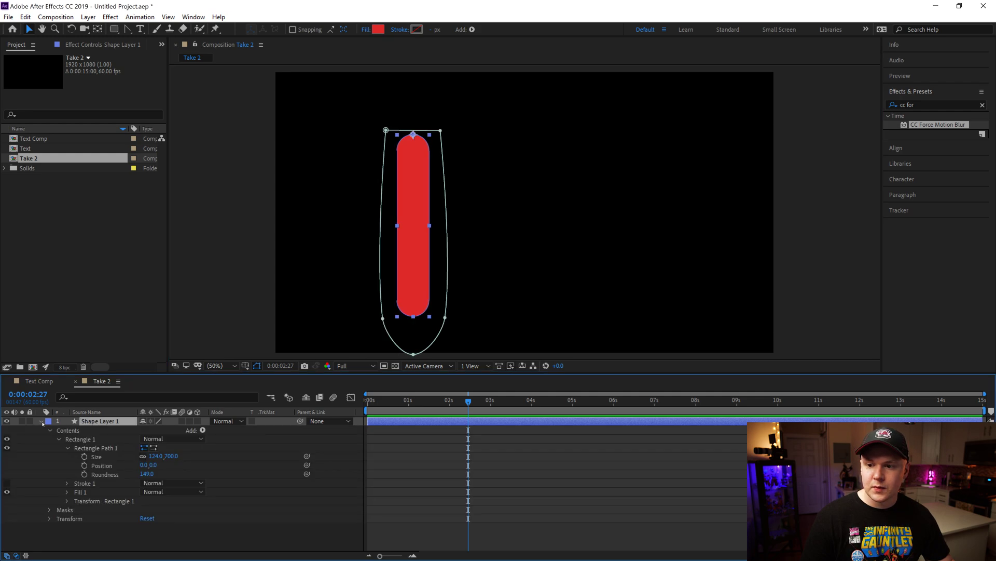
click(312, 306)
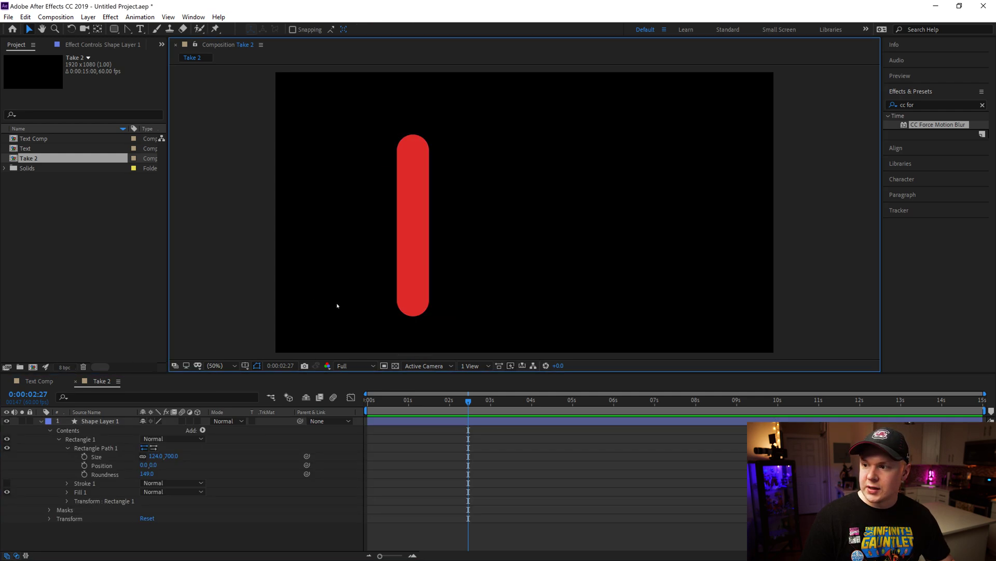
click(99, 421)
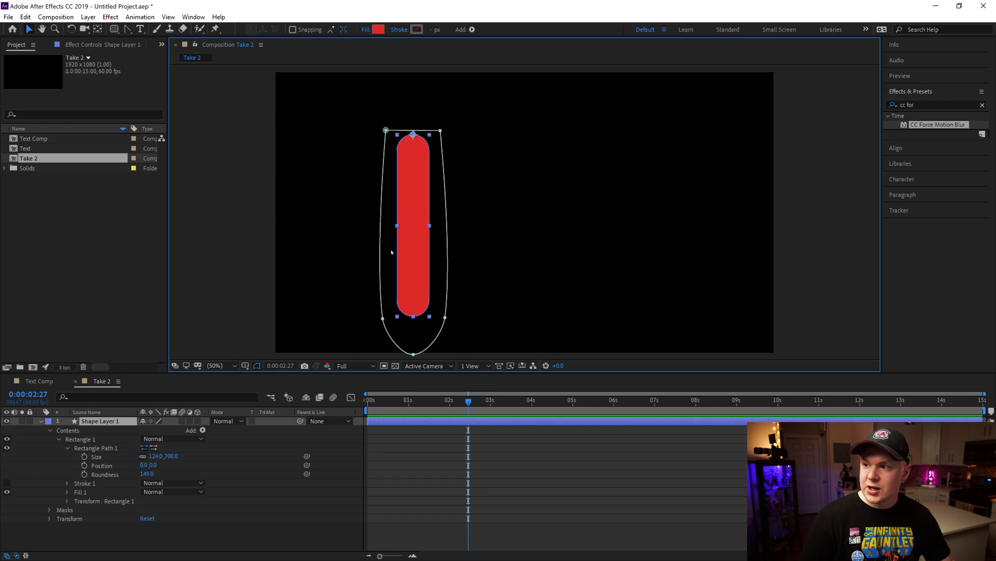
click(384, 320)
drag(345, 296, 478, 364)
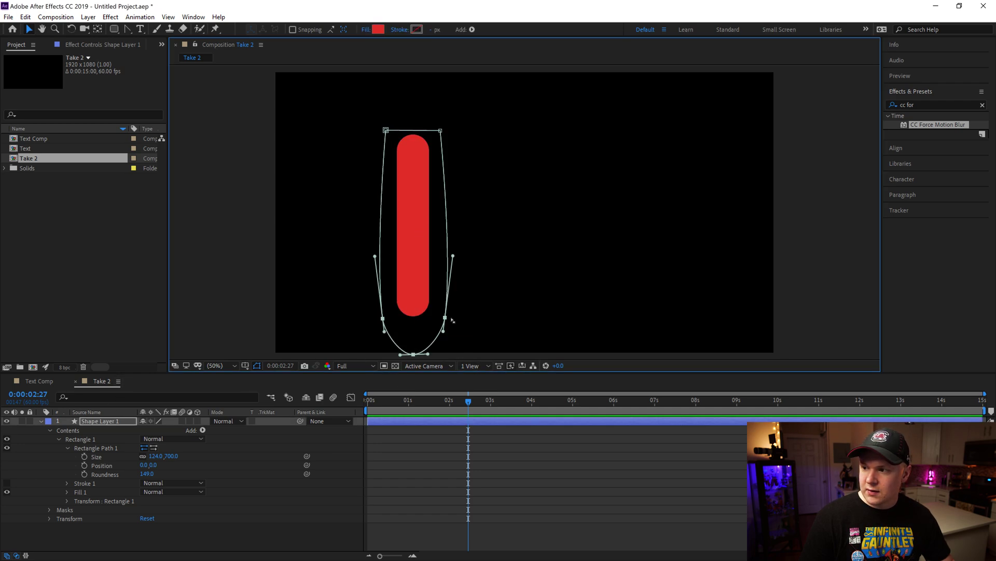
drag(445, 317, 444, 291)
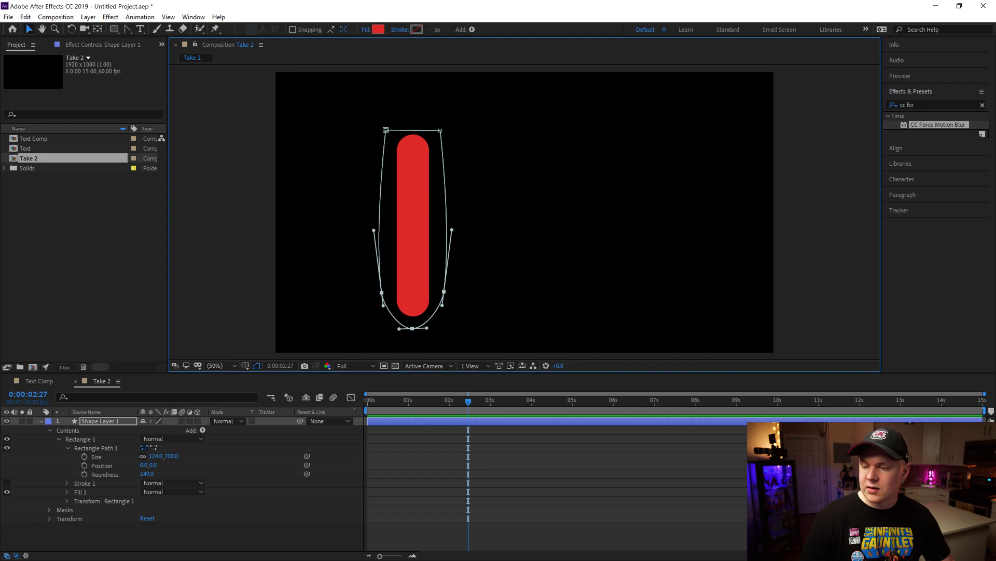
Add a Mask Path keyframe for Mask 1 at 0:00:02:27 and shift it slightly earlier on the timeline.
click(51, 430)
click(66, 440)
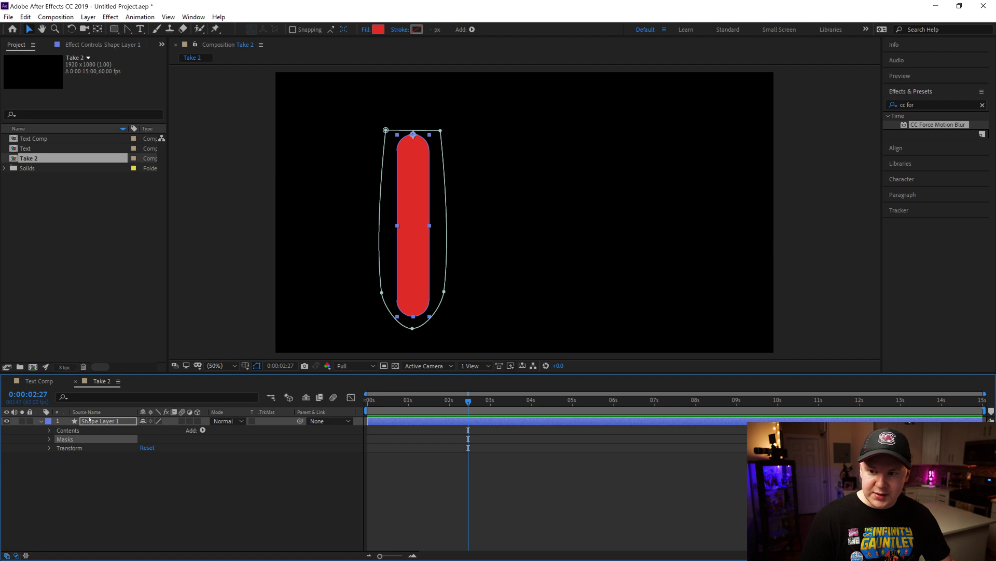
click(50, 439)
click(58, 448)
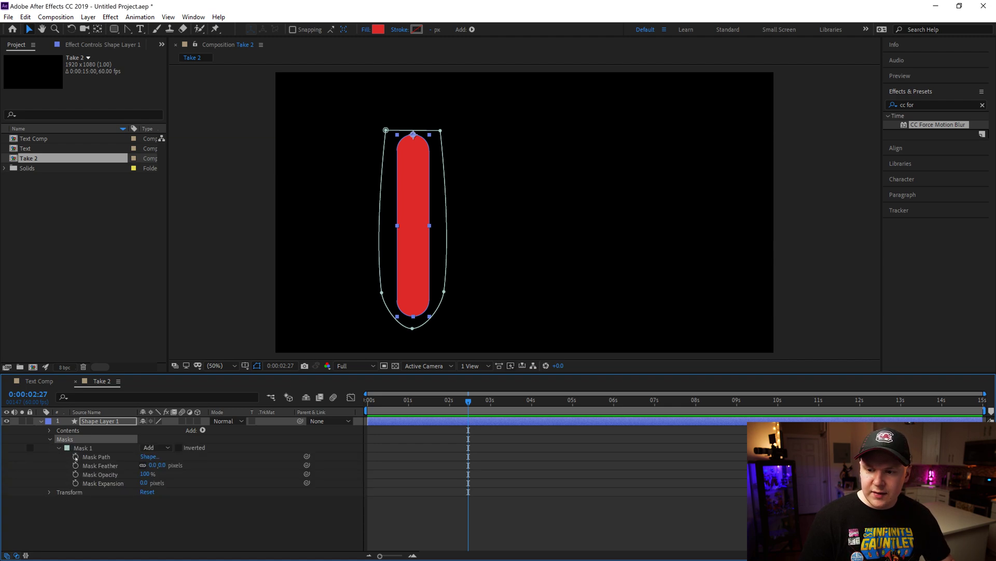
click(76, 457)
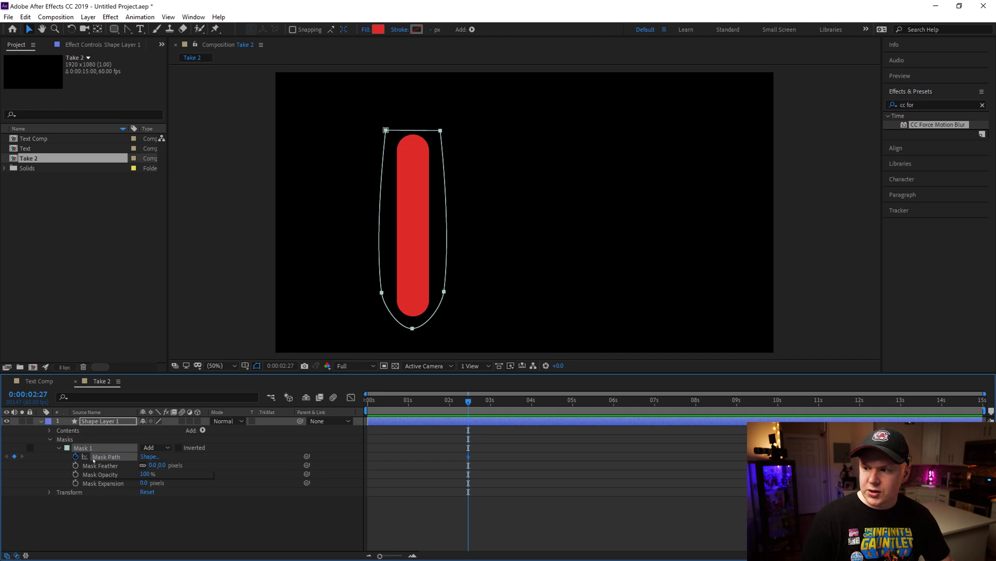
drag(468, 456, 459, 459)
At 0:00:00:00, move the mask's three lower points up above the bar's top so the bar is fully hidden.
drag(467, 401, 359, 407)
drag(336, 258, 482, 347)
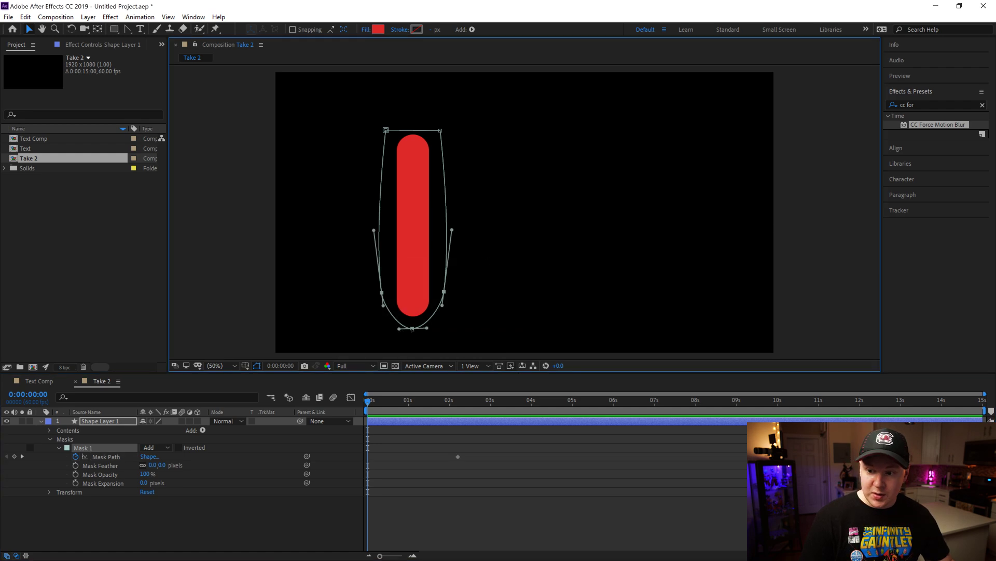
drag(413, 329, 413, 319)
drag(407, 256, 413, 125)
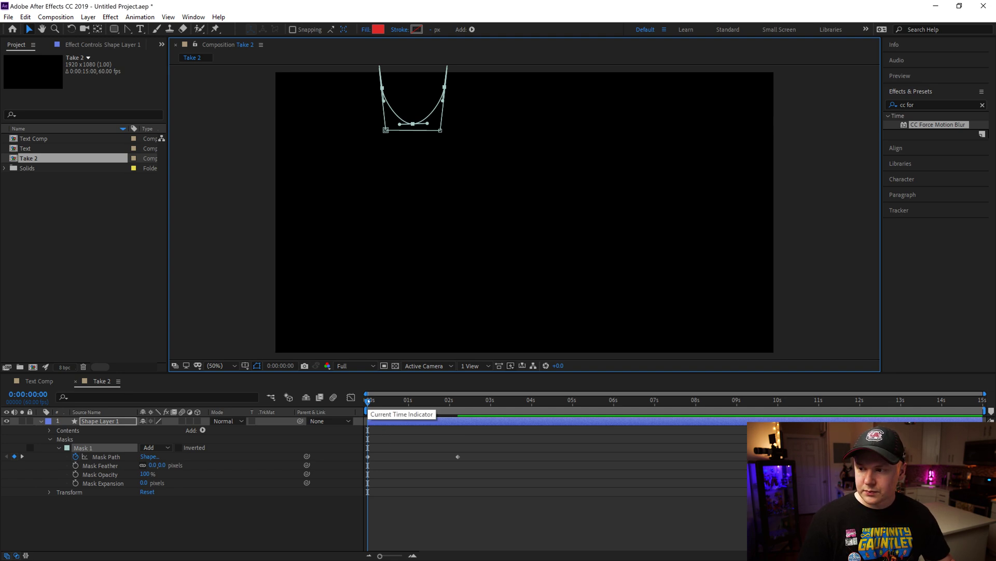
Play back the bar's mask reveal from the start.
drag(368, 401, 394, 408)
key(space)
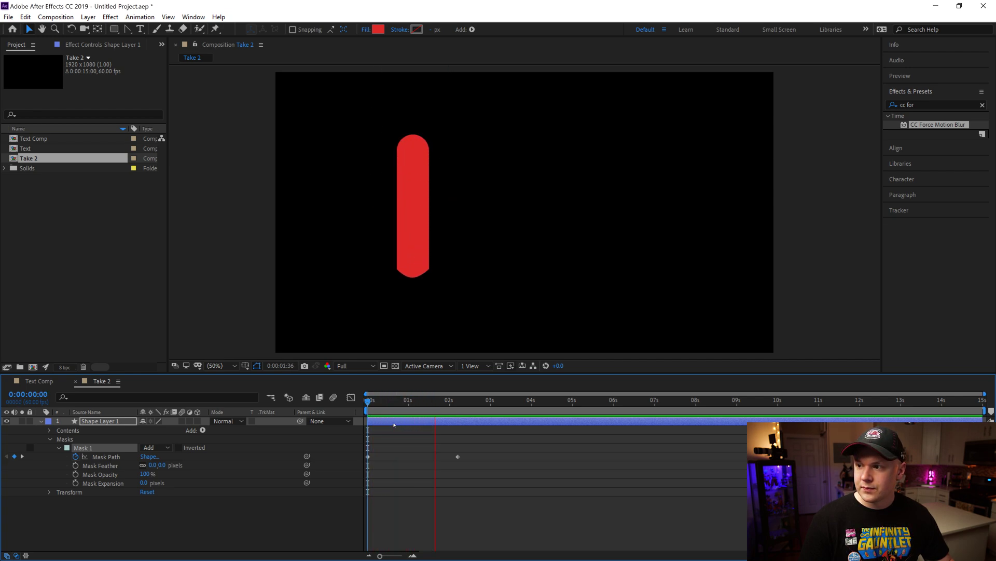
key(space)
Shorten the reveal by moving the last Mask Path keyframe to 0:00:01:03, previewing the animation between adjustments.
mouse_move(427, 402)
mouse_down()
mouse_move(407, 403)
mouse_move(416, 403)
mouse_up()
drag(459, 457, 417, 461)
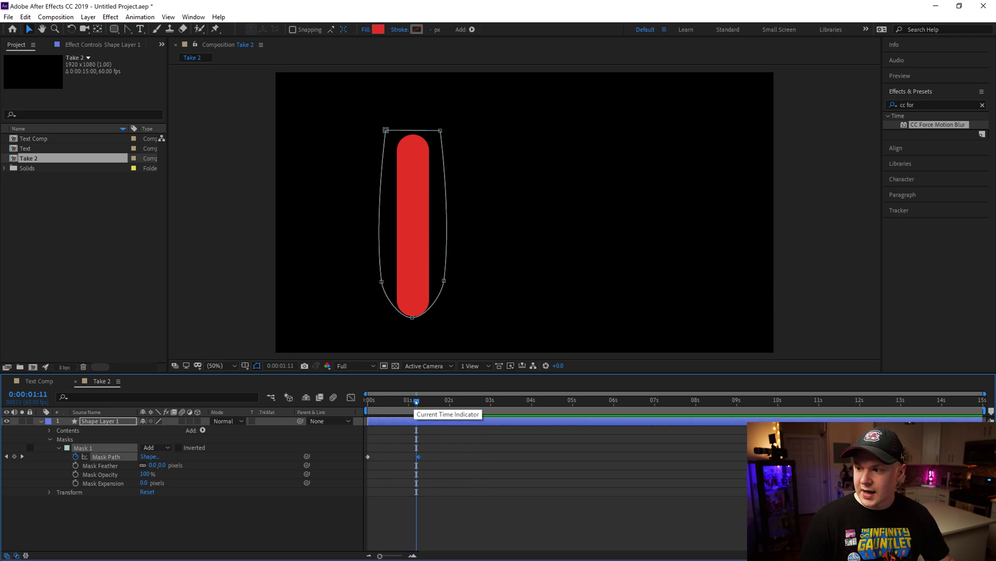
click(357, 411)
key(space)
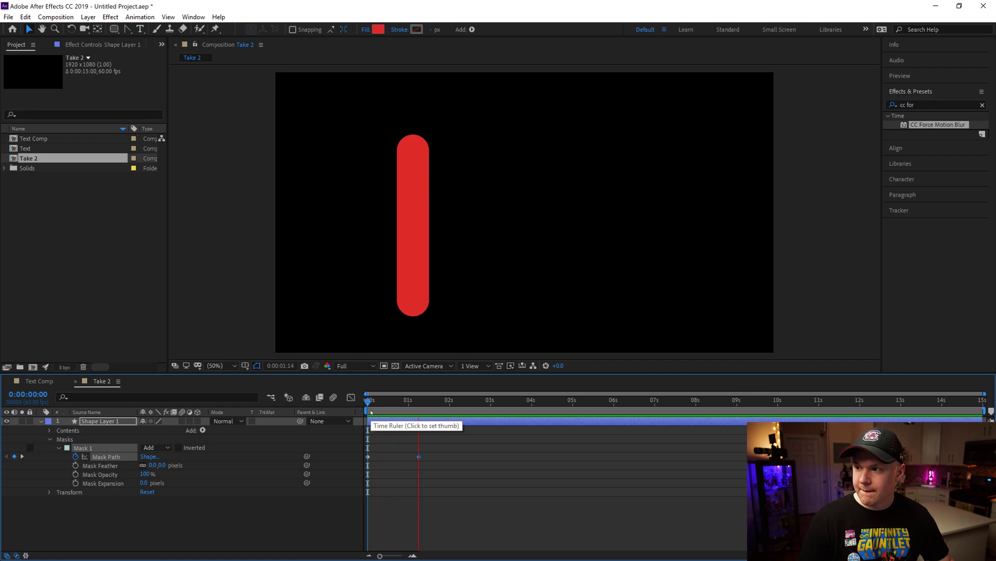
key(space)
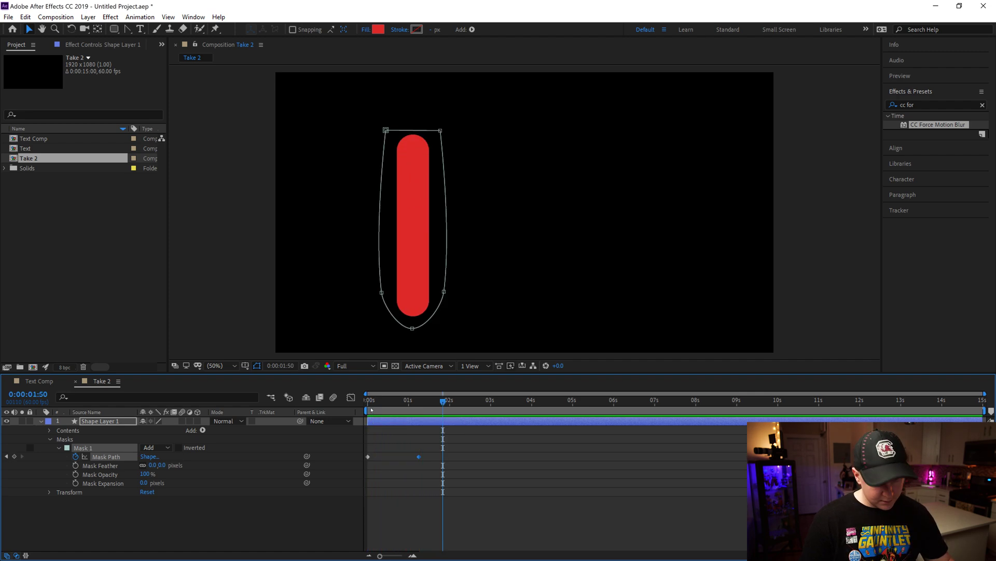
drag(421, 456, 407, 460)
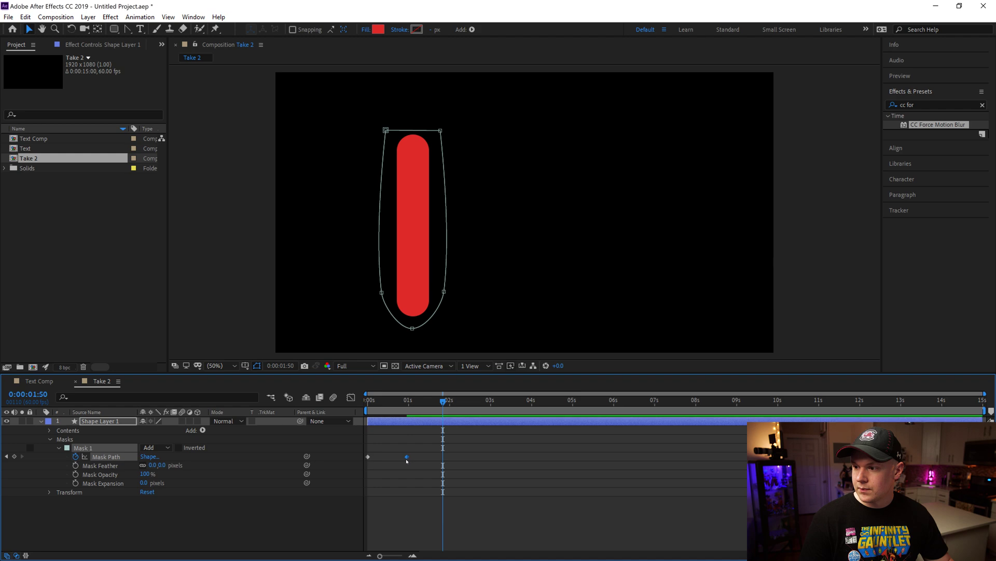
click(367, 404)
key(space)
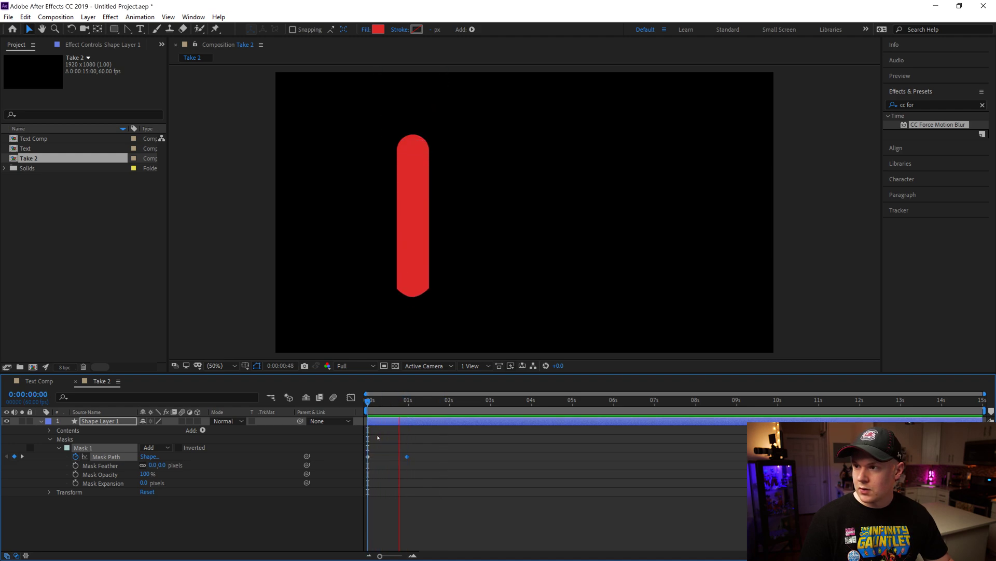
key(space)
drag(406, 457, 410, 457)
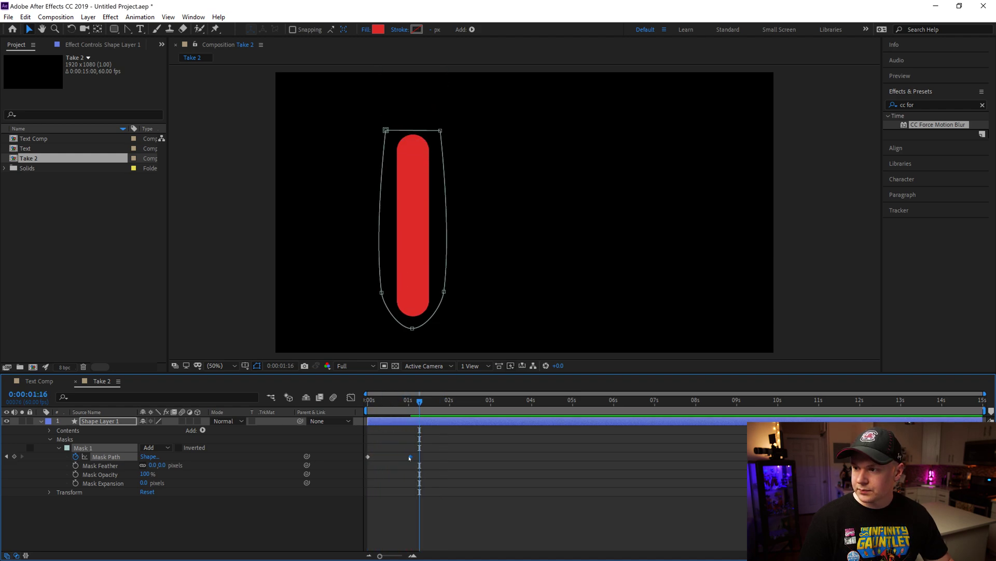
At the 0:00:01:03 keyframe, bring the mask's lower side points in toward the bar and adjust the handles for a broader, rounder bottom curve.
mouse_move(410, 406)
mouse_down()
mouse_move(401, 402)
mouse_move(411, 401)
mouse_up()
key(k)
click(379, 524)
click(410, 457)
drag(382, 556, 399, 556)
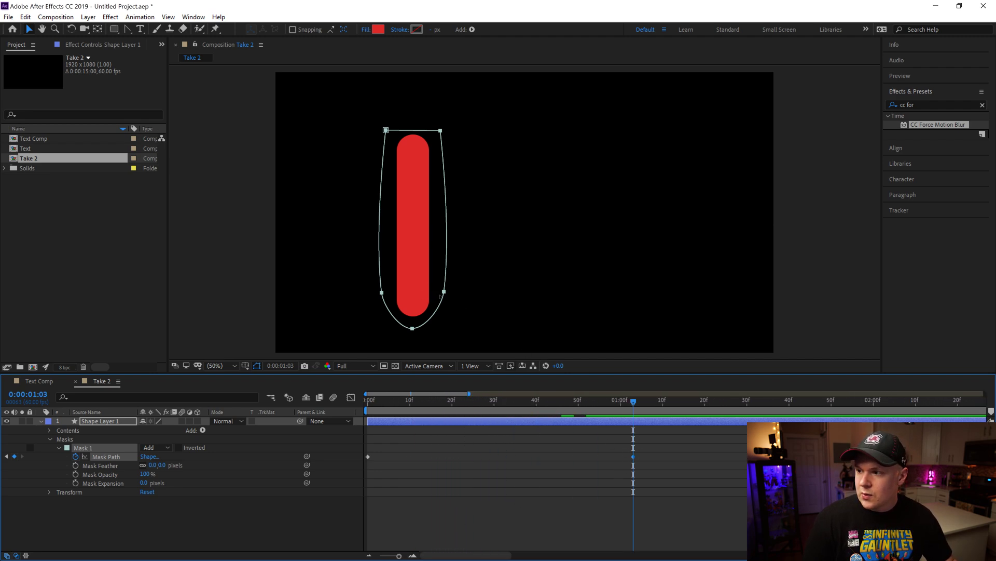
click(443, 292)
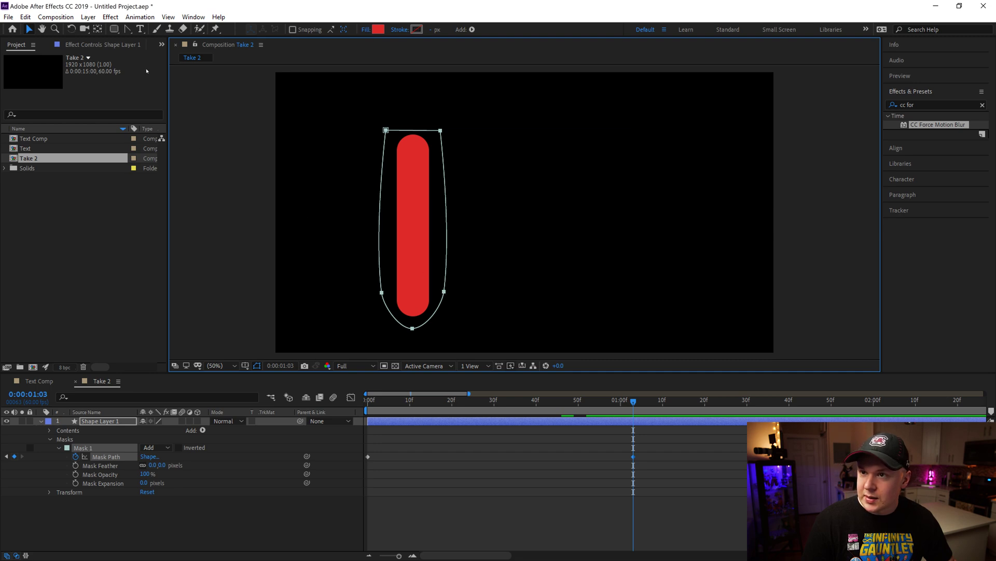
click(445, 293)
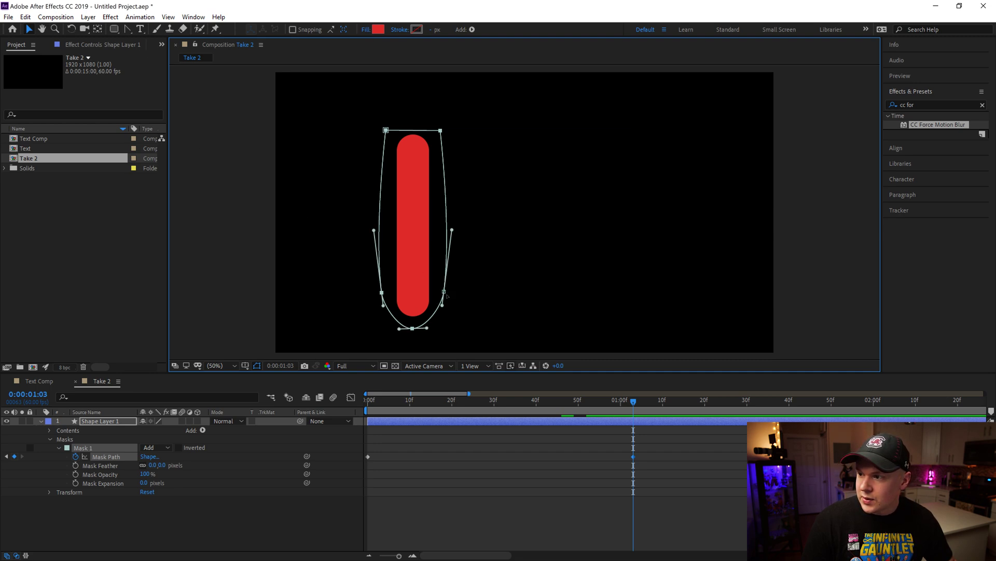
drag(442, 306, 444, 325)
drag(444, 291, 391, 292)
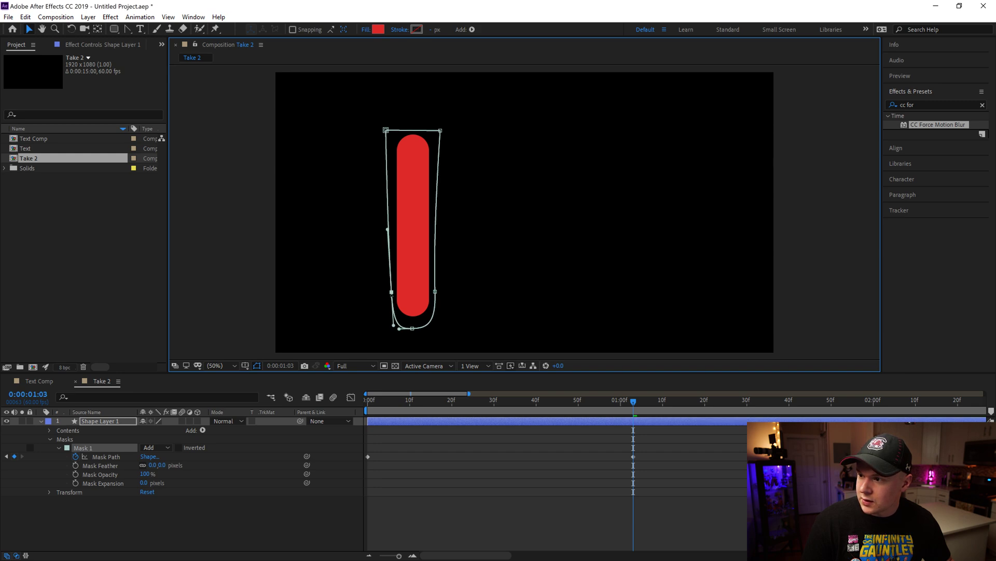
drag(412, 328, 411, 328)
drag(424, 328, 404, 329)
Apply Easy Ease to both Mask Path keyframes and show their speed graph in the Graph Editor.
drag(634, 403, 626, 456)
drag(683, 444, 343, 490)
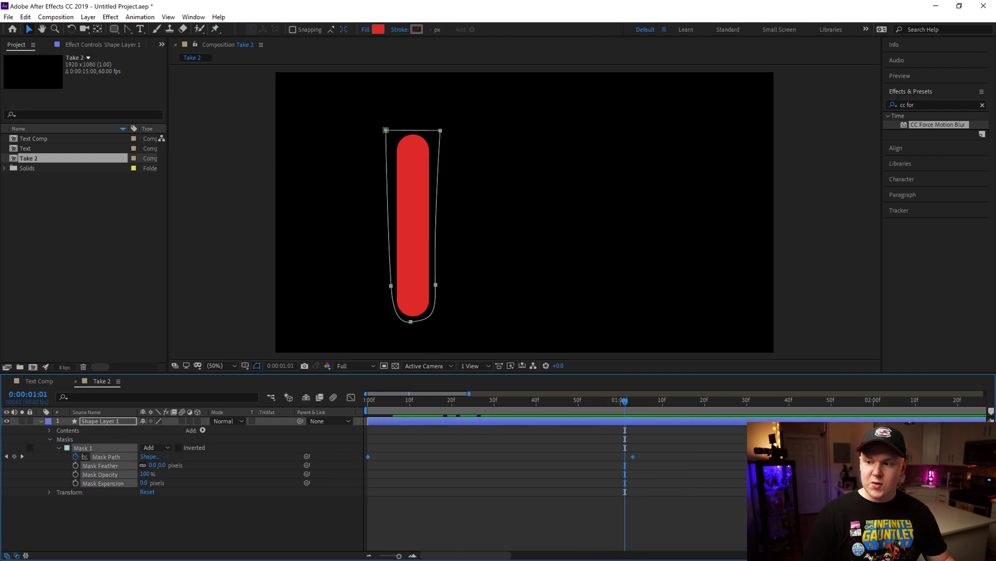
click(351, 397)
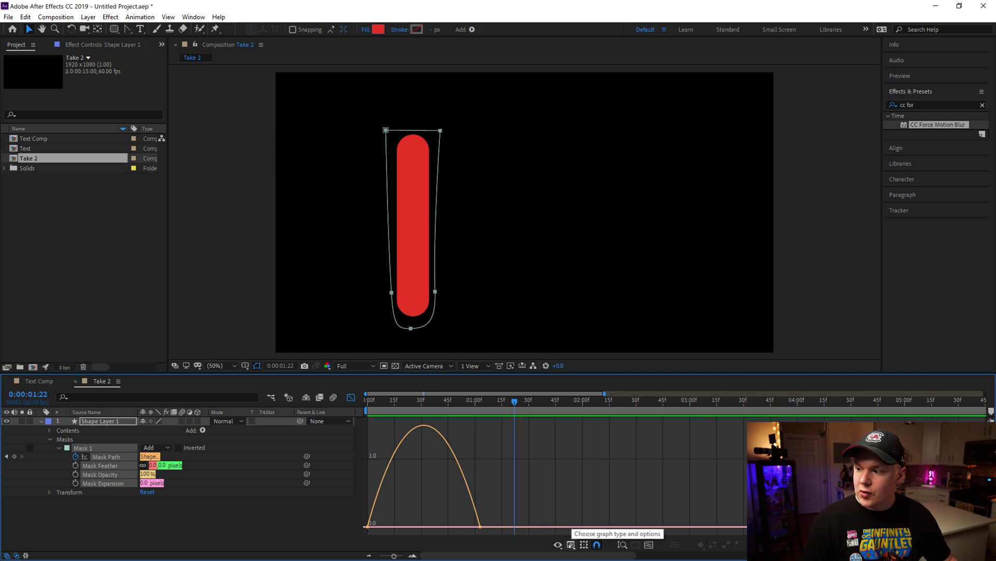
click(571, 545)
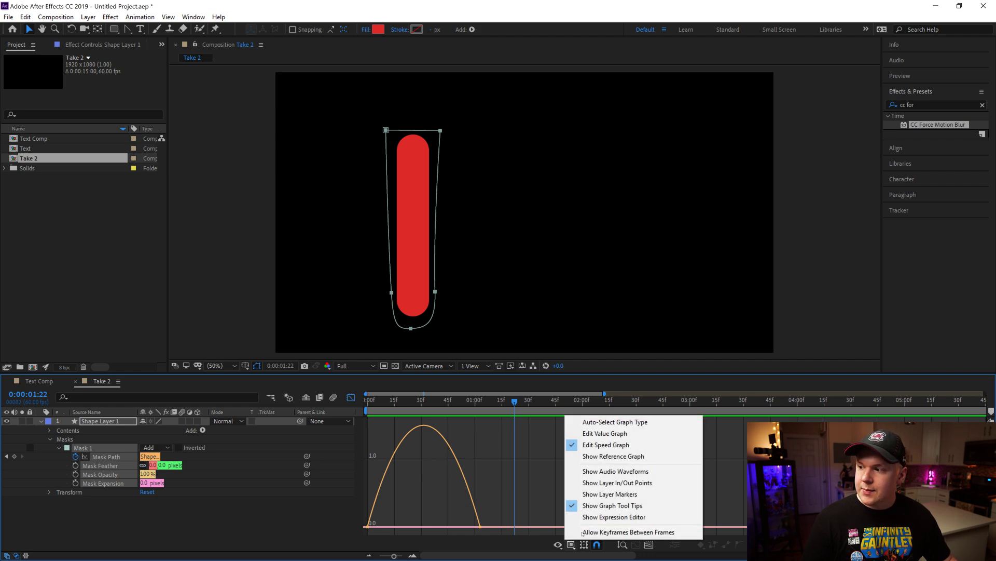
click(503, 448)
Pull both keyframes' influence handles toward the middle of the speed graph to form a sharp central peak.
mouse_move(407, 508)
mouse_down()
mouse_move(364, 532)
mouse_move(422, 524)
mouse_up()
mouse_move(499, 520)
mouse_down()
mouse_move(471, 536)
mouse_move(441, 527)
mouse_up()
click(623, 545)
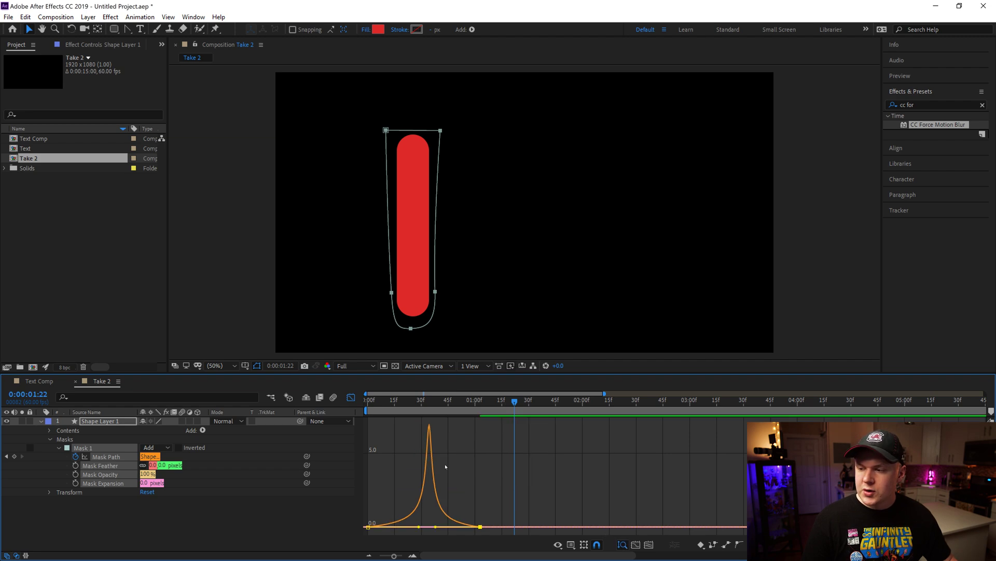
Play back the eased mask reveal from the start of the composition.
click(368, 410)
key(space)
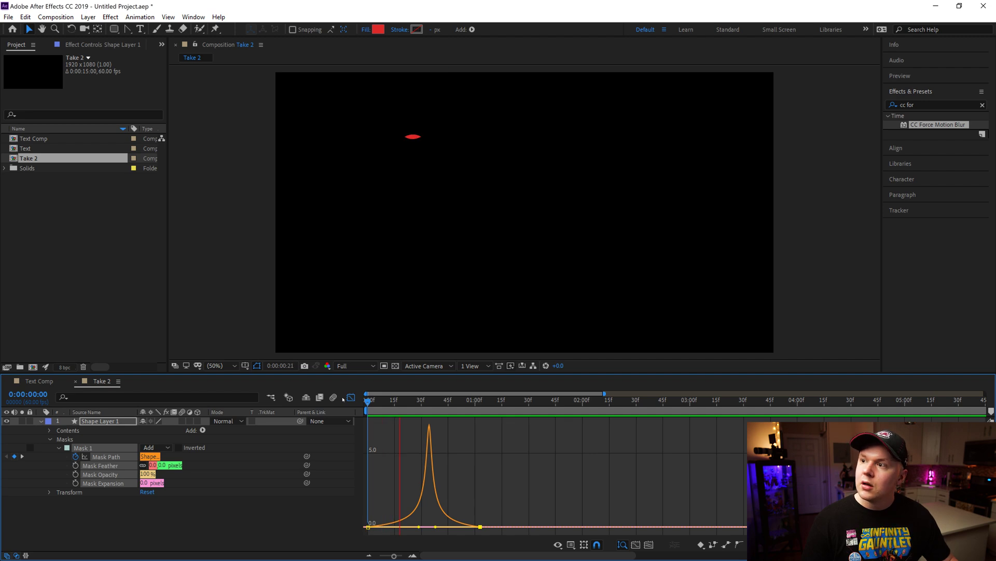
key(space)
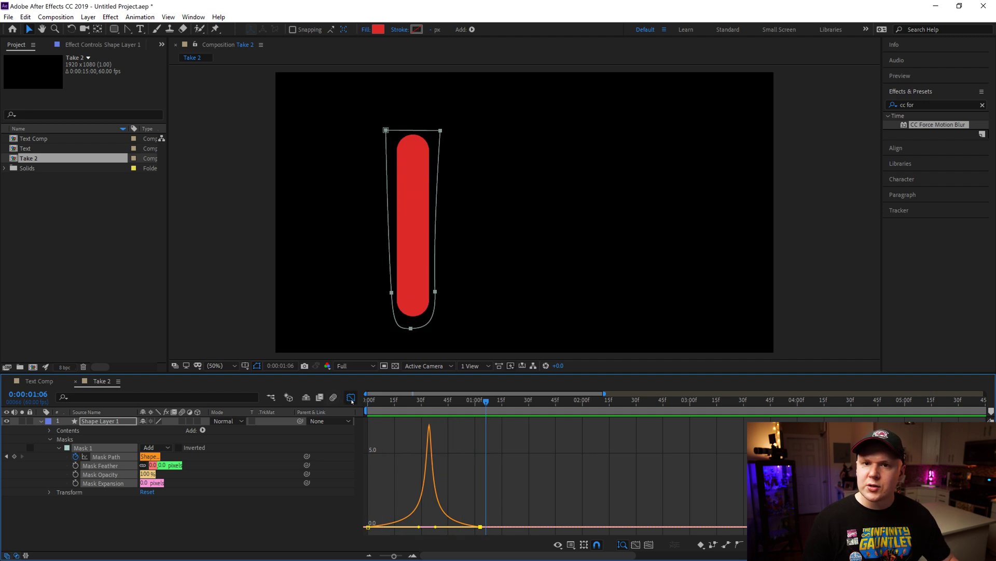
Close the Graph Editor, duplicate the finished bar layer, and rotate the copy to -23° as the M's first diagonal.
click(351, 397)
drag(536, 449, 325, 495)
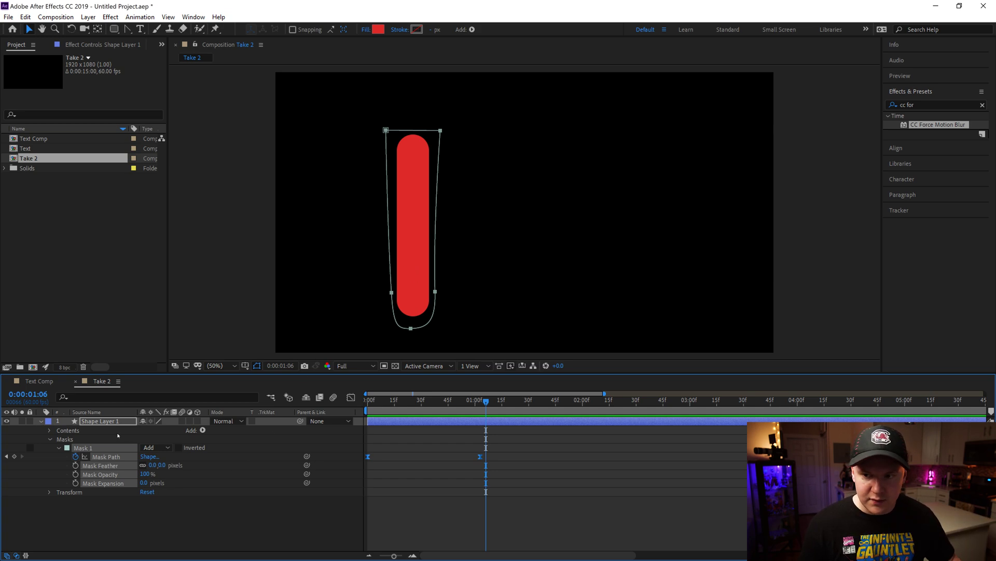
click(110, 420)
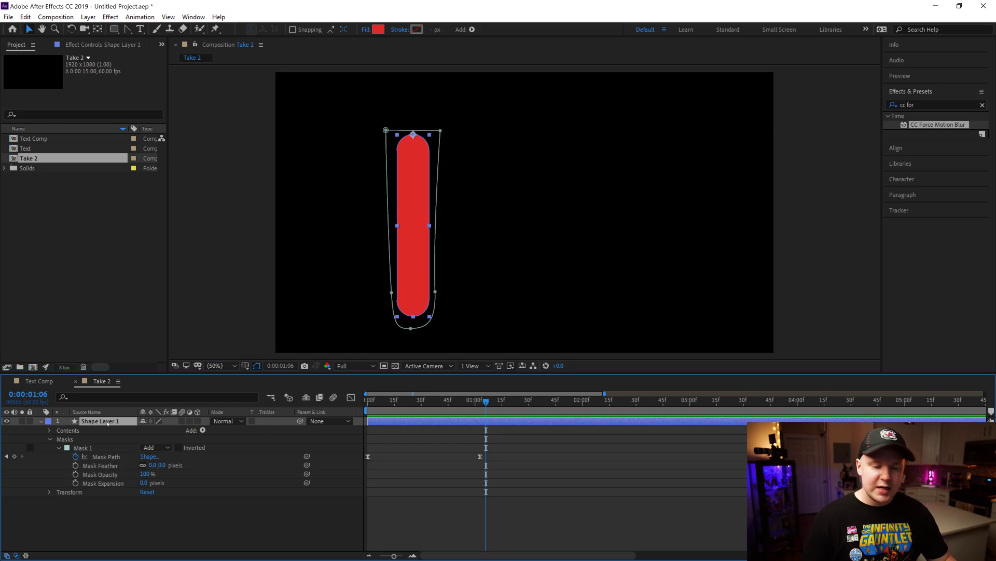
click(41, 421)
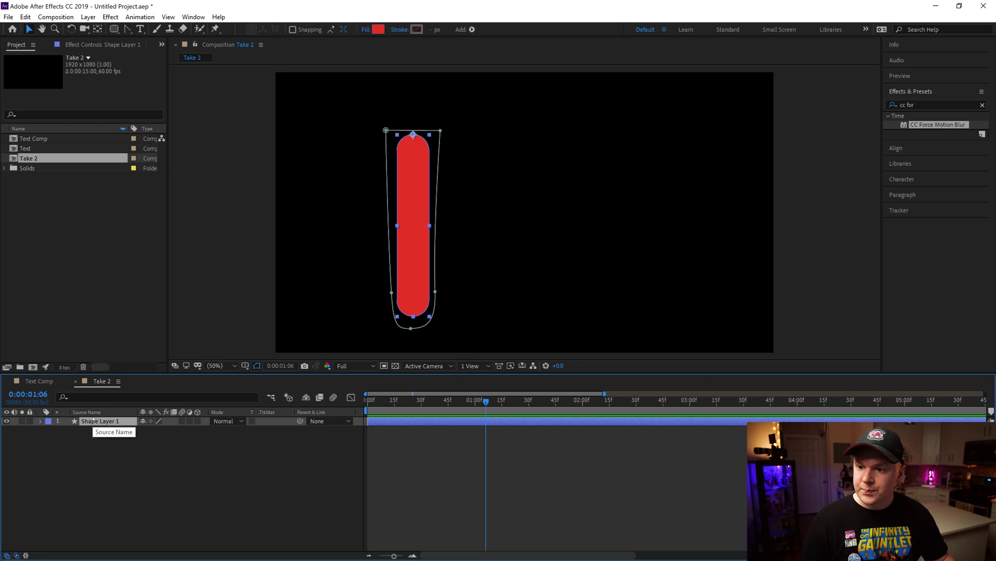
key(ctrl+d)
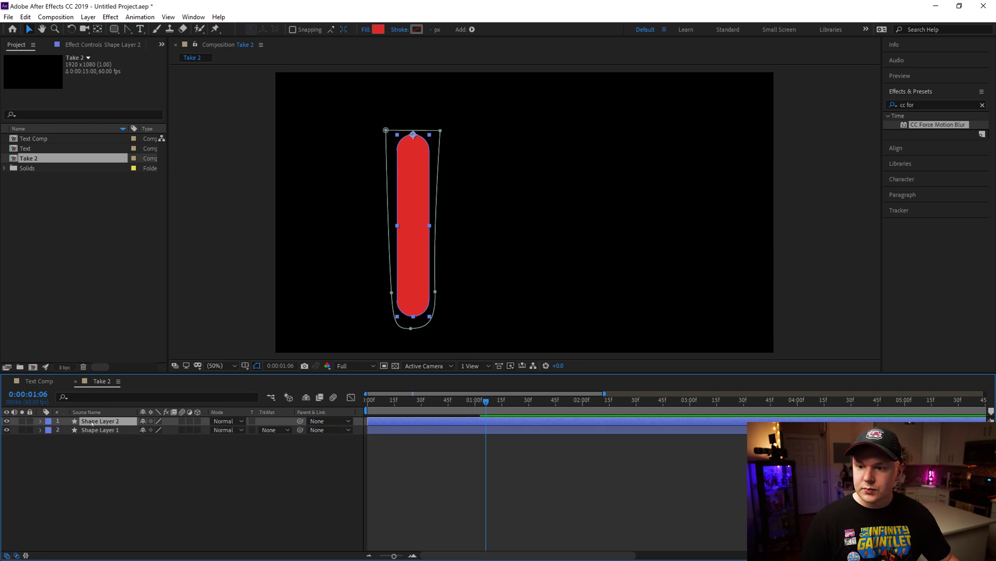
key(r)
drag(150, 430, 138, 430)
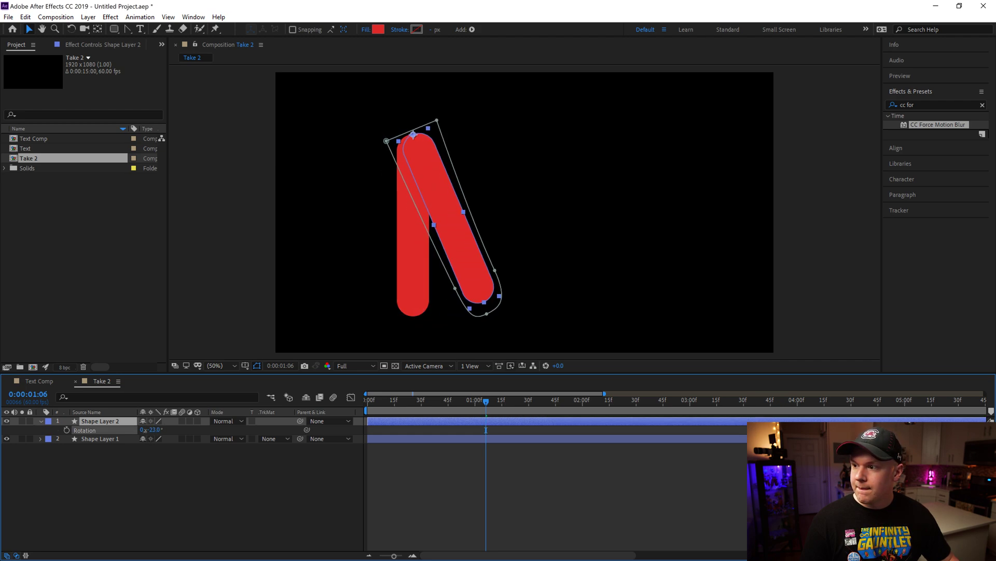
Duplicate Shape Layer 1 and move the copy horizontally past the diagonal to form the M's right stem.
click(103, 439)
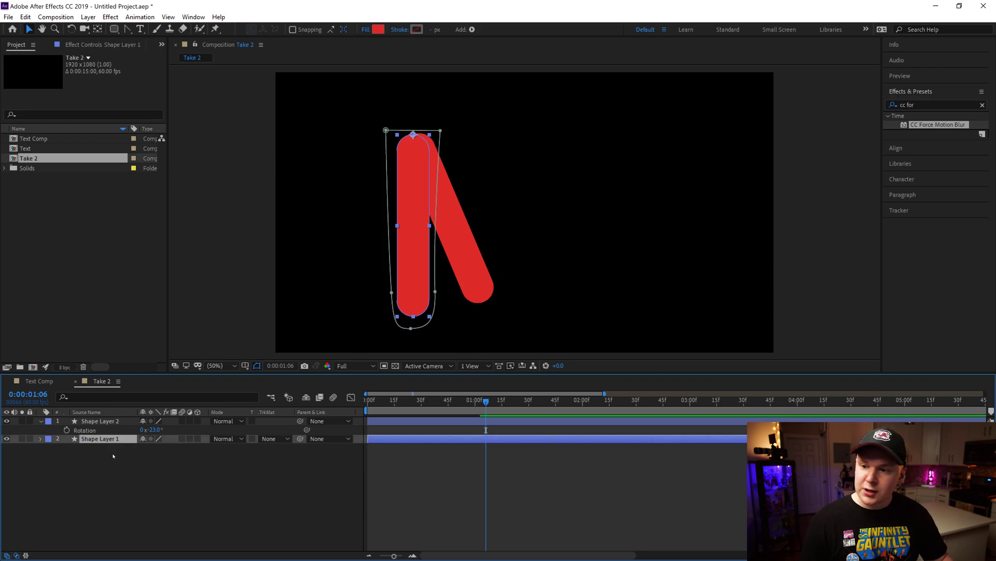
key(ctrl+d)
drag(415, 233, 538, 237)
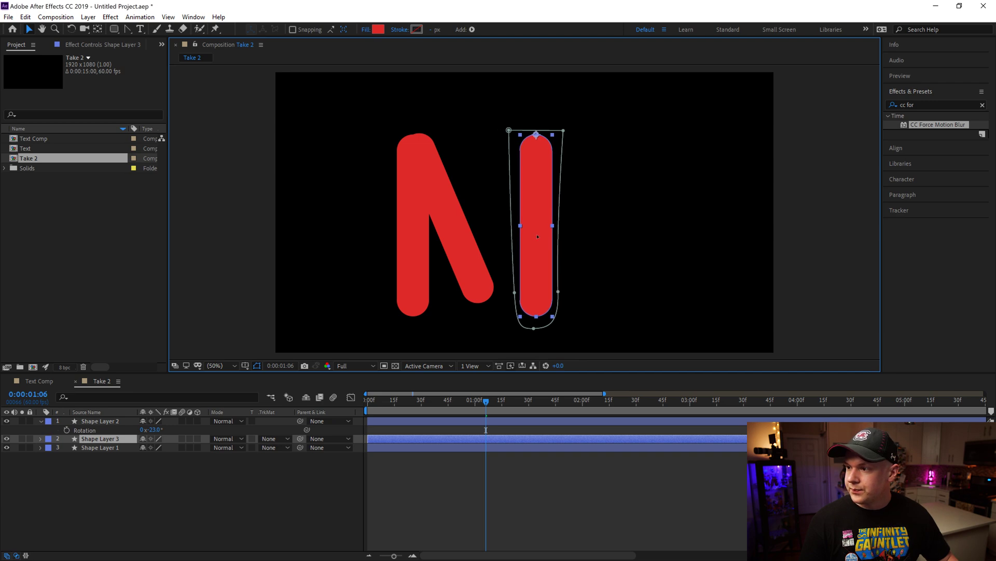
Duplicate the right stem's layer and set the copy's rotation to 23° as the M's second diagonal.
click(117, 439)
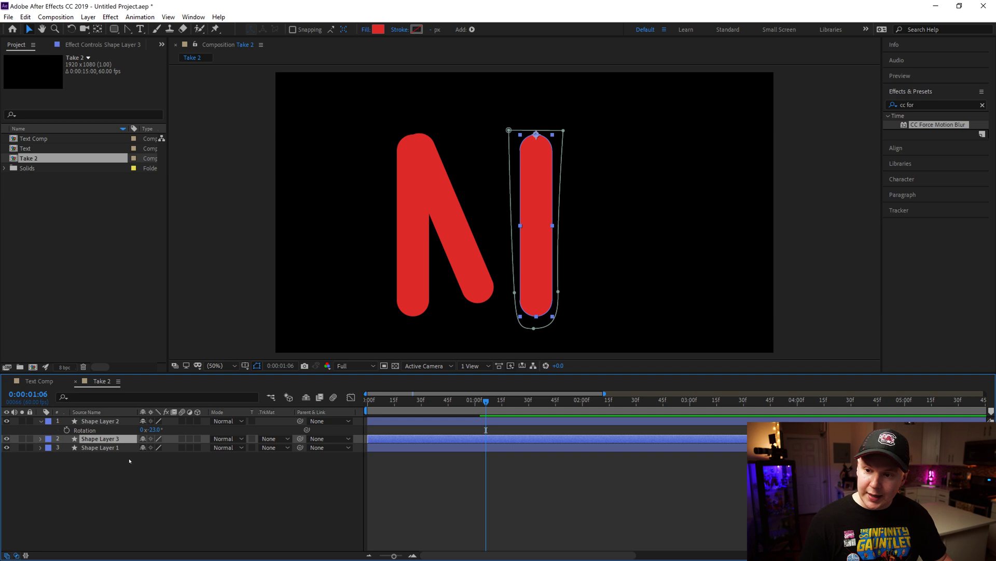
key(ctrl+d)
key(r)
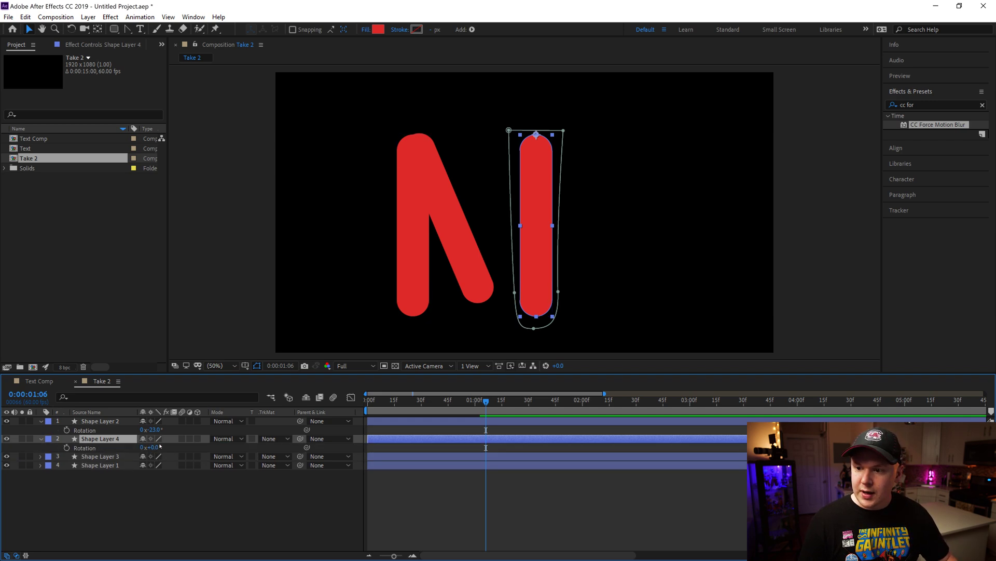
drag(154, 447, 165, 447)
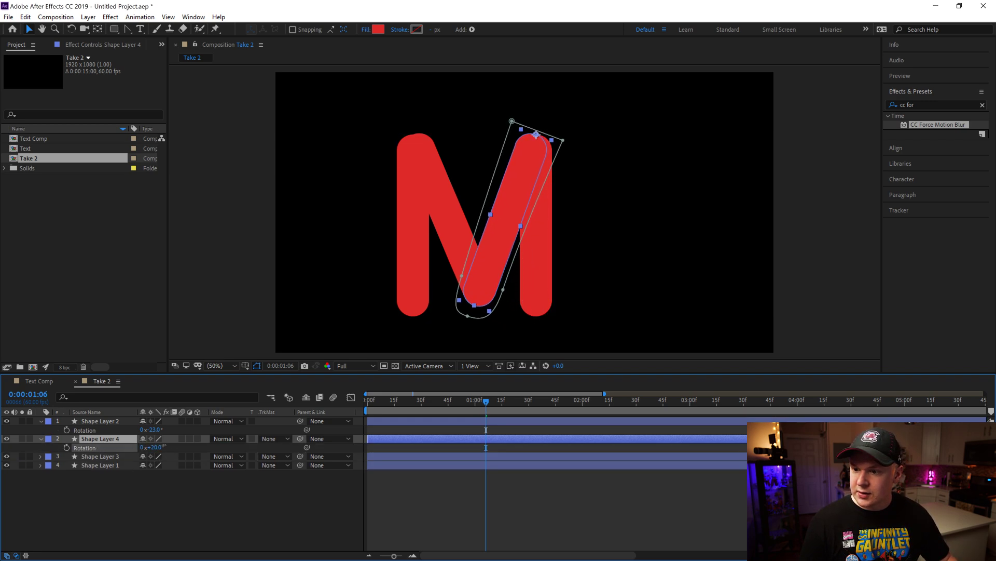
click(154, 447)
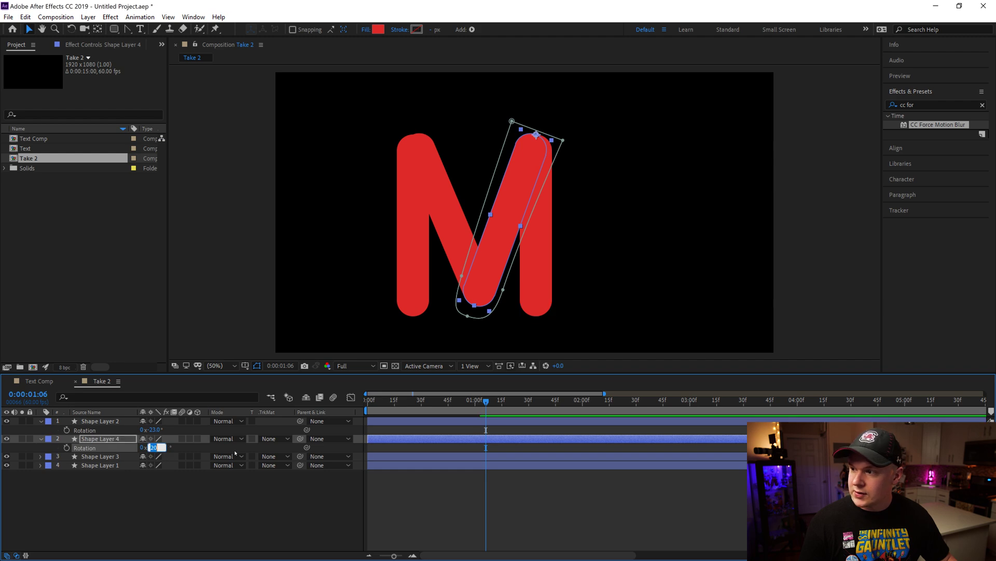
text(23)
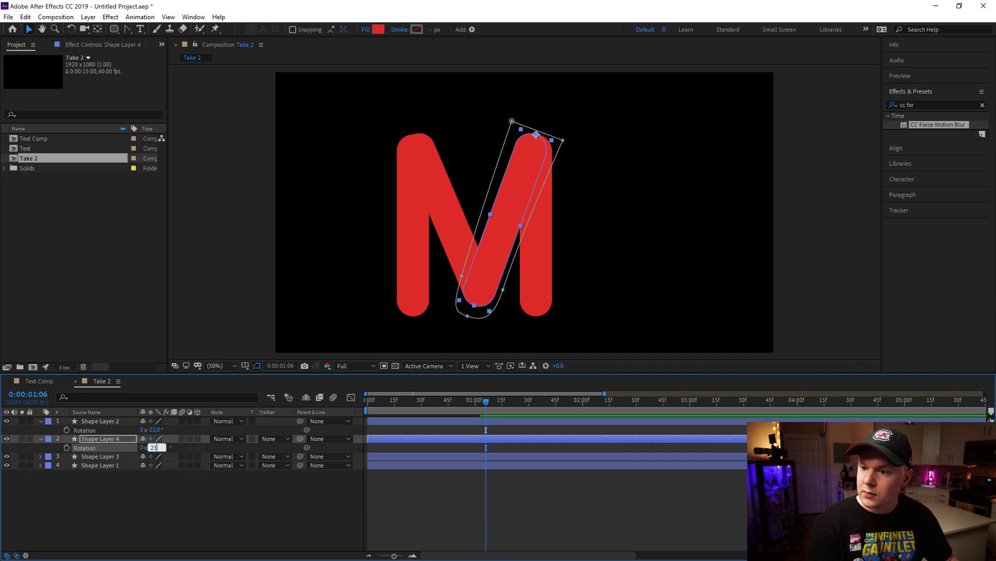
key(Return)
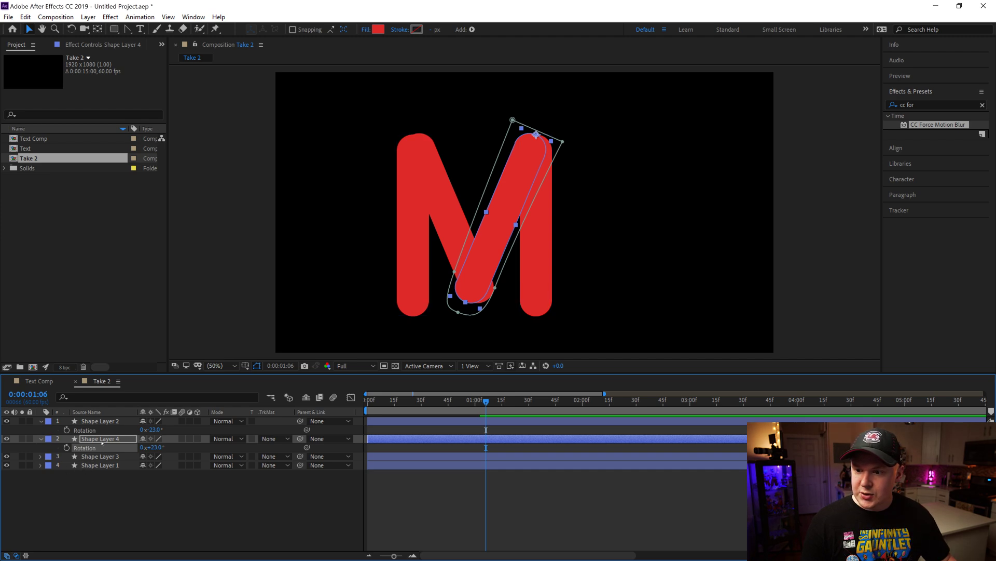
Shift the right stem and its diagonal until both diagonals meet at the base, and move the stem back under the diagonal's top.
ctrl+click(104, 457)
drag(536, 162, 542, 163)
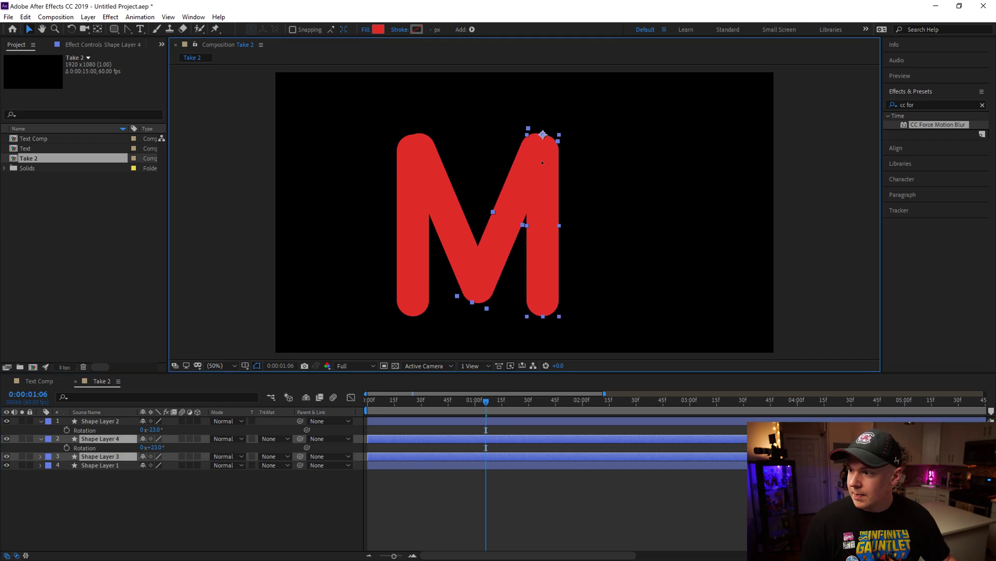
click(276, 524)
scroll(516, 180, up, 1)
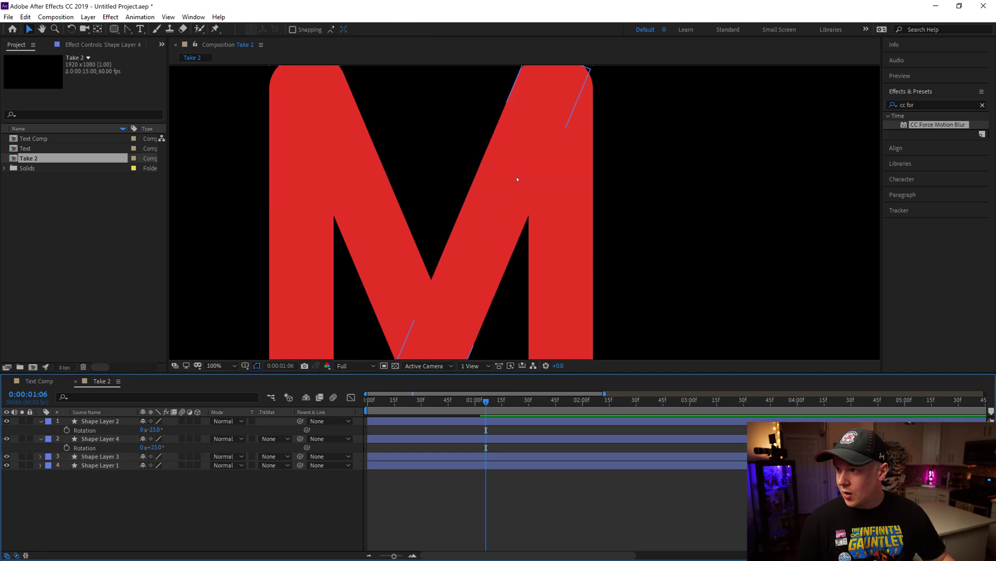
key(comma)
click(549, 244)
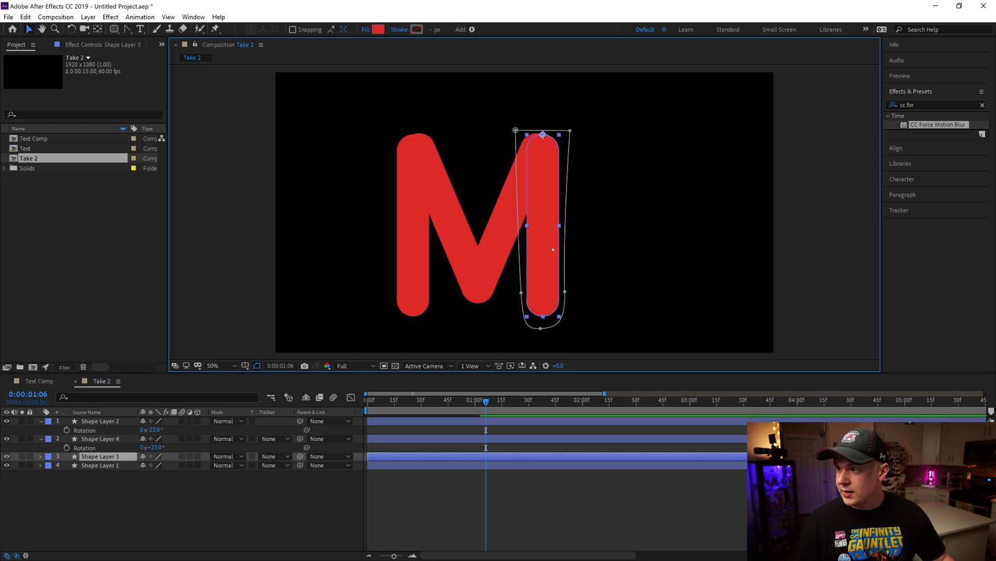
drag(548, 246, 547, 244)
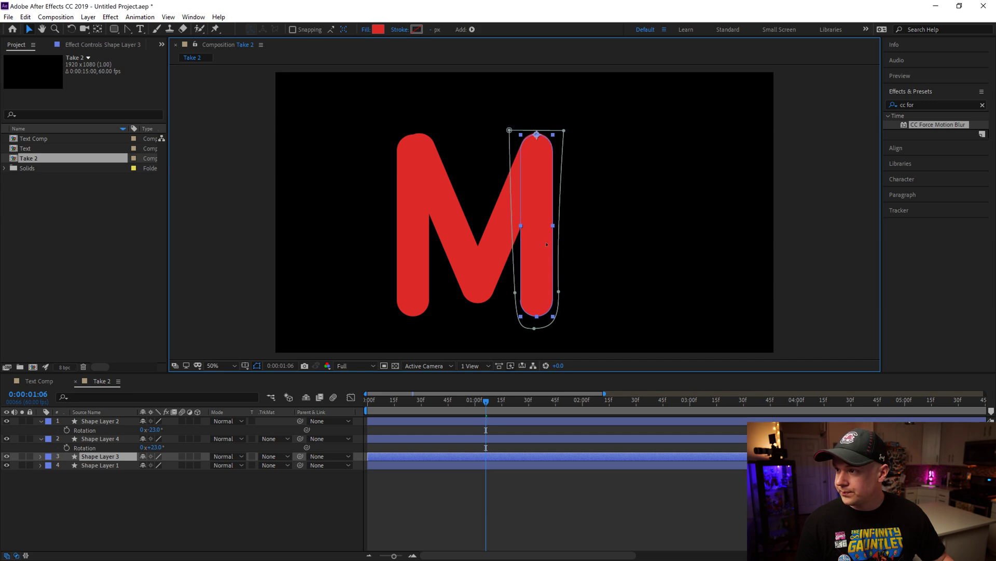
Move the left stem in under its diagonal and nudge both outer stems so their rounded tops line up with the diagonals.
drag(414, 252, 422, 254)
scroll(482, 223, up, 1)
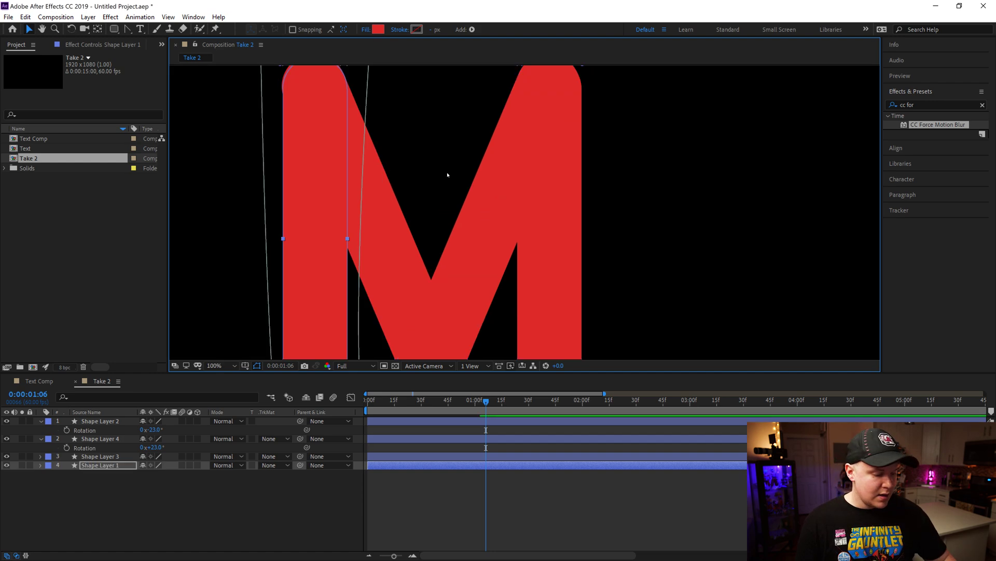
drag(436, 153, 432, 244)
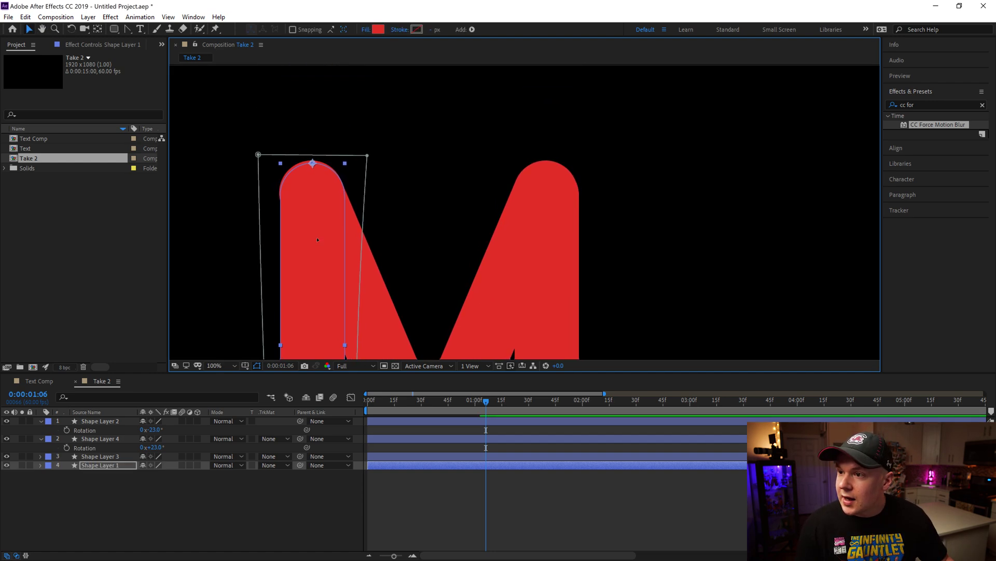
drag(317, 234, 318, 240)
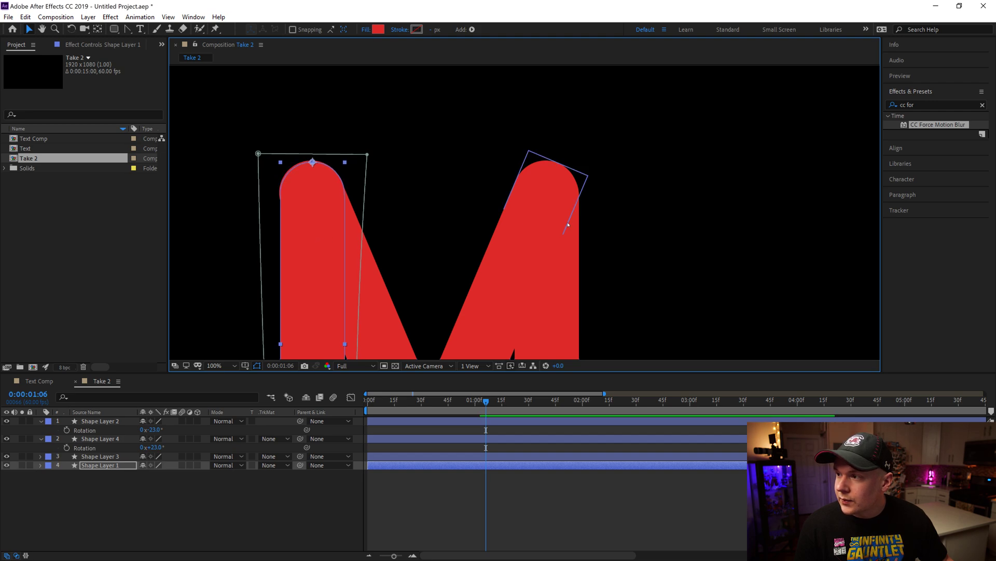
click(565, 273)
drag(566, 272, 566, 273)
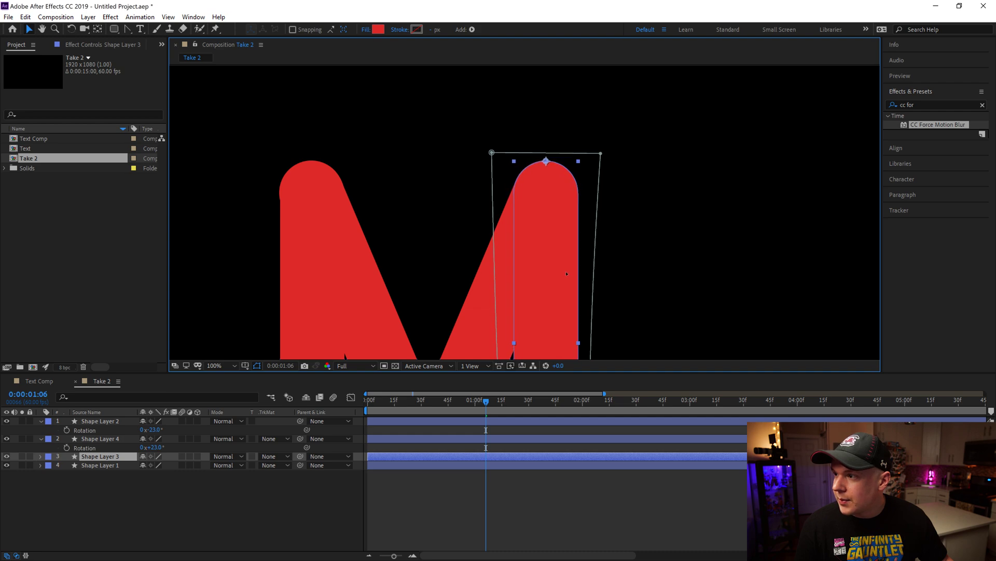
click(255, 527)
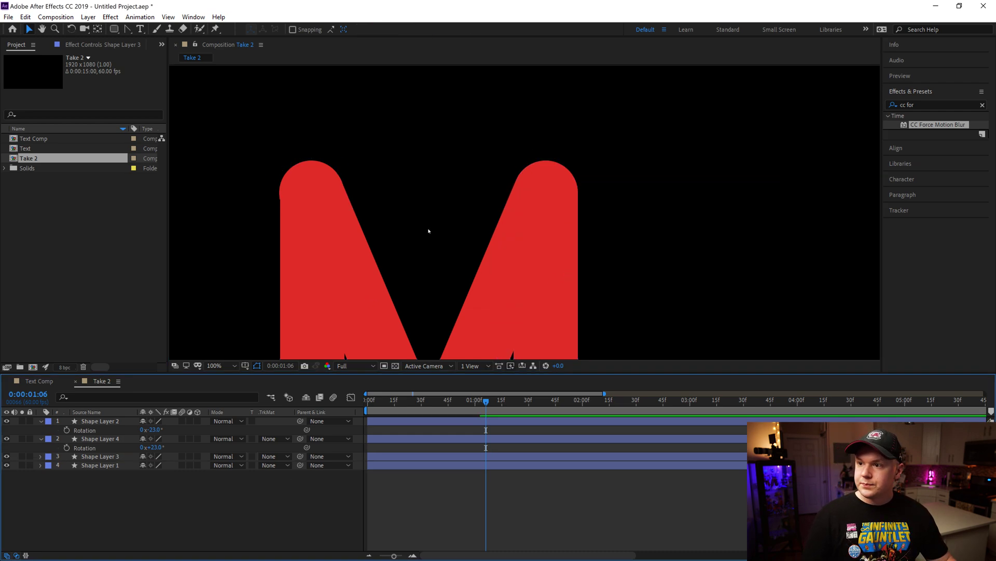
click(287, 297)
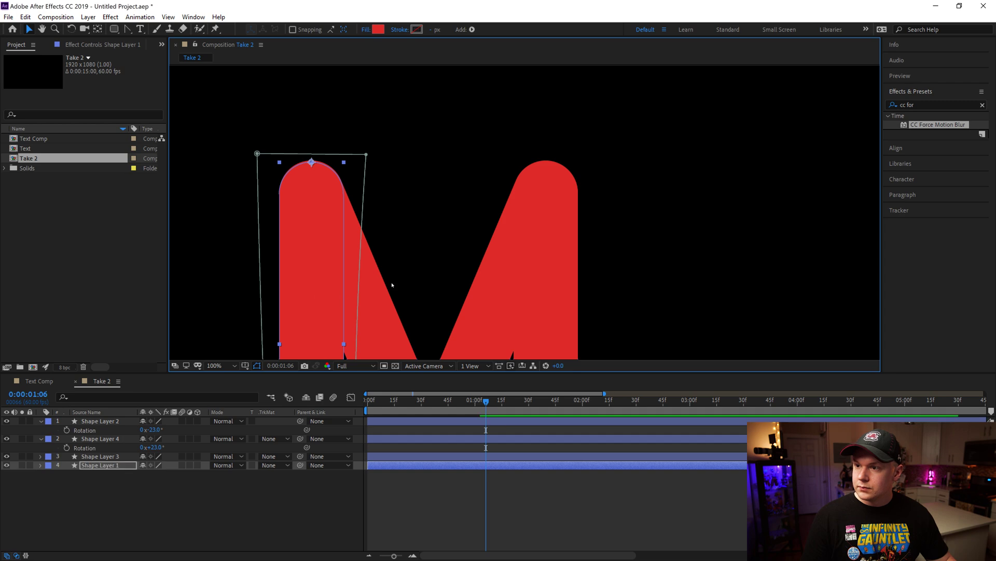
click(471, 218)
click(539, 207)
Find the Drop Shadow effect by searching for "drop" and apply it to the left diagonal bar.
key(comma)
key(comma)
key(comma)
key(comma)
click(767, 251)
key(period)
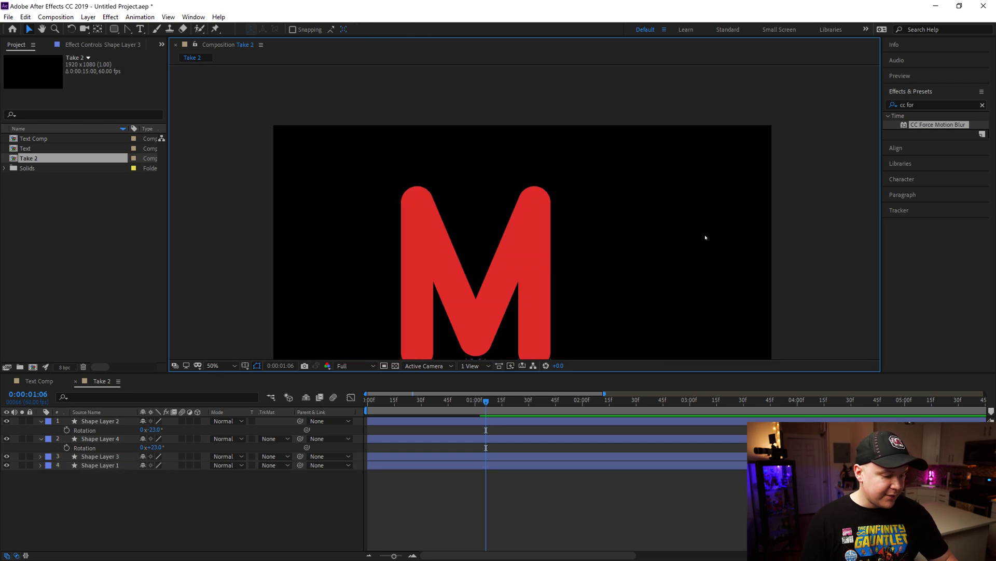
key(h)
drag(634, 239, 677, 184)
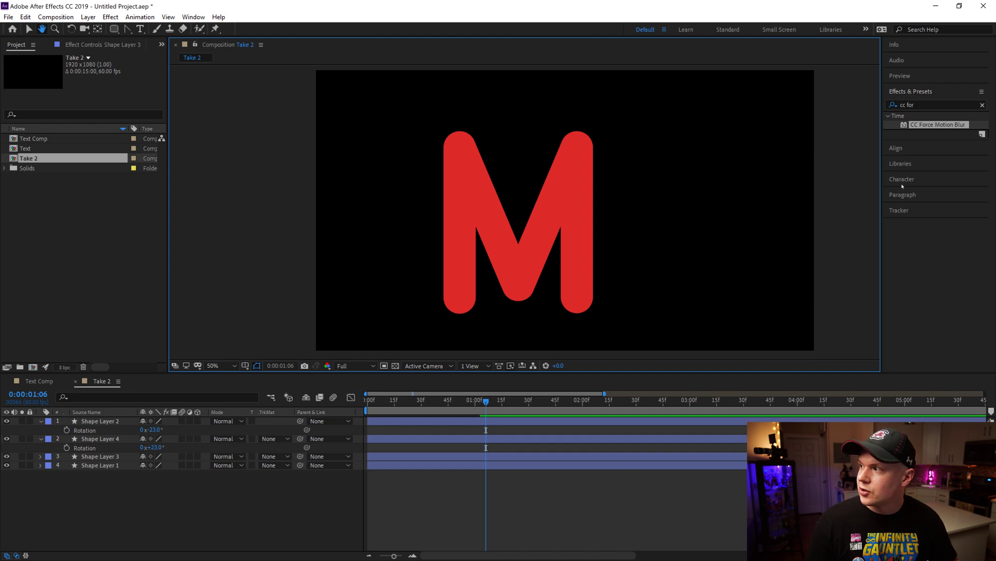
key(ctrl+5)
text(drop)
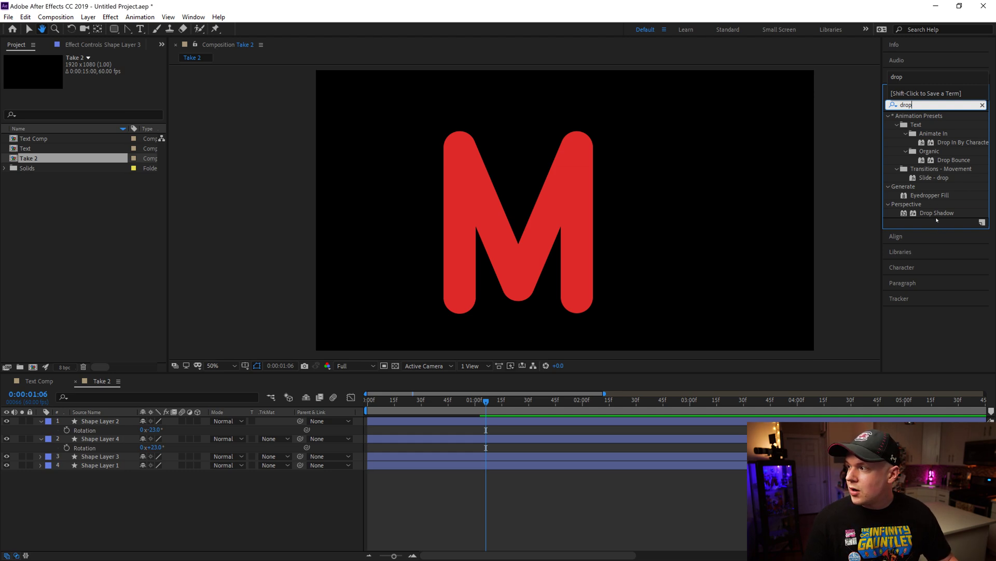
drag(935, 213, 562, 268)
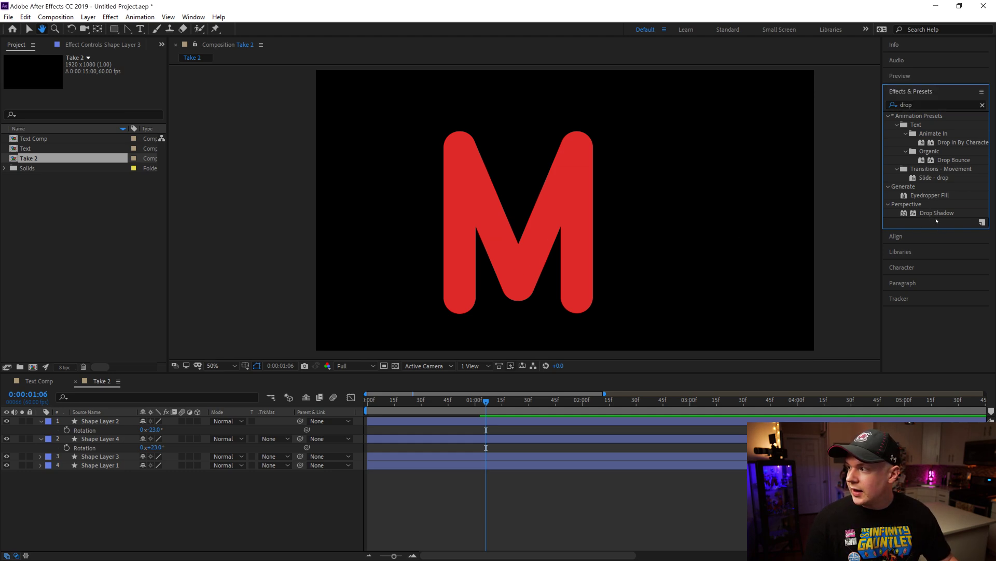
drag(936, 215, 488, 199)
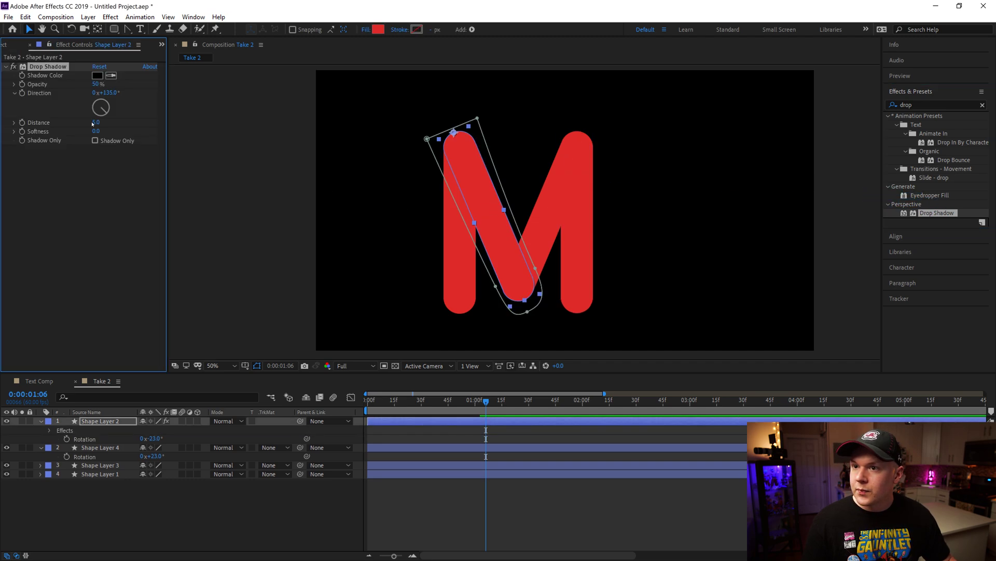
With the transparency grid on, set the drop shadow's distance to 25, direction to 182° and softness to 95.
drag(96, 122, 132, 88)
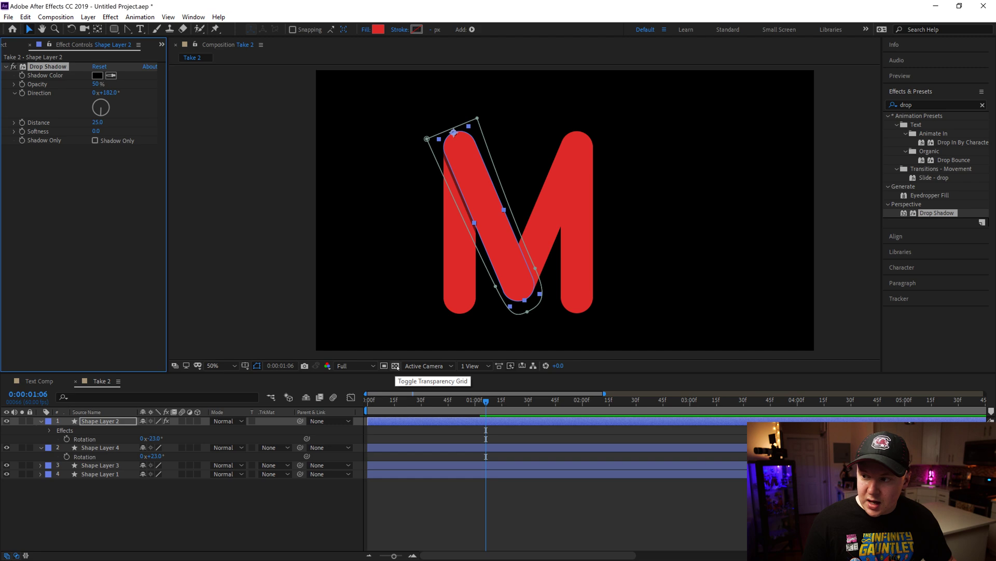
click(396, 365)
drag(97, 132, 136, 127)
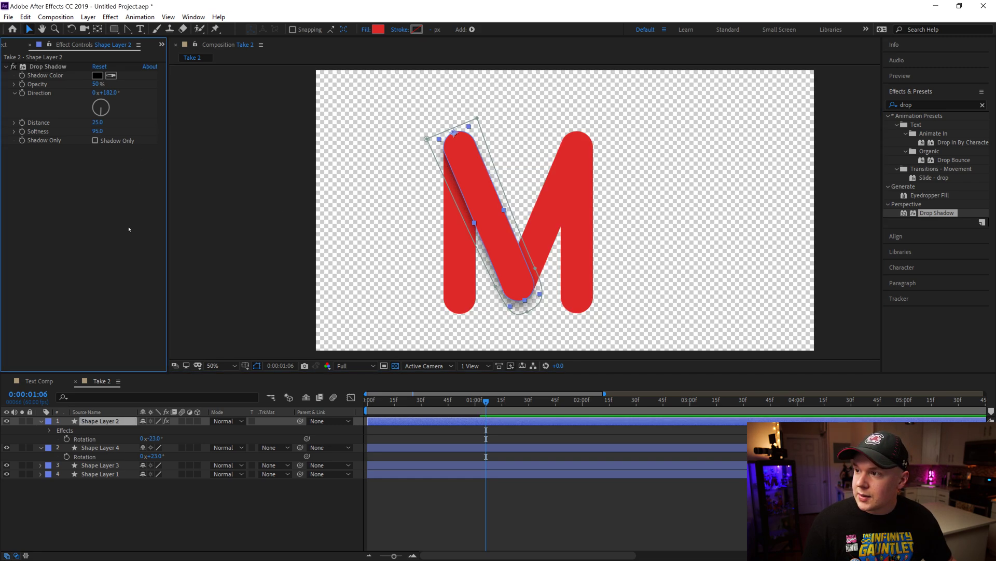
click(201, 501)
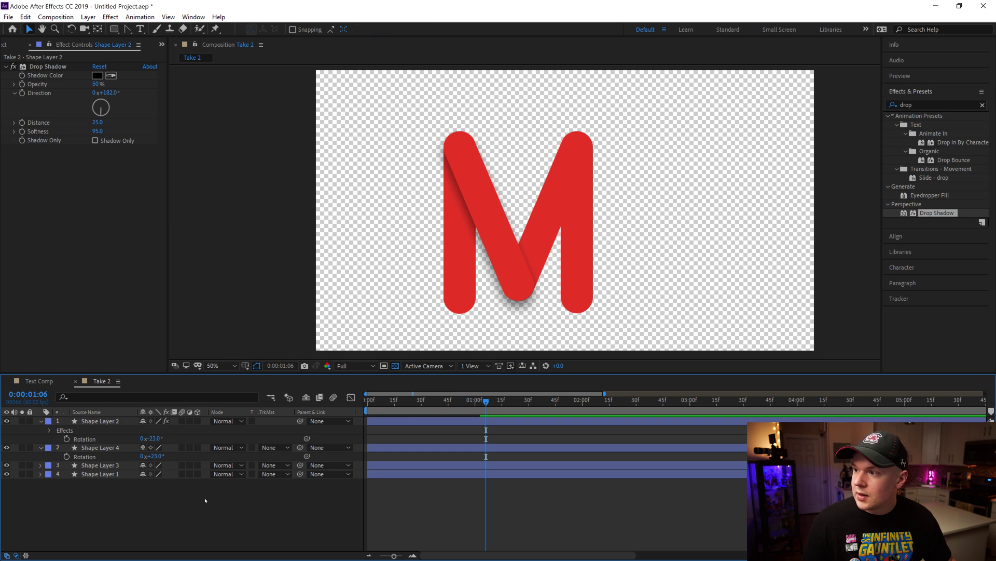
Copy the Drop Shadow effect onto the right diagonal bar and turn the transparency grid off.
click(49, 67)
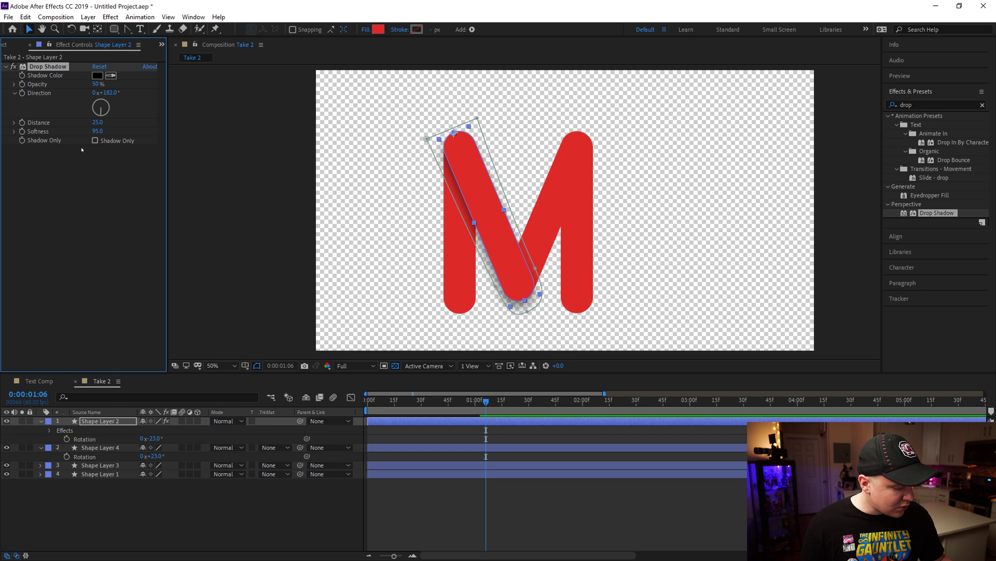
click(569, 192)
key(ctrl+v)
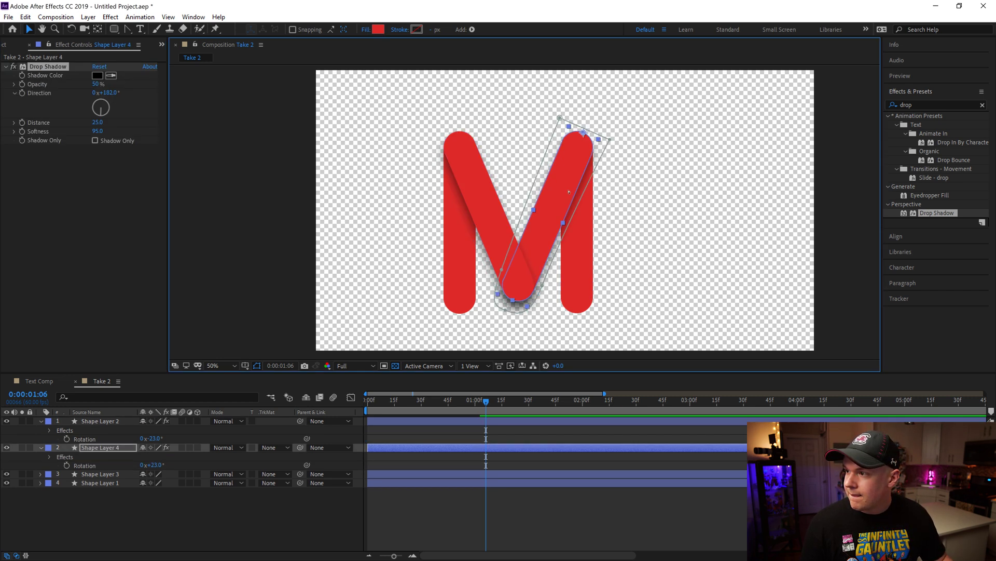
click(270, 522)
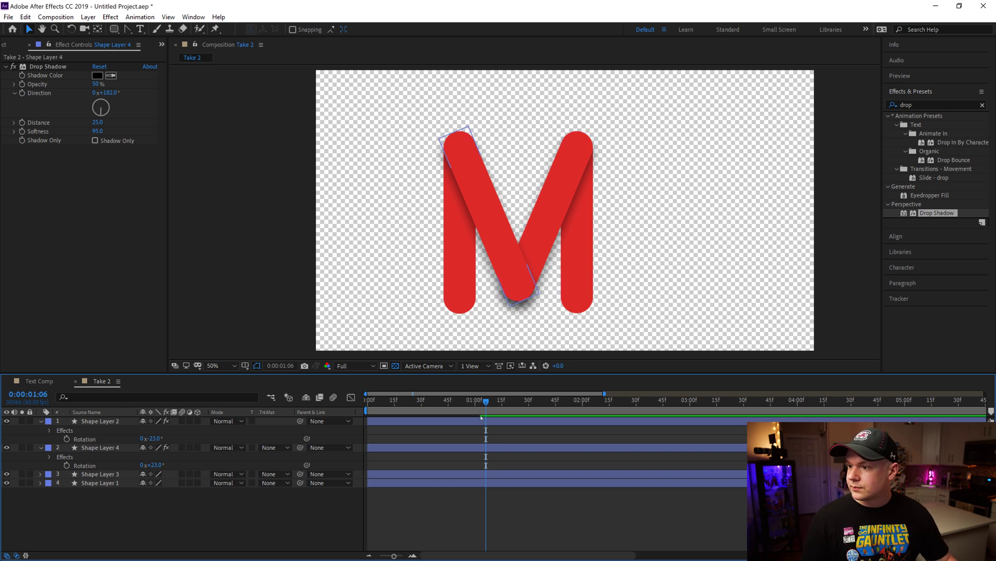
click(384, 365)
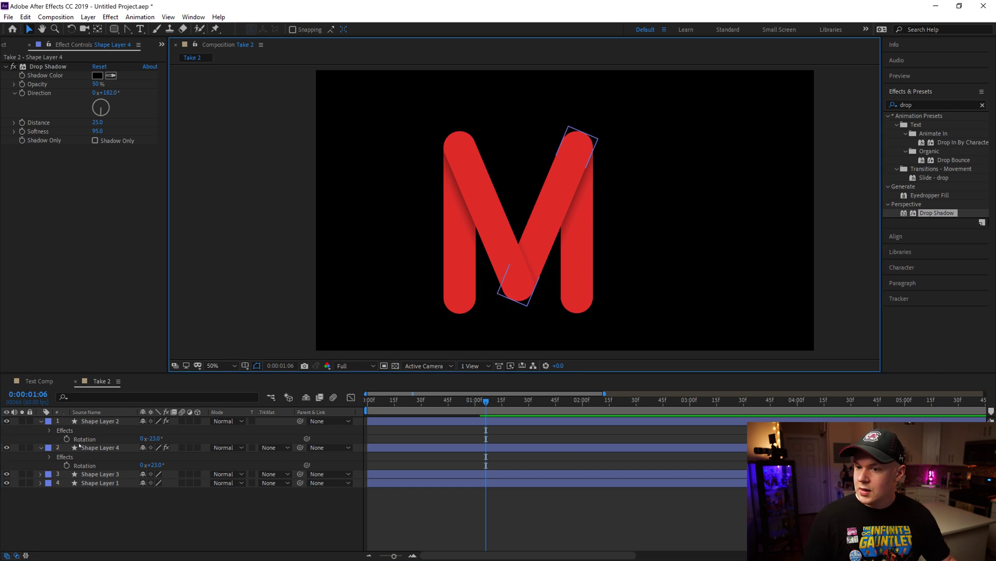
Create a white (ffffff) solid and place it beneath all four shape layers as the background.
click(41, 421)
click(41, 430)
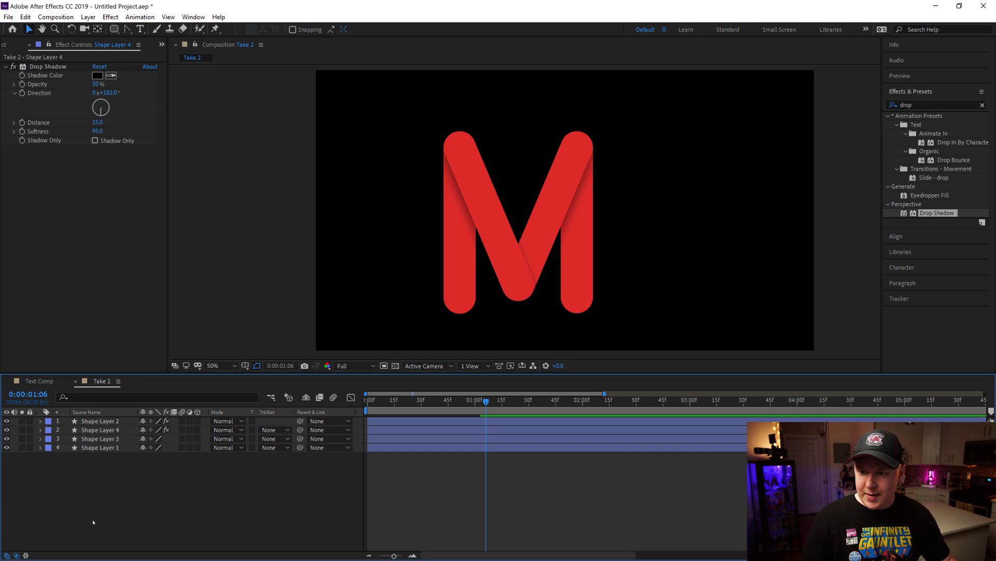
right_click(93, 486)
mouse_move(171, 373)
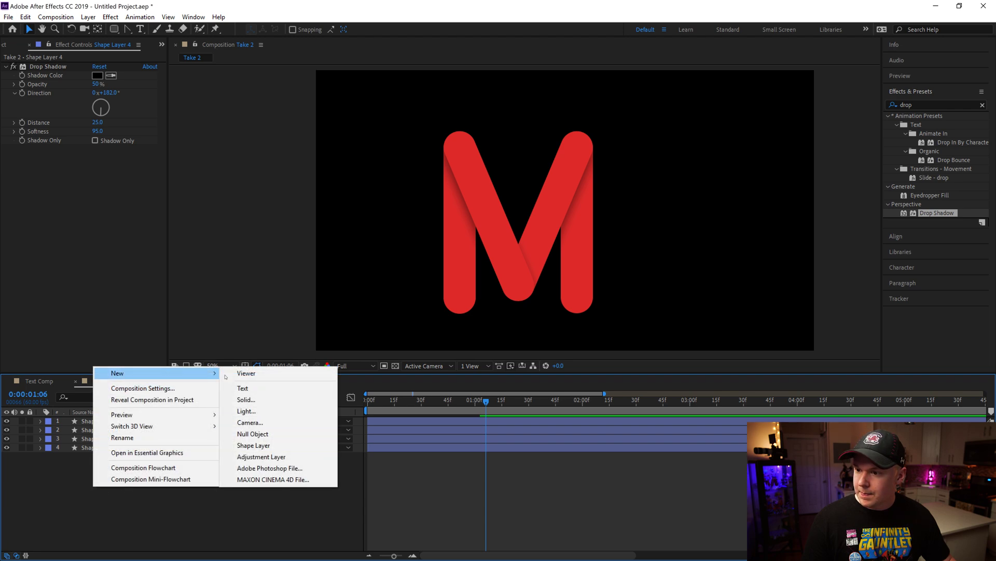
click(244, 400)
click(407, 337)
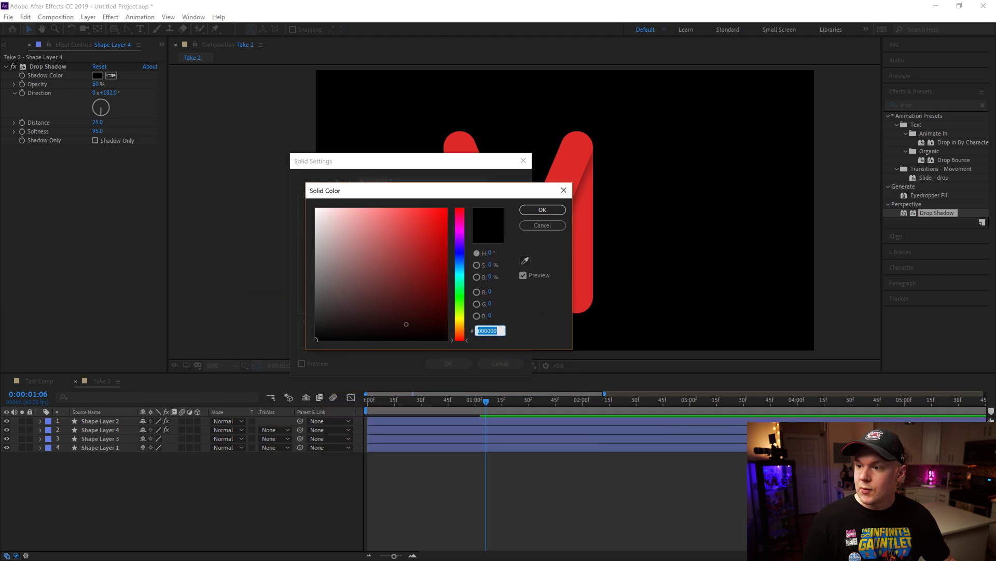
text(ffffff)
click(542, 210)
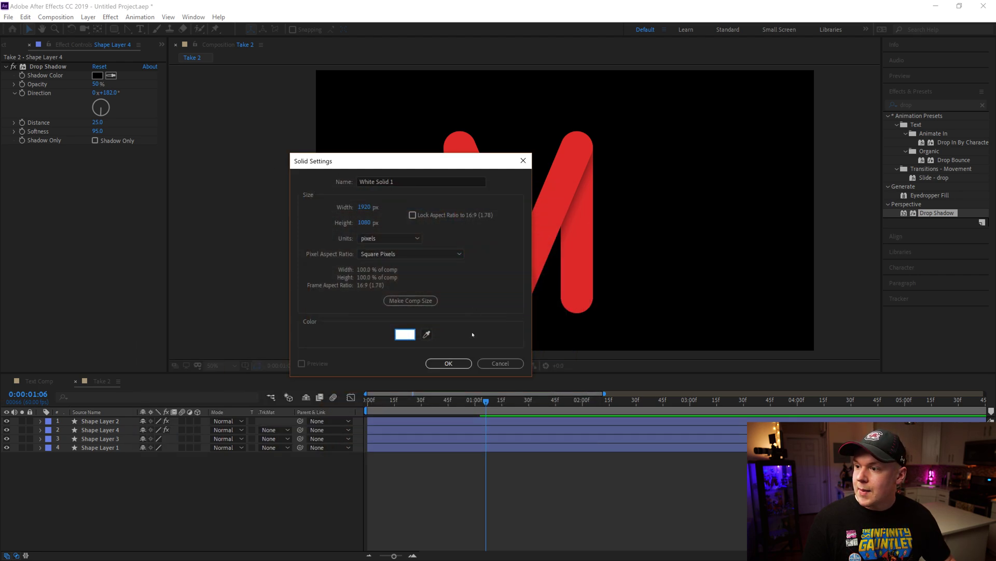
click(448, 363)
drag(102, 423, 105, 470)
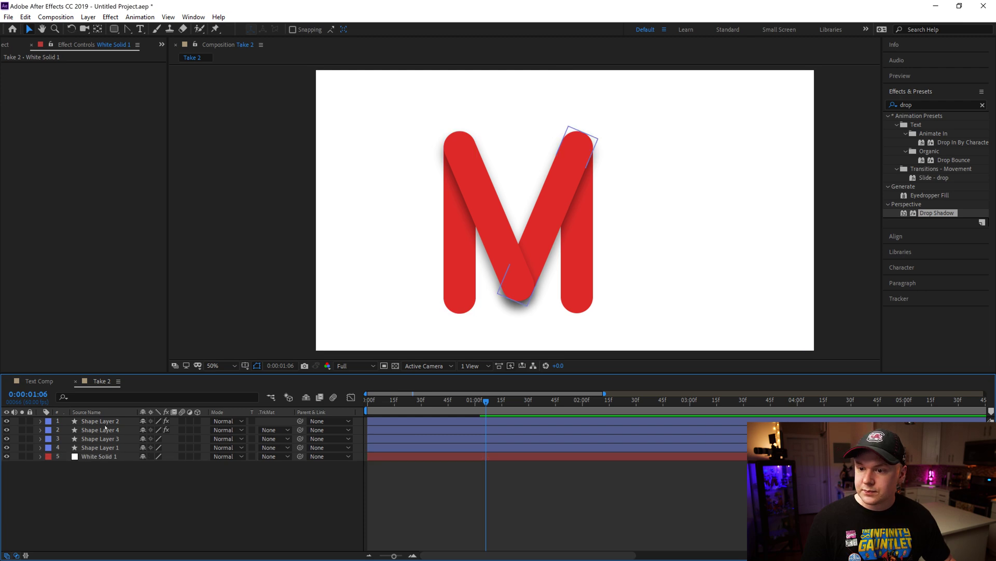
Move all four bars of the M together so the letter sits near the centre of the composition.
click(103, 421)
shift+click(104, 447)
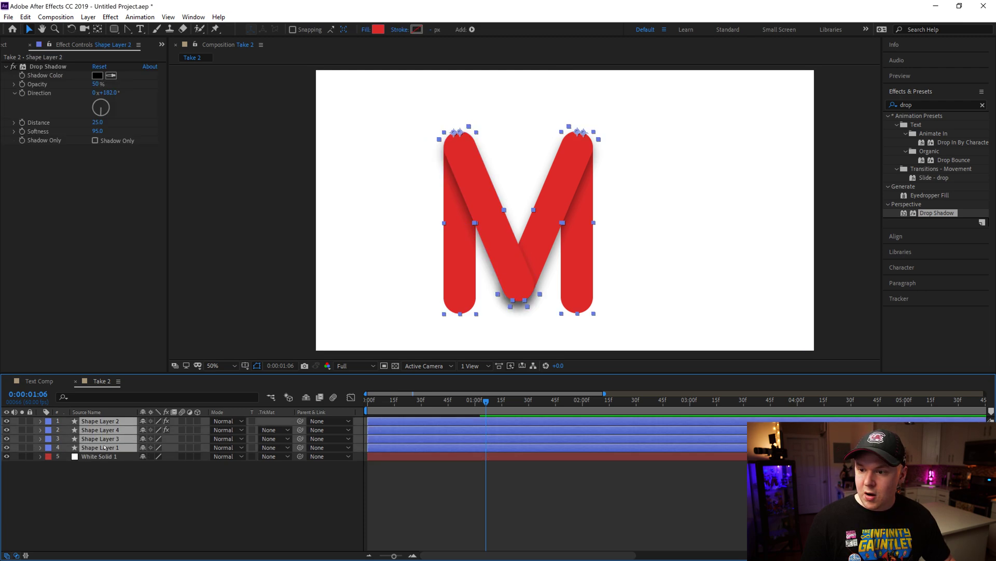
drag(537, 247, 571, 234)
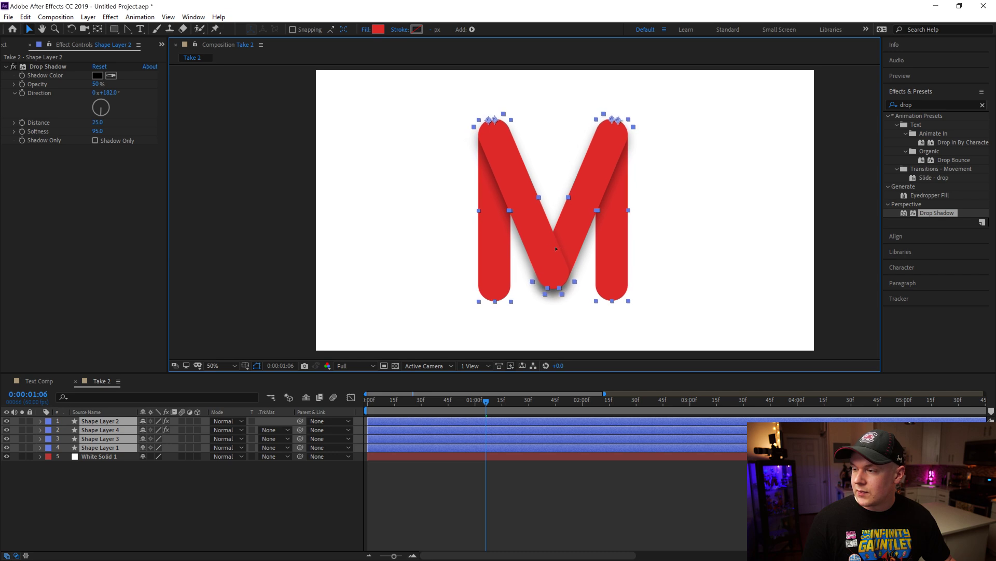
click(309, 495)
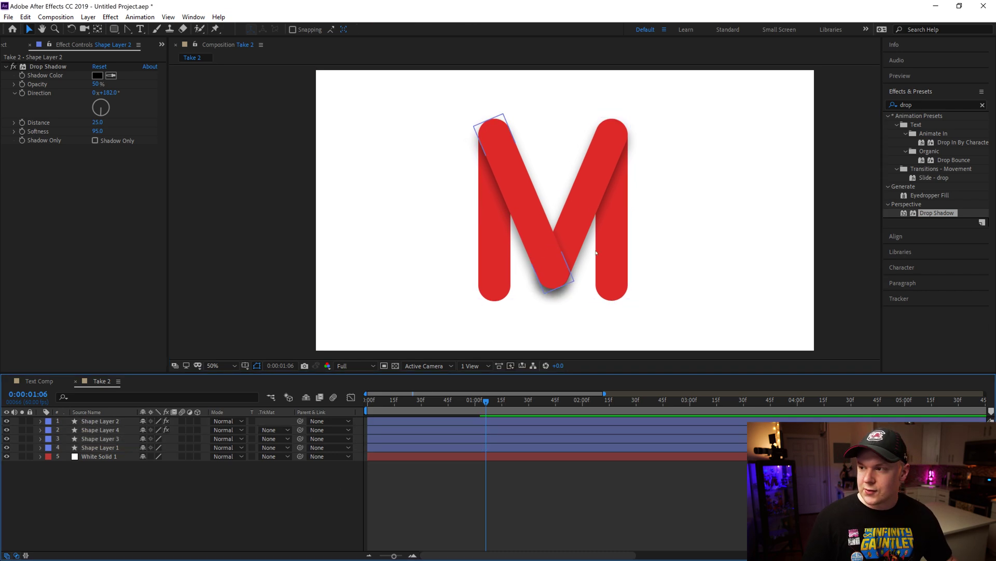
Stagger the layers to reveal left stem, left diagonal, right diagonal and right stem in turn, the last at 1:27, and preview.
click(470, 402)
mouse_move(471, 403)
mouse_down()
mouse_move(401, 402)
mouse_move(464, 402)
mouse_move(367, 390)
mouse_move(463, 392)
mouse_up()
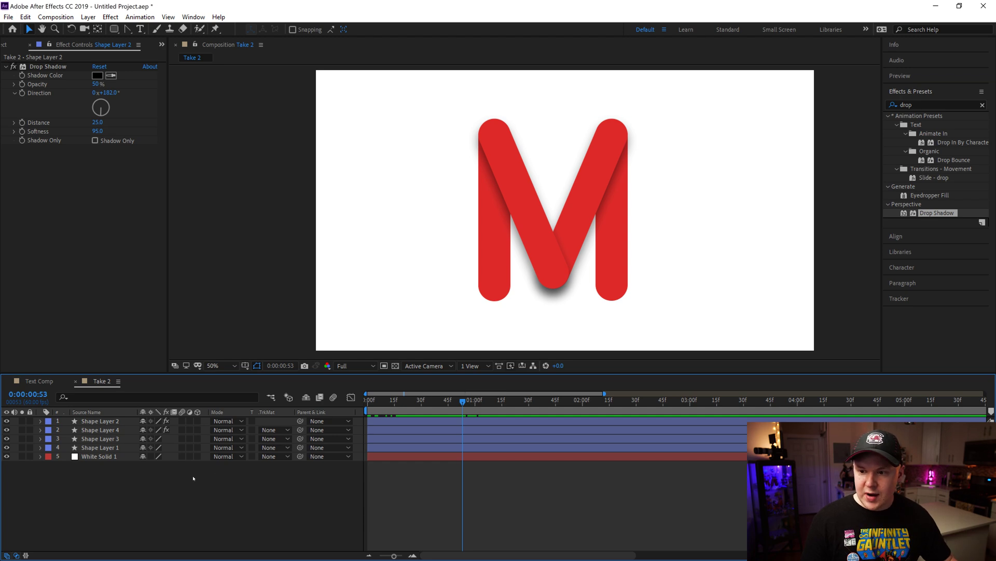
click(112, 448)
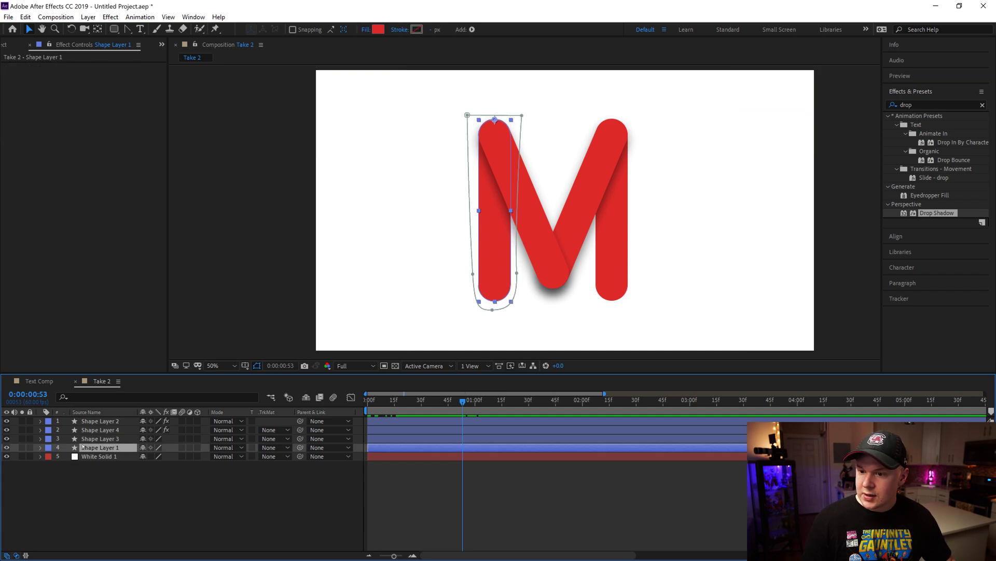
click(101, 439)
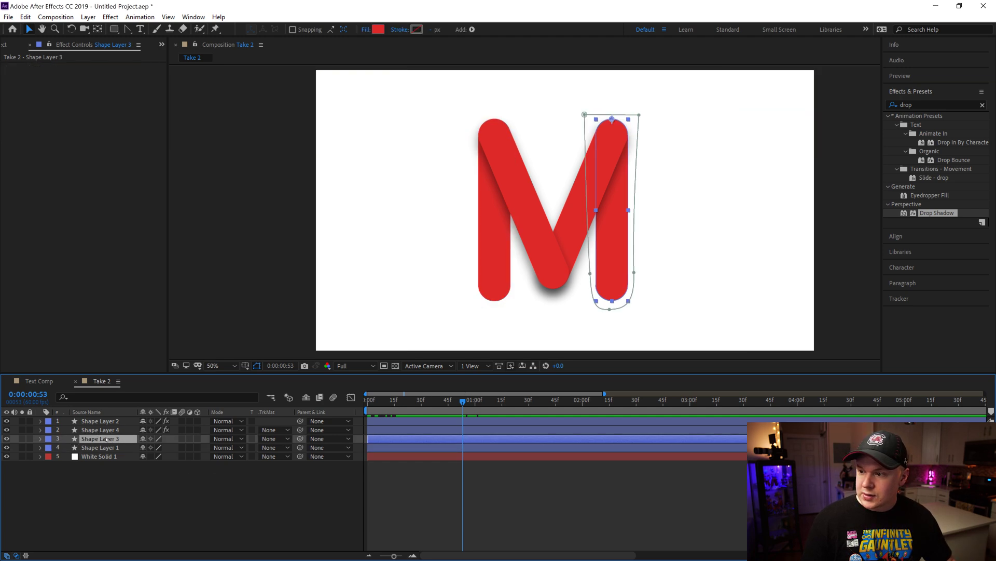
click(119, 430)
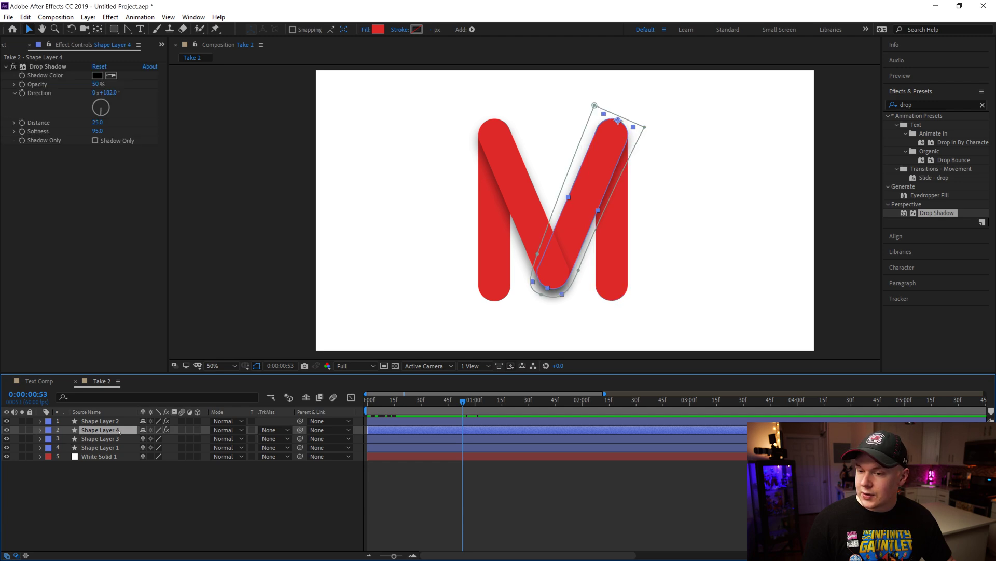
click(114, 421)
mouse_move(381, 425)
mouse_down()
mouse_move(420, 428)
mouse_move(404, 440)
mouse_move(565, 440)
mouse_up()
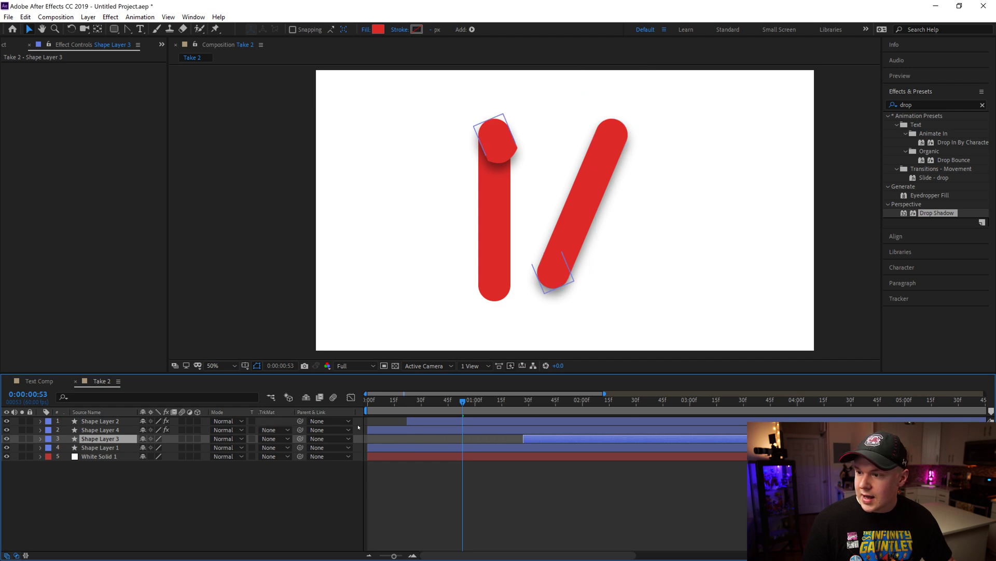
click(401, 431)
mouse_move(407, 434)
mouse_down()
mouse_move(482, 436)
mouse_move(328, 410)
mouse_up()
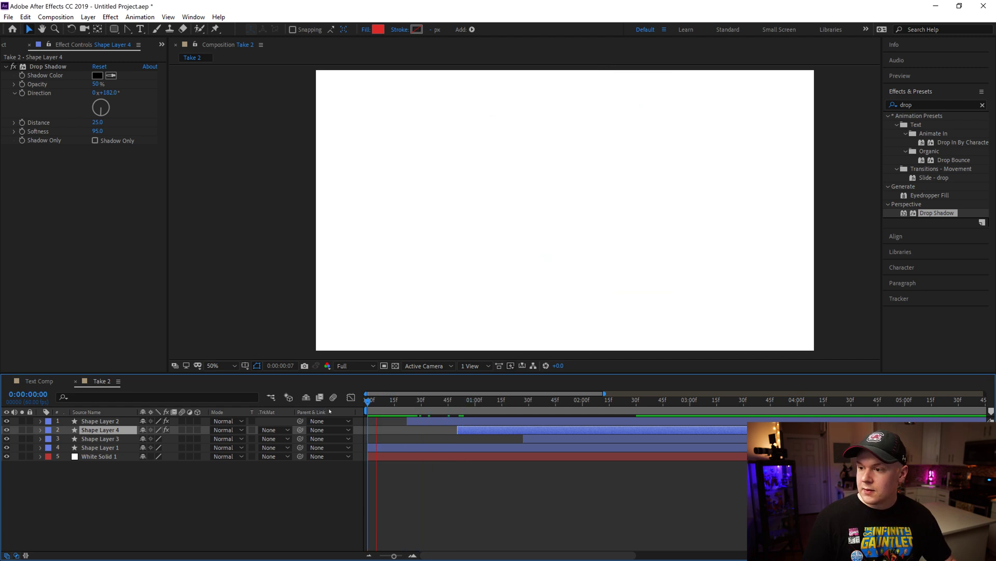
key(space)
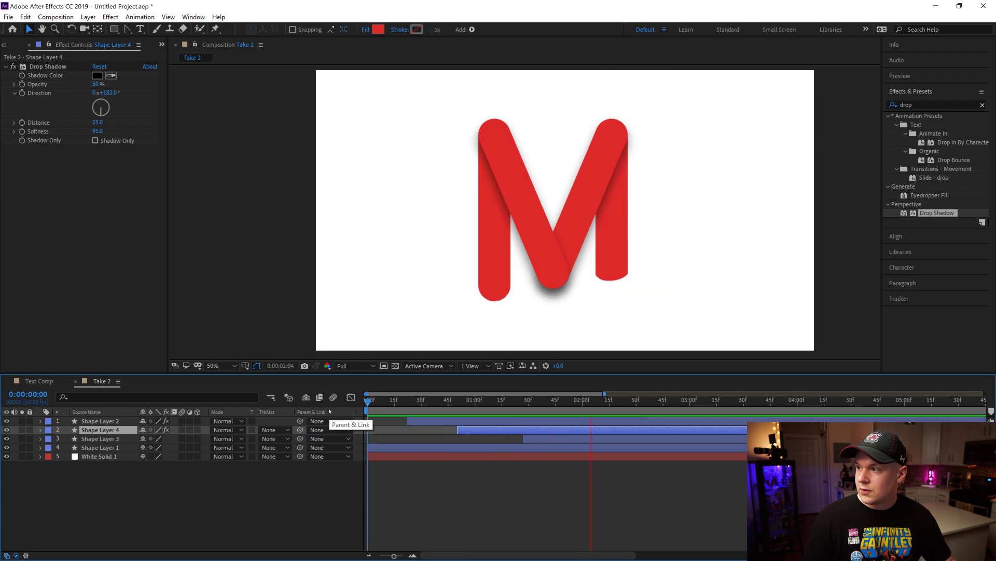
Reveal all four layers' mask keyframes and start the left diagonal at about frame 12 and the right diagonal at about frame 32, previewing the timing.
click(425, 421)
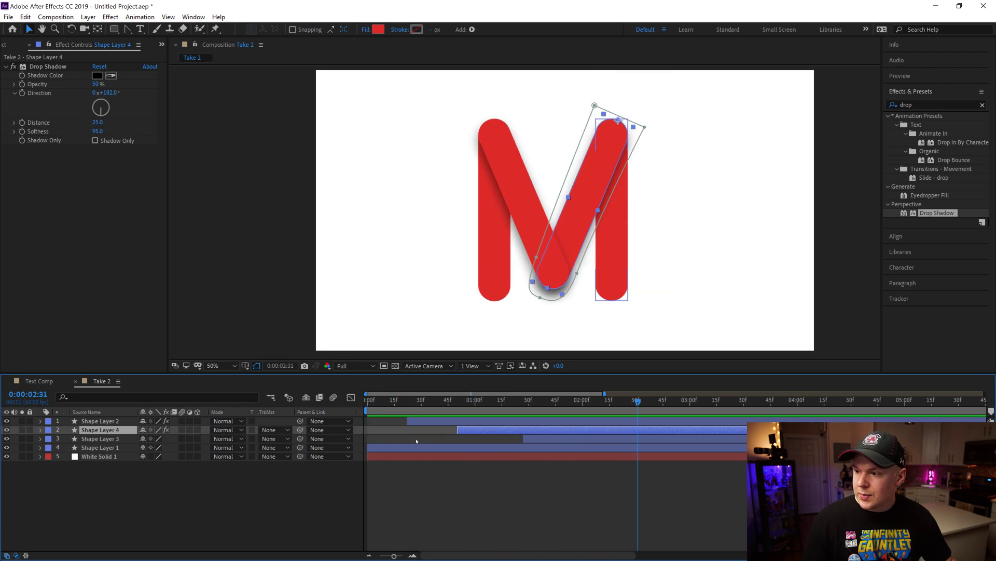
shift+click(445, 447)
key(u)
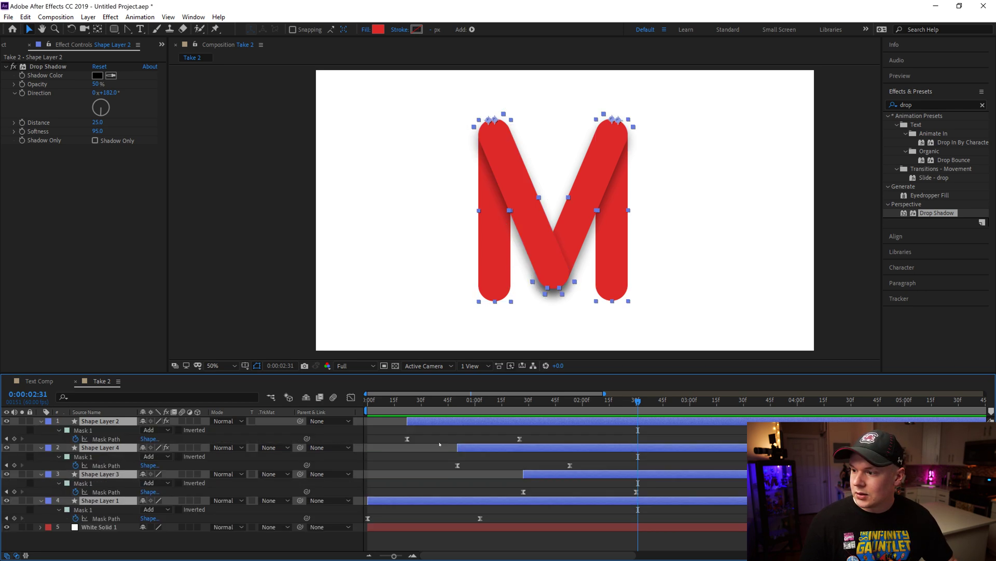
click(490, 459)
drag(446, 423, 352, 400)
key(space)
drag(474, 447, 440, 449)
key(Home)
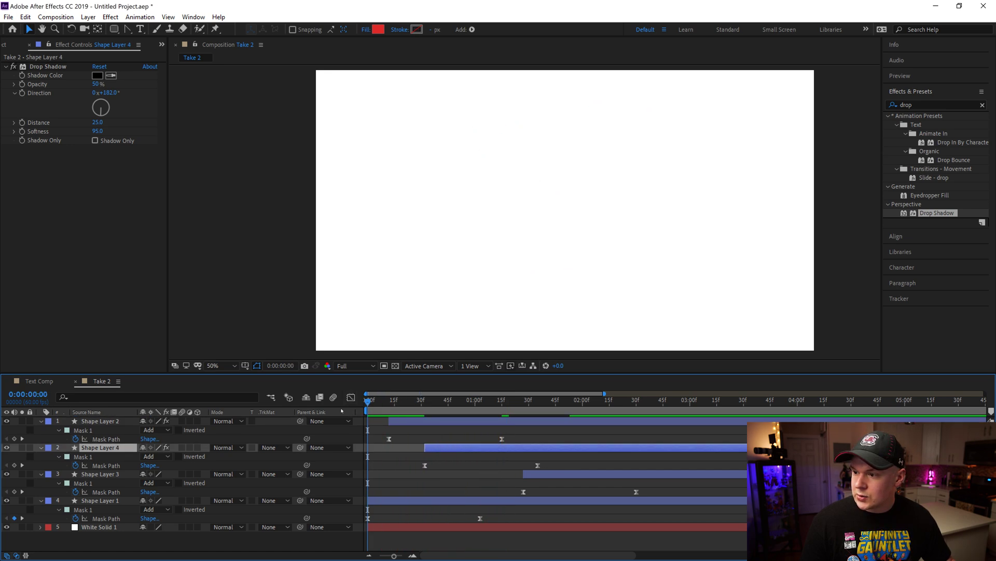
key(space)
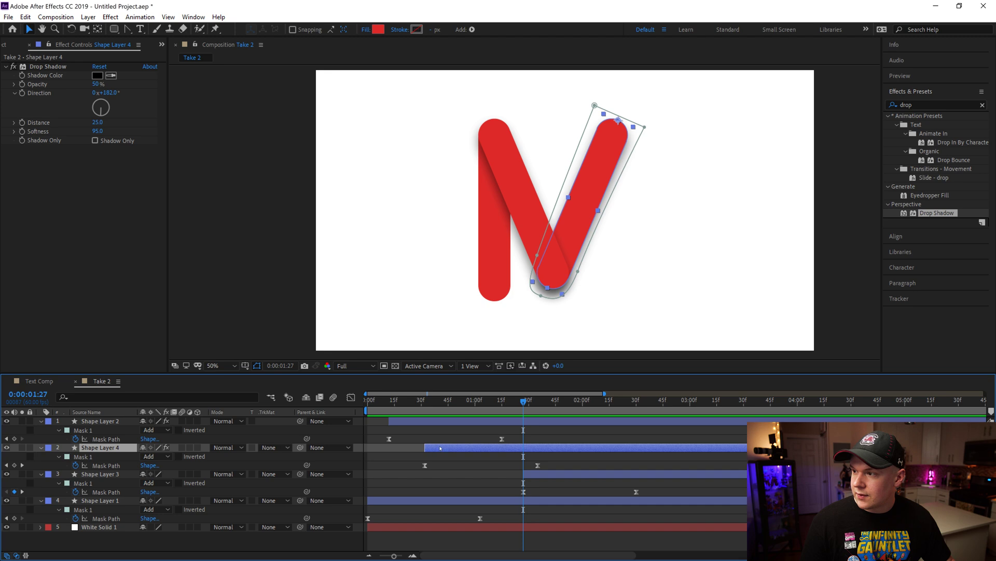
Start the right diagonal at about frame 38 and the right stem at about 1:08, checking the playback.
drag(439, 447, 444, 447)
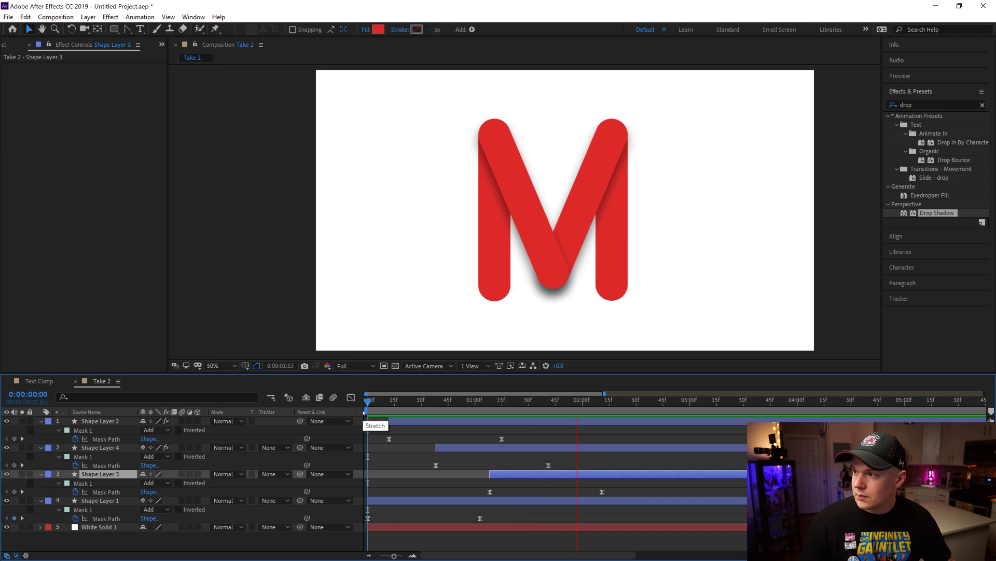
key(space)
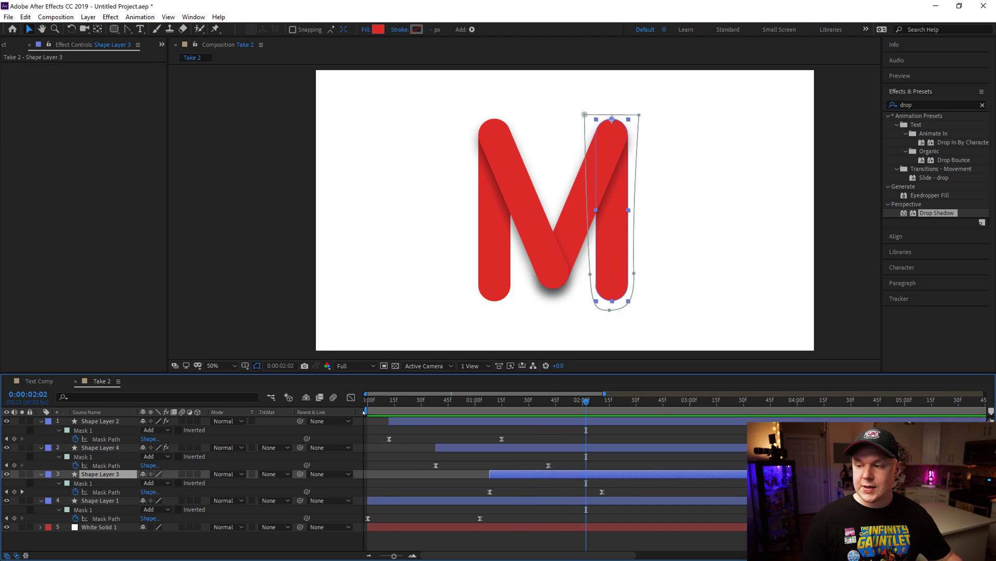
mouse_move(515, 396)
mouse_down()
mouse_move(465, 402)
mouse_move(612, 410)
mouse_move(378, 414)
mouse_move(613, 404)
mouse_move(483, 403)
mouse_move(591, 402)
mouse_up()
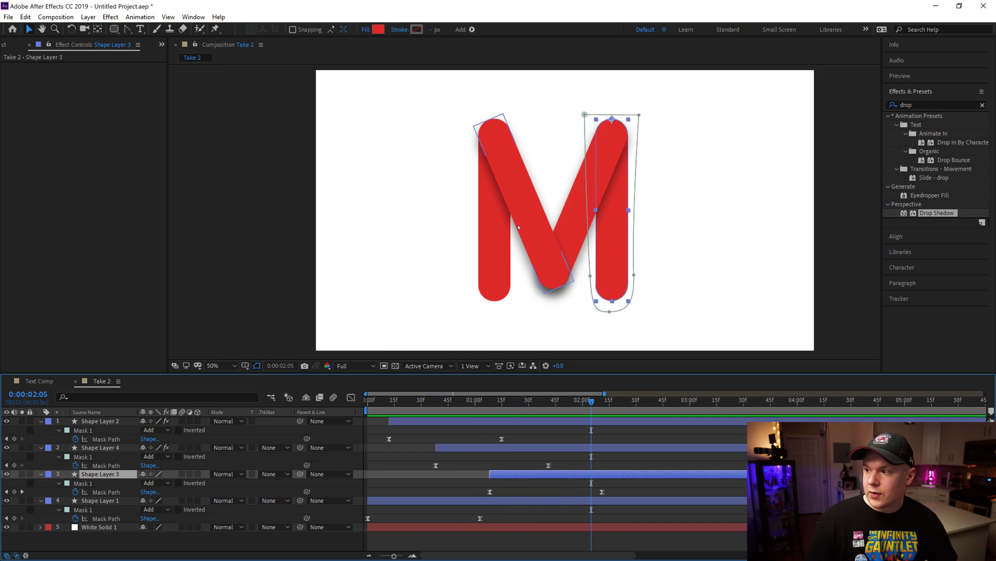
key(space)
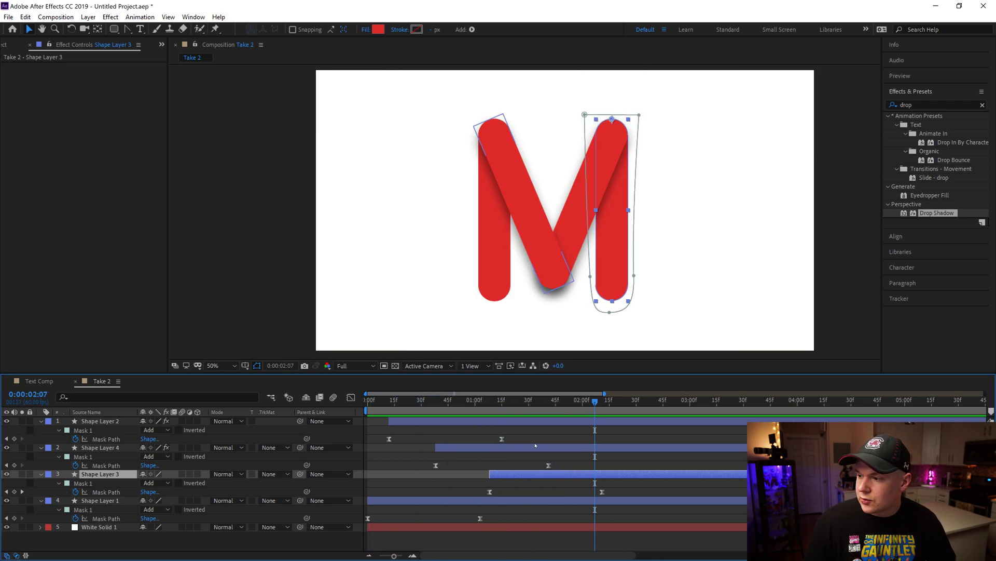
Rotate the right diagonal to 204° and reposition it between the M's bottom point and the right stem's top, so it reveals upward.
click(490, 448)
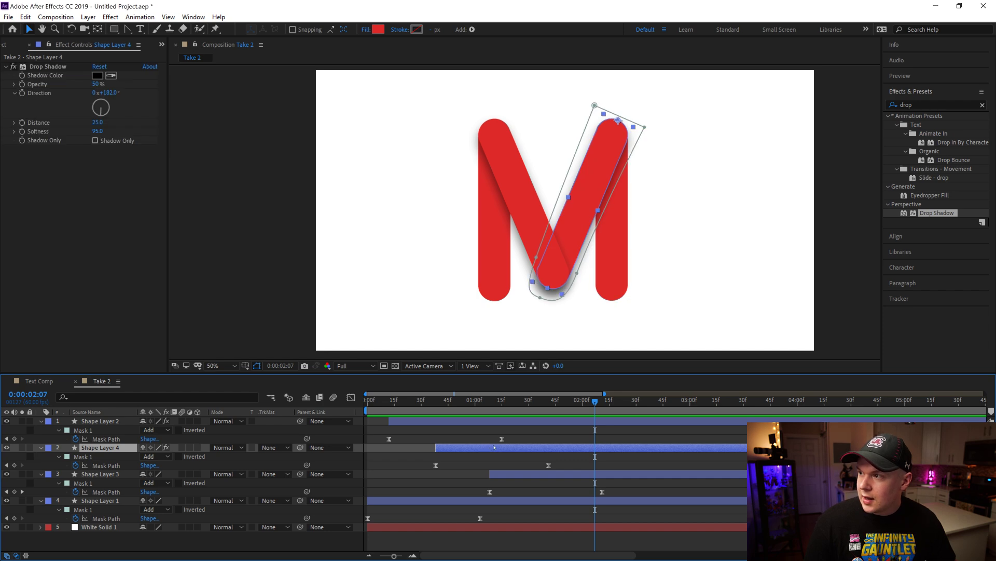
key(r)
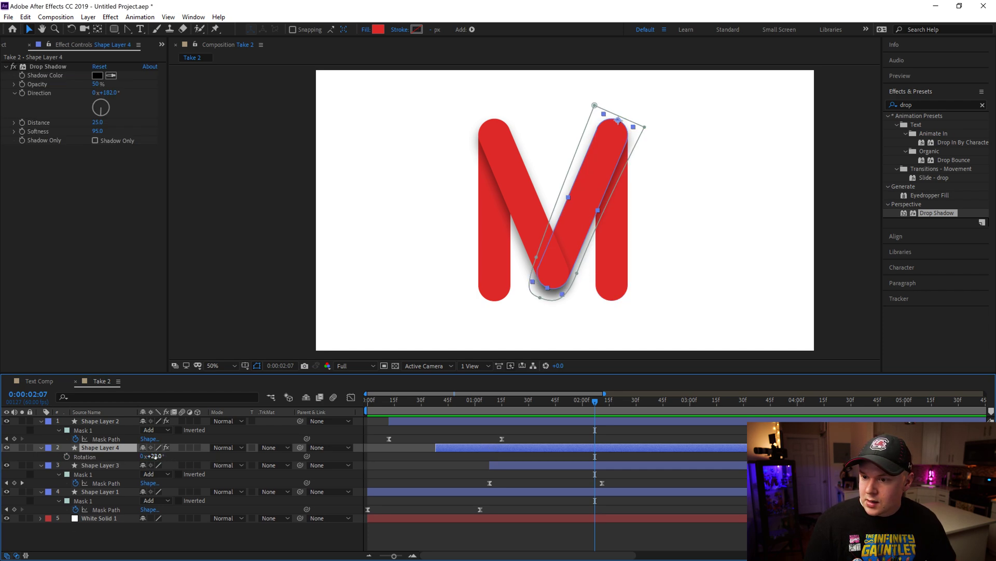
drag(154, 457, 251, 457)
drag(639, 100, 568, 264)
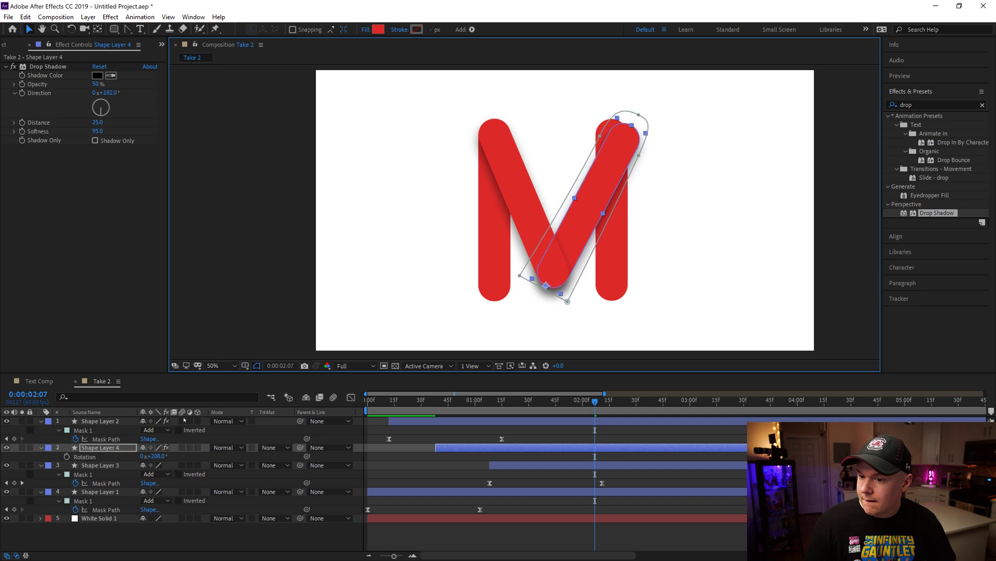
drag(162, 457, 159, 456)
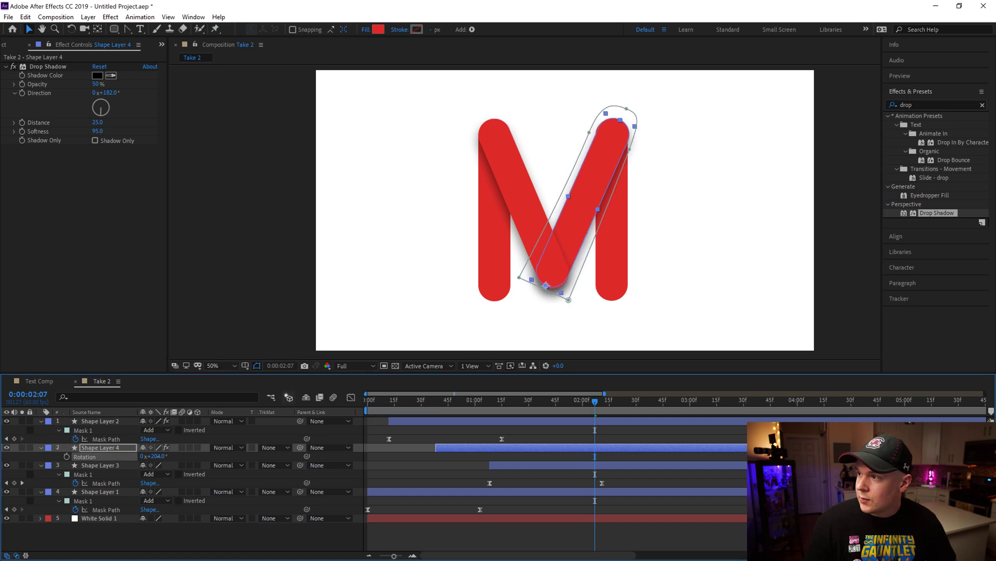
click(752, 263)
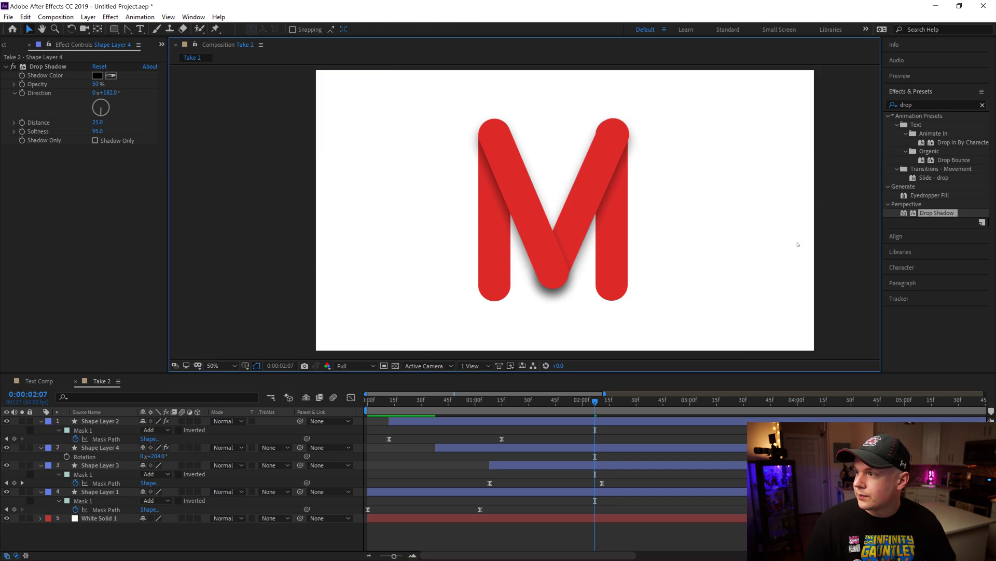
Nudge the right stem slightly to the right so its rounded top lines up with the right diagonal.
click(618, 273)
key(Right)
key(Right)
key(Right)
key(Right)
key(Right)
key(Right)
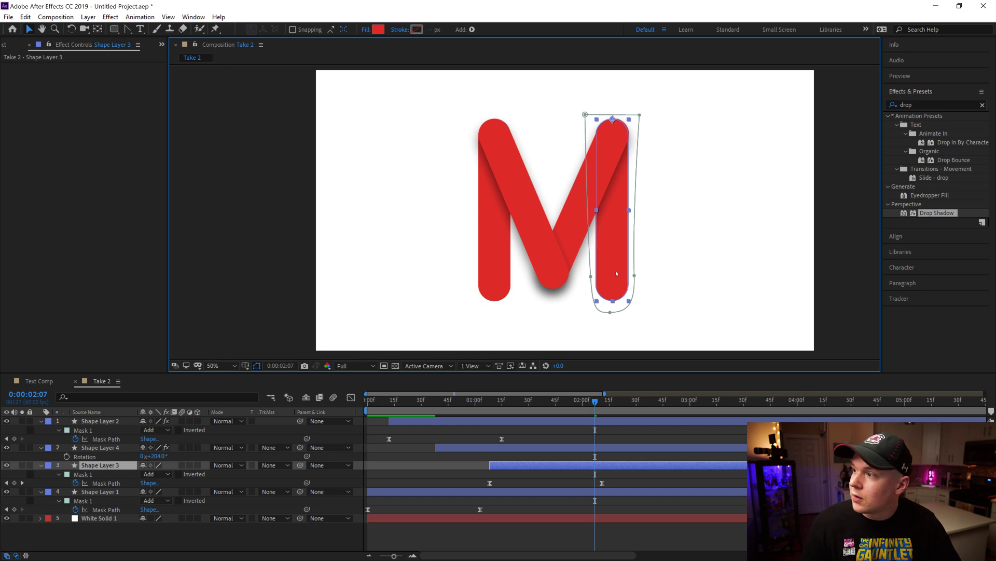
click(868, 263)
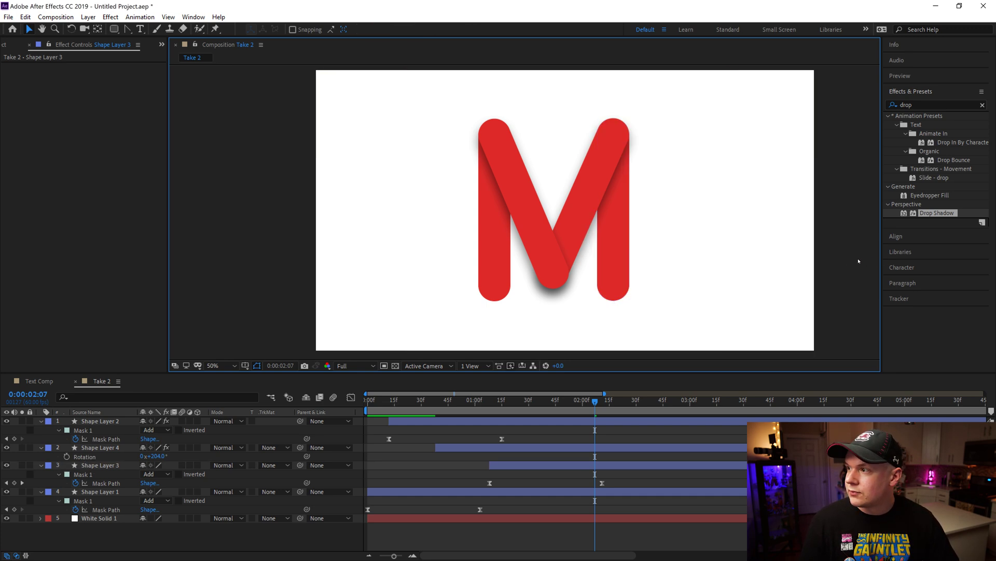
Set the right diagonal's drop shadow to 25% opacity, 170° direction and 90 softness.
drag(590, 406, 511, 405)
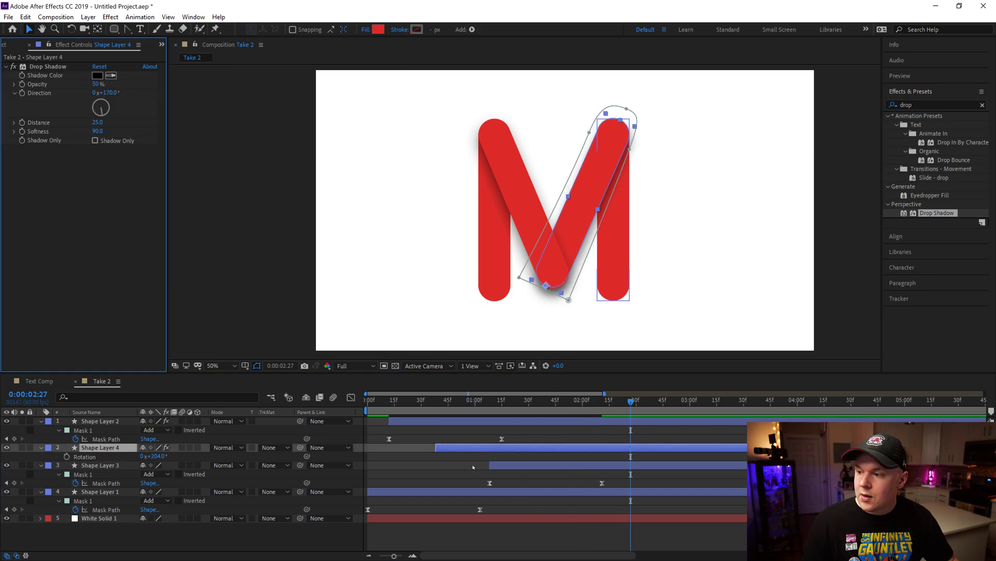
click(55, 67)
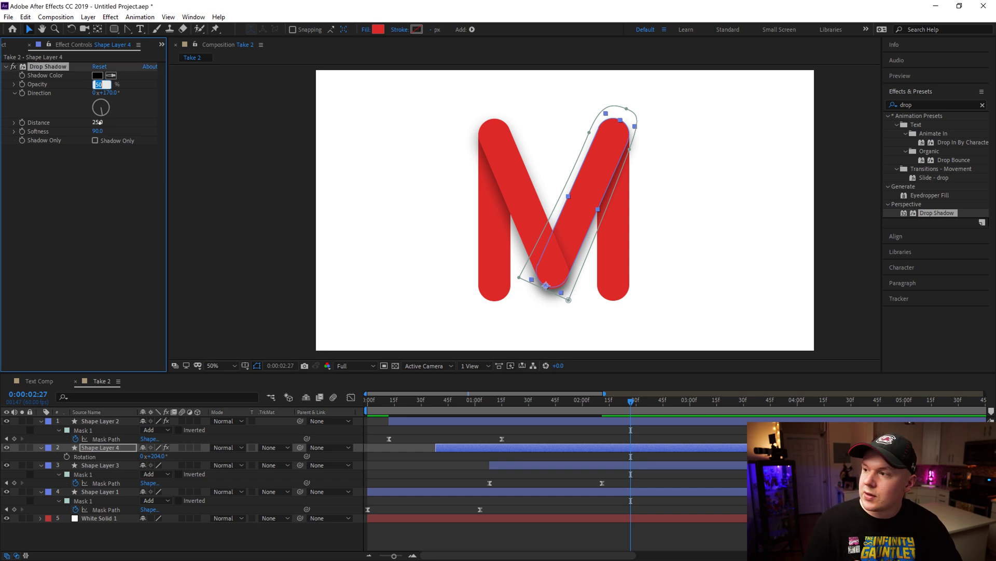
click(112, 227)
Set the left diagonal's drop shadow to 25% opacity and 121 softness.
click(104, 465)
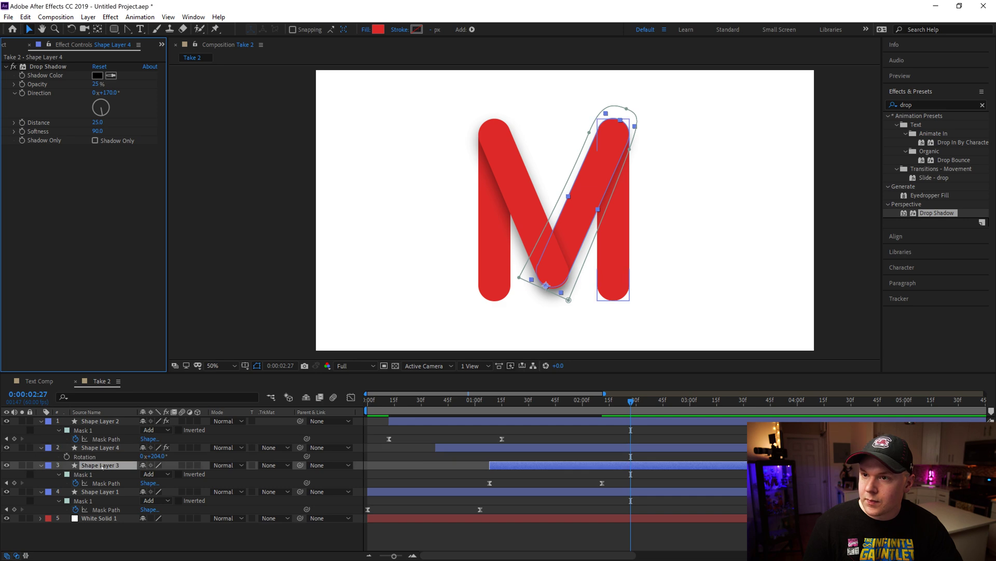
key(ctrl+Up)
click(98, 84)
key(Return)
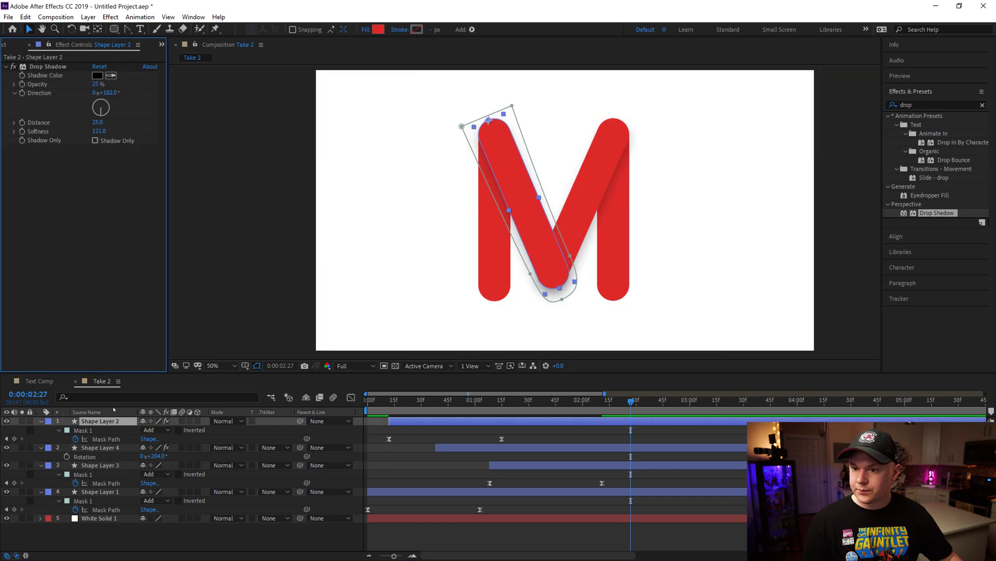
Collapse the properties of all four shape layers and review the animation from the start of the timeline.
click(41, 421)
click(41, 430)
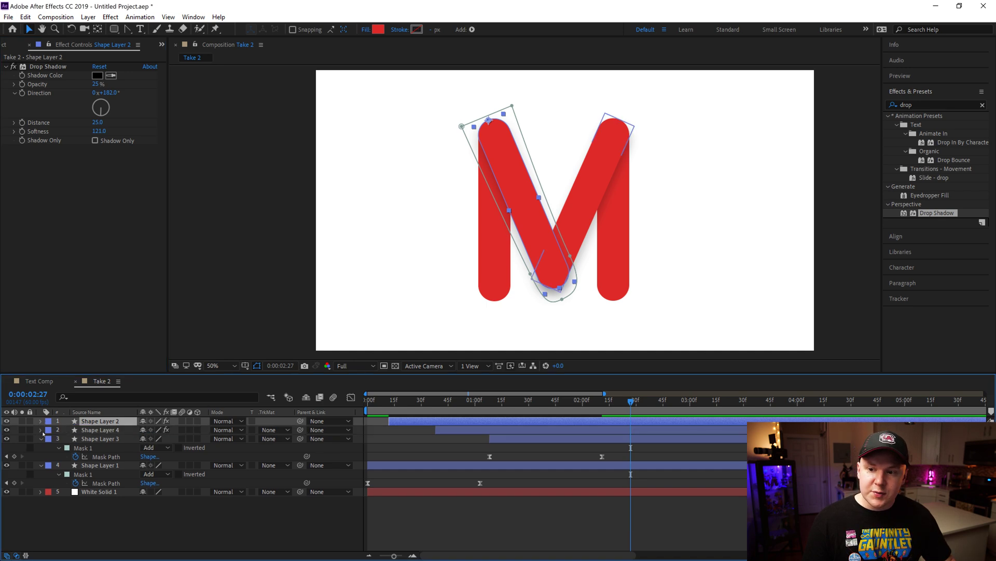
click(41, 438)
click(41, 448)
key(Home)
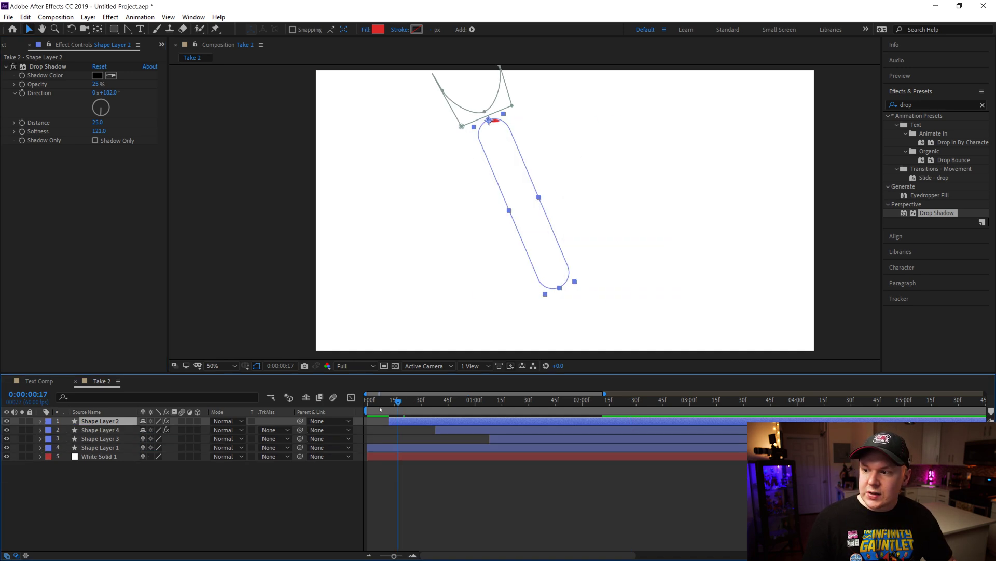
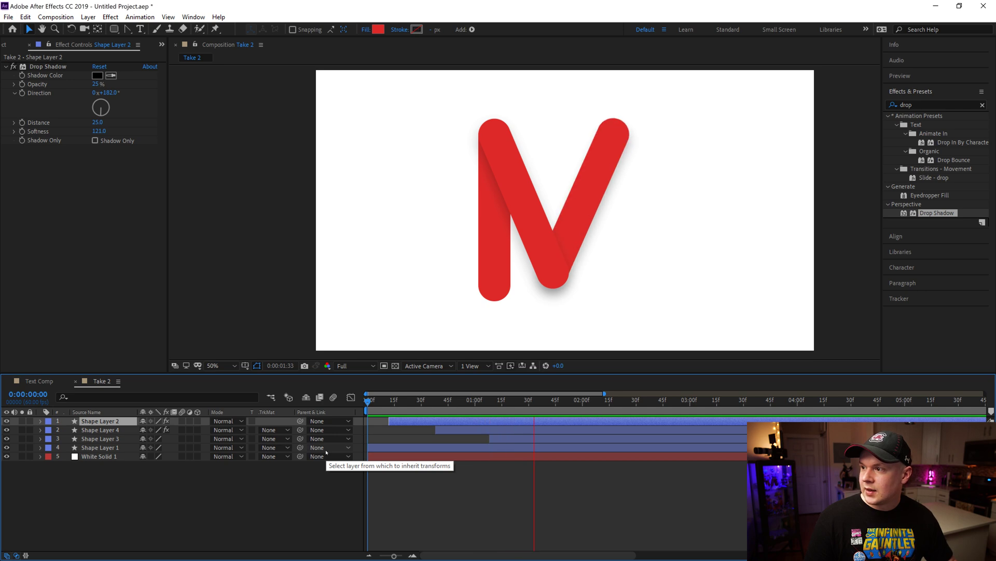
Play back the letter animation and inspect the complete M in the composition.
key(space)
click(270, 512)
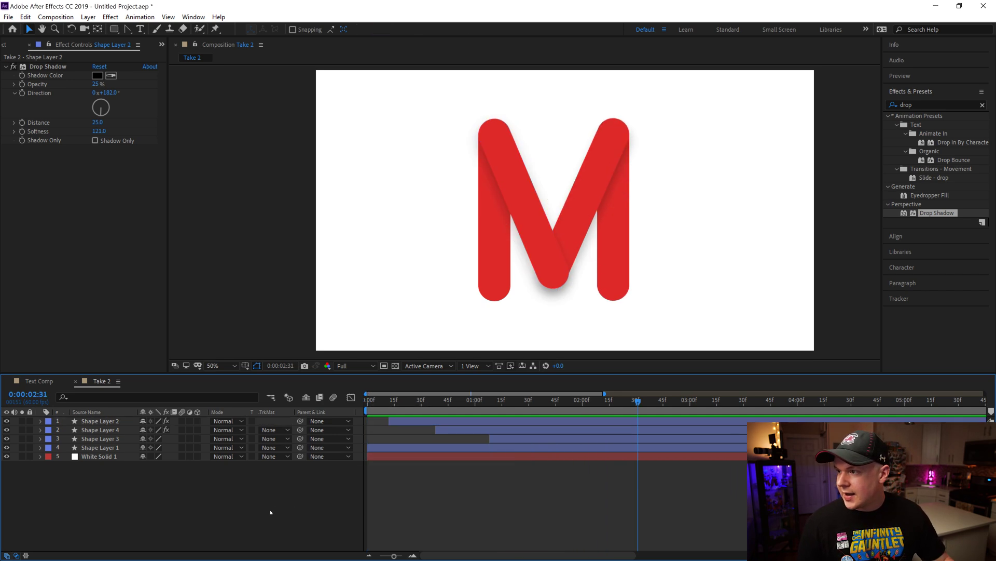
click(508, 192)
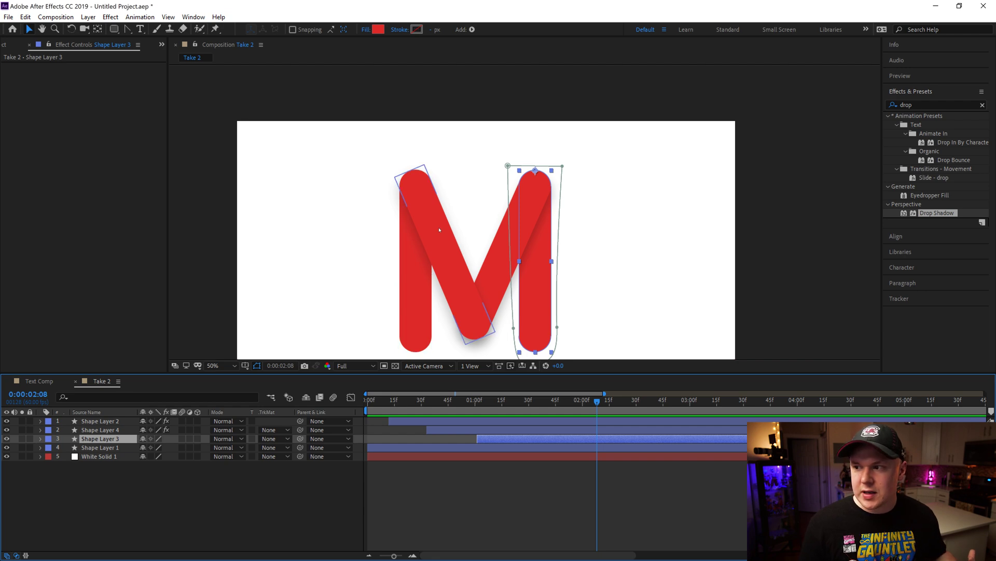
key(comma)
click(502, 333)
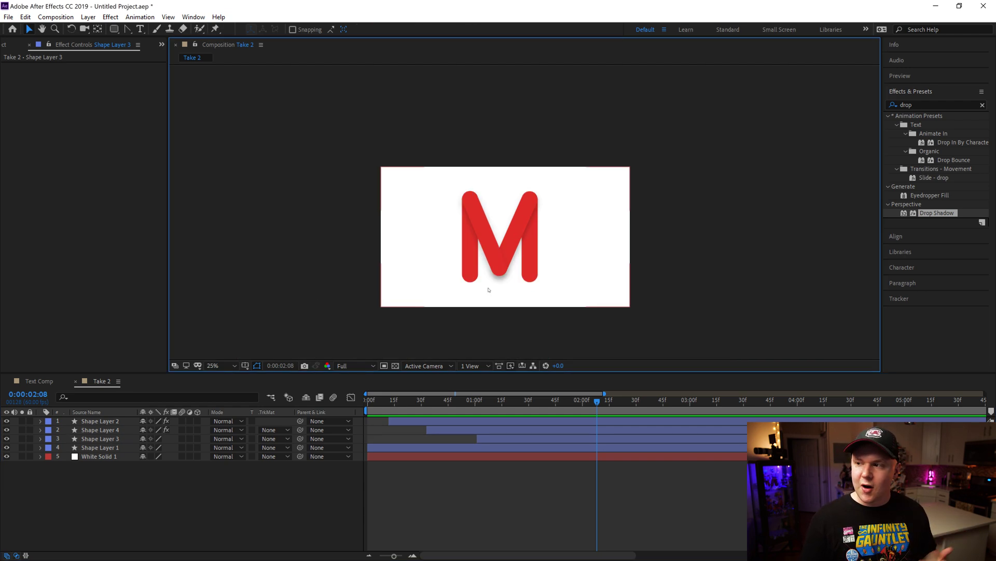
key(period)
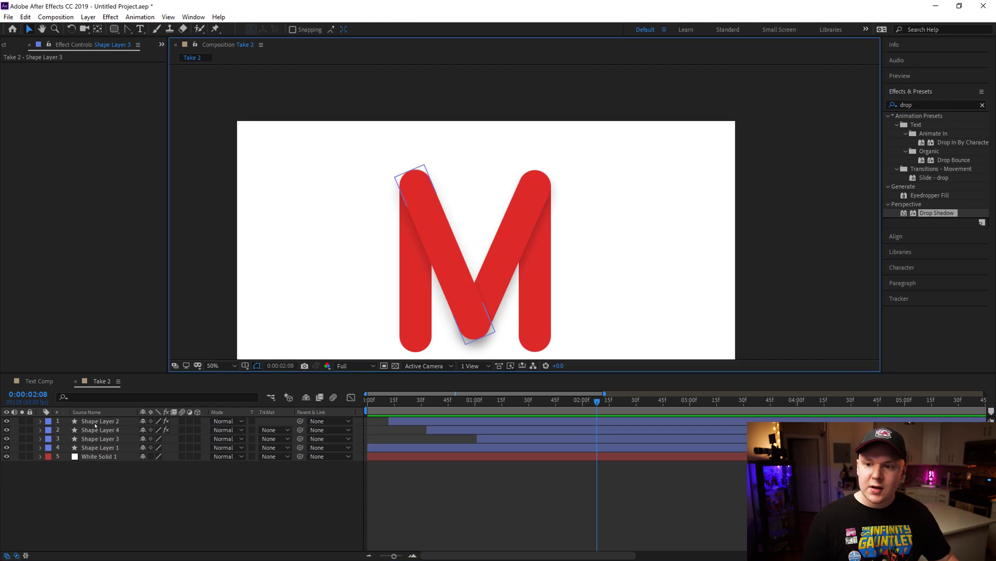
Change the fill of all four bar layers of the M to lime green AADF2A.
click(415, 192)
shift+click(100, 448)
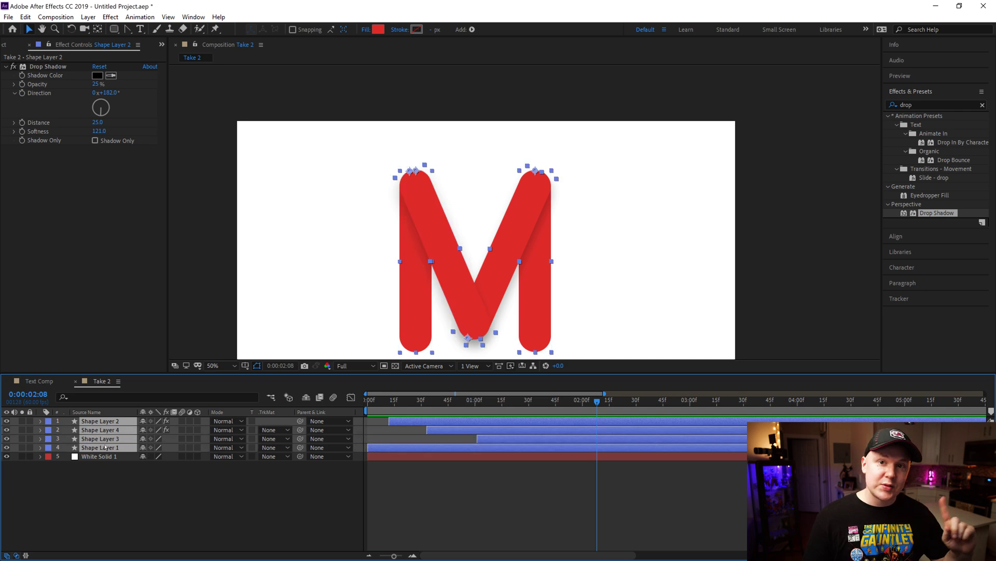
click(129, 471)
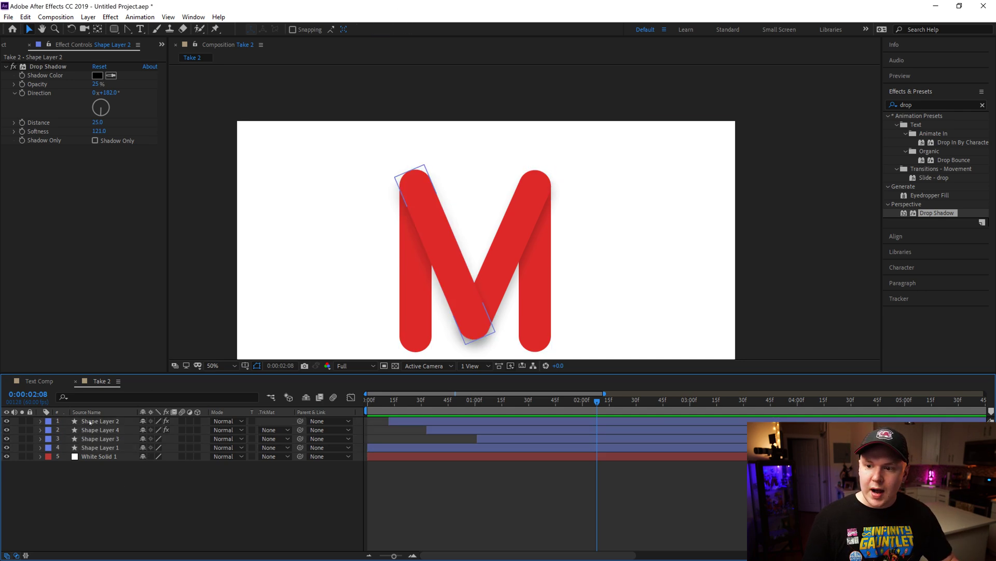
click(101, 421)
shift+click(106, 448)
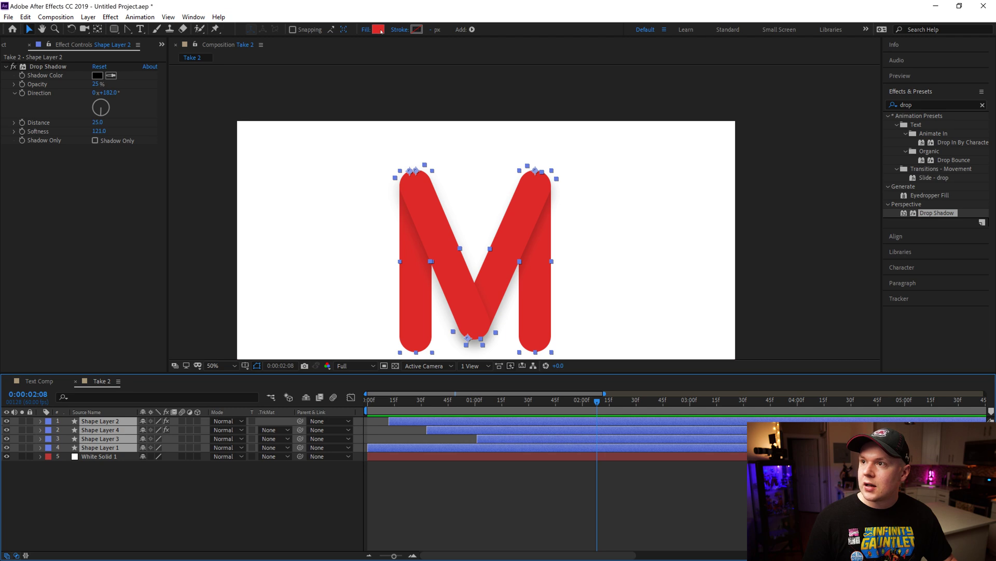
click(378, 30)
drag(468, 339, 465, 315)
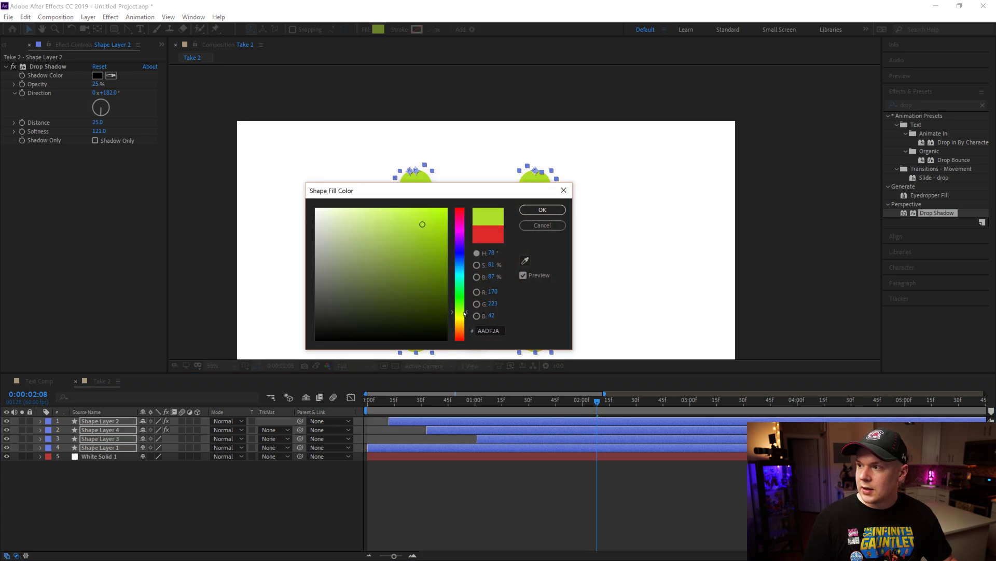
click(543, 209)
click(249, 497)
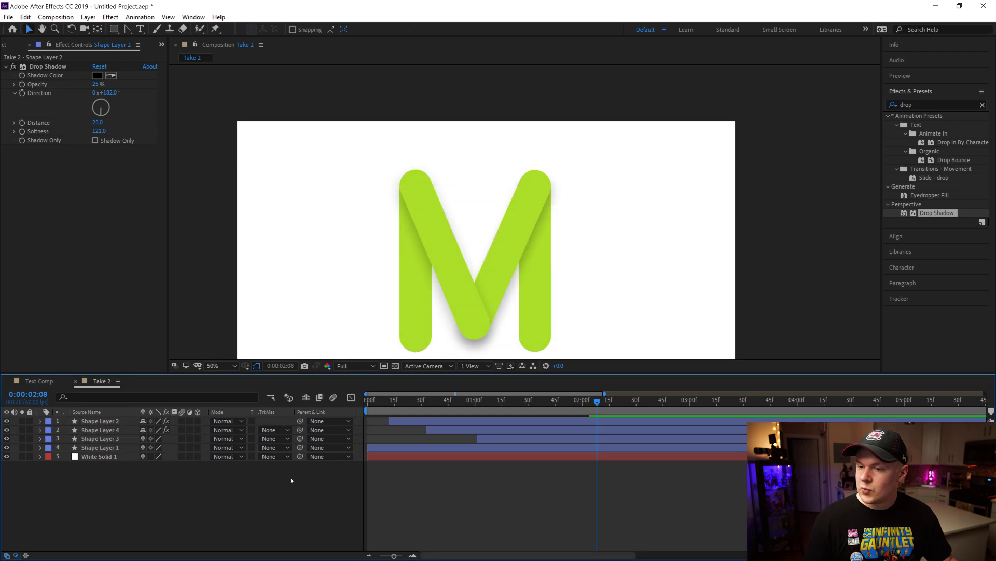
Duplicate the four lime green bar layers and give the copies an Aqua label.
click(110, 421)
shift+click(110, 447)
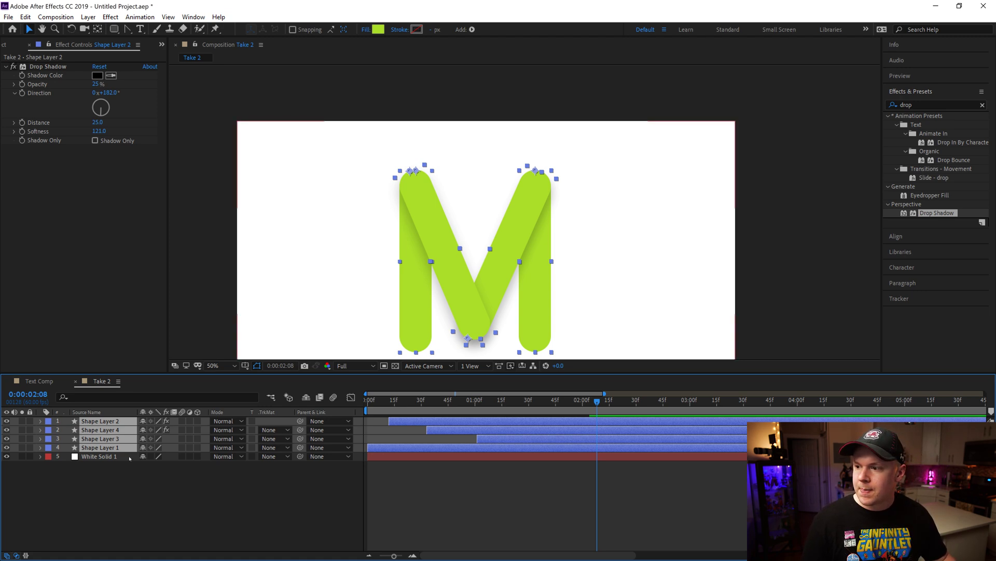
key(ctrl+d)
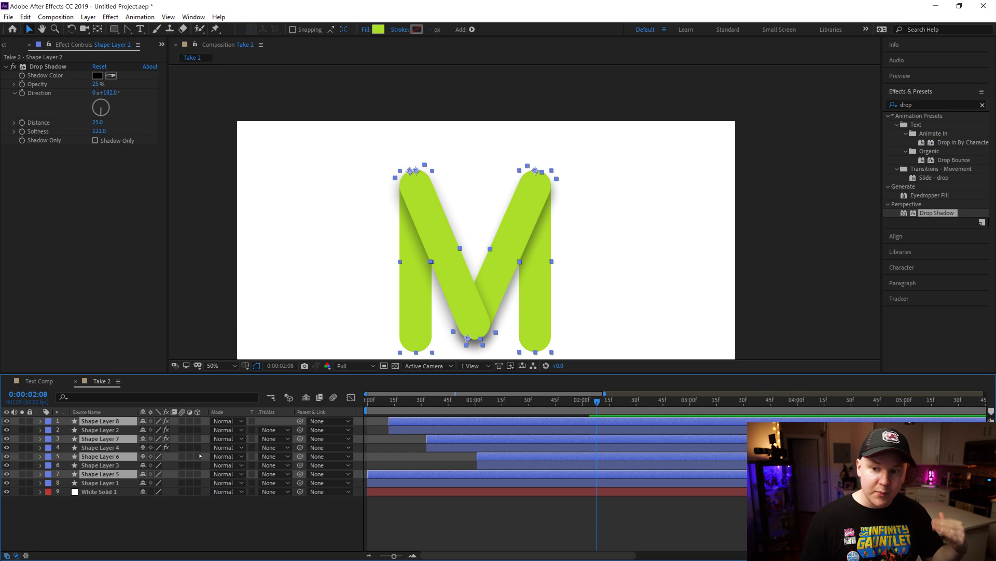
click(50, 422)
click(110, 259)
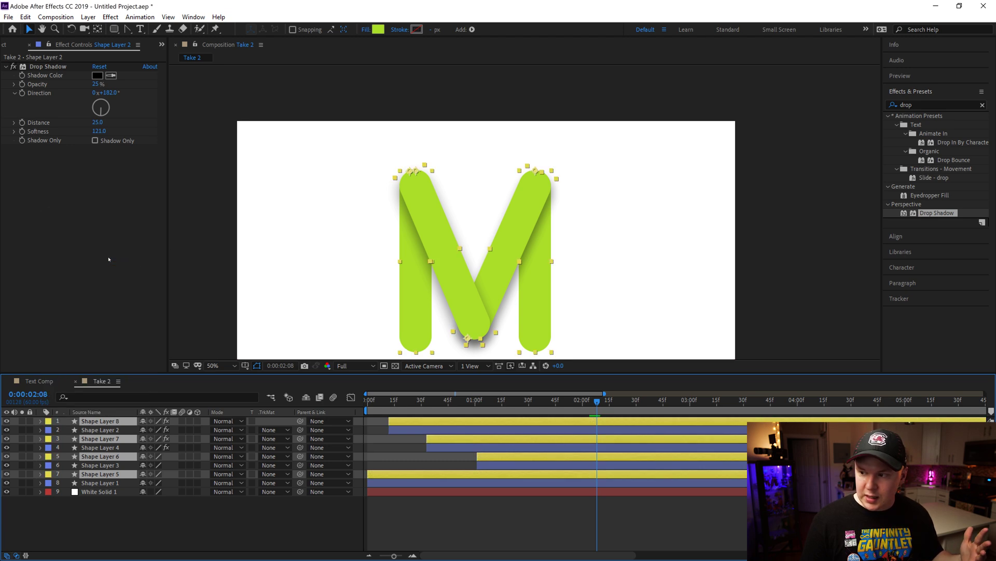
click(48, 421)
click(70, 270)
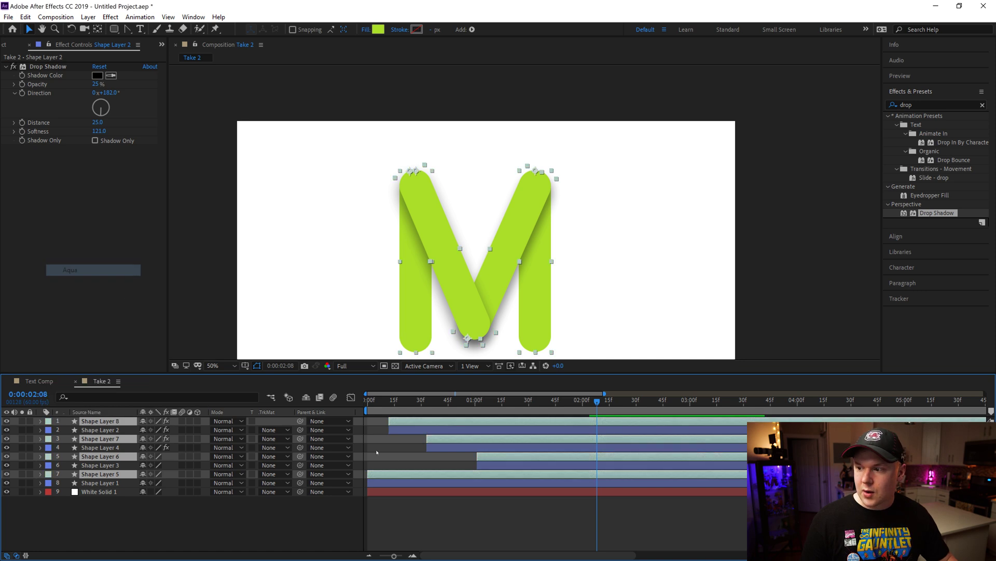
Shift the Aqua-labelled copies about 22 frames later in the timeline and fill them with green 2ADF94.
drag(405, 425, 445, 425)
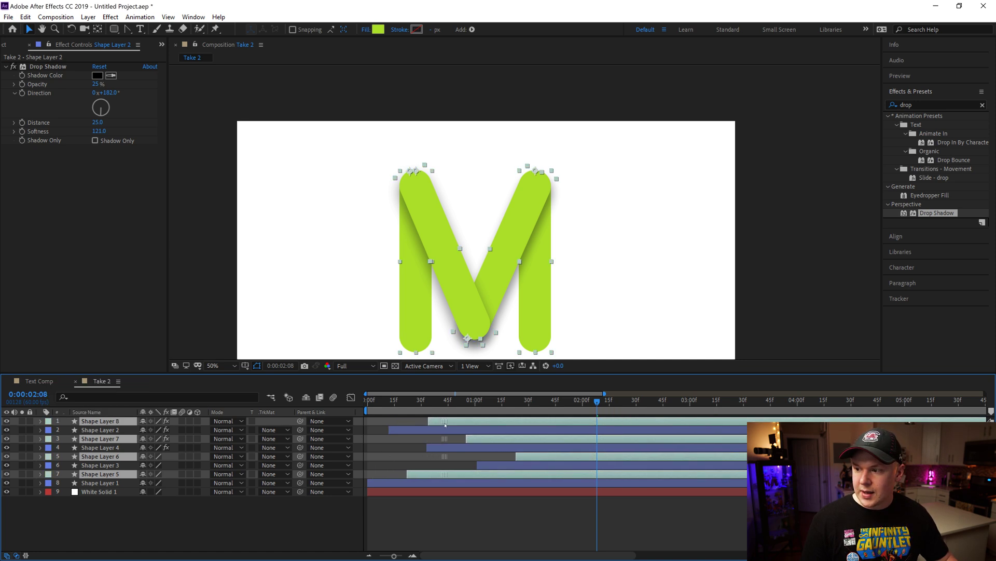
click(379, 29)
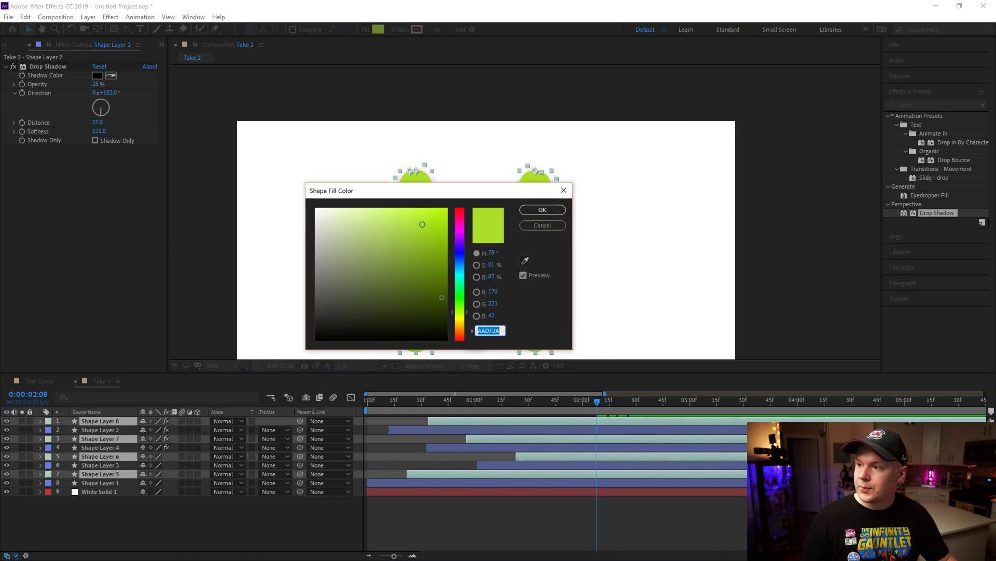
drag(468, 311, 465, 287)
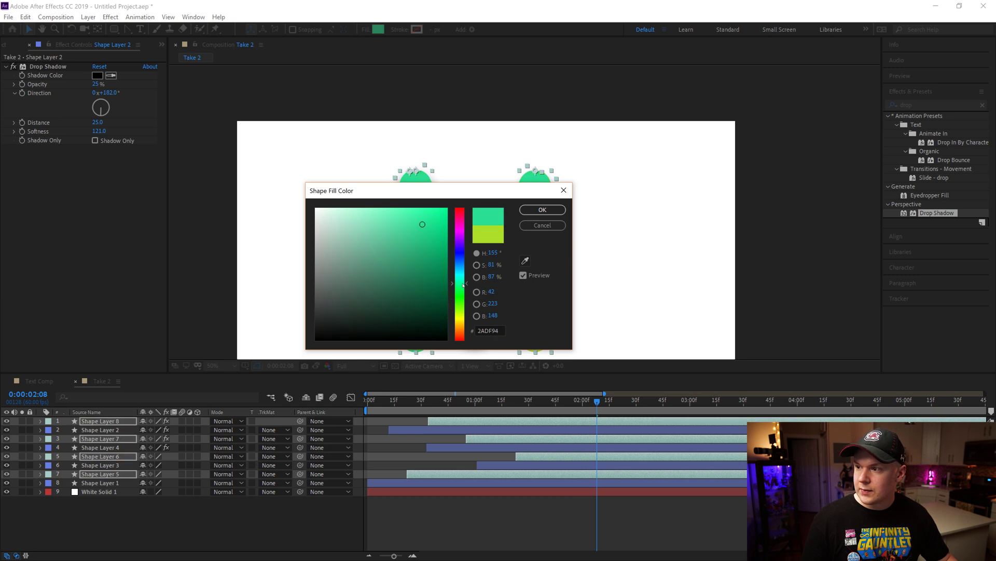
click(542, 210)
mouse_move(410, 401)
mouse_down()
mouse_move(380, 409)
mouse_move(645, 388)
mouse_up()
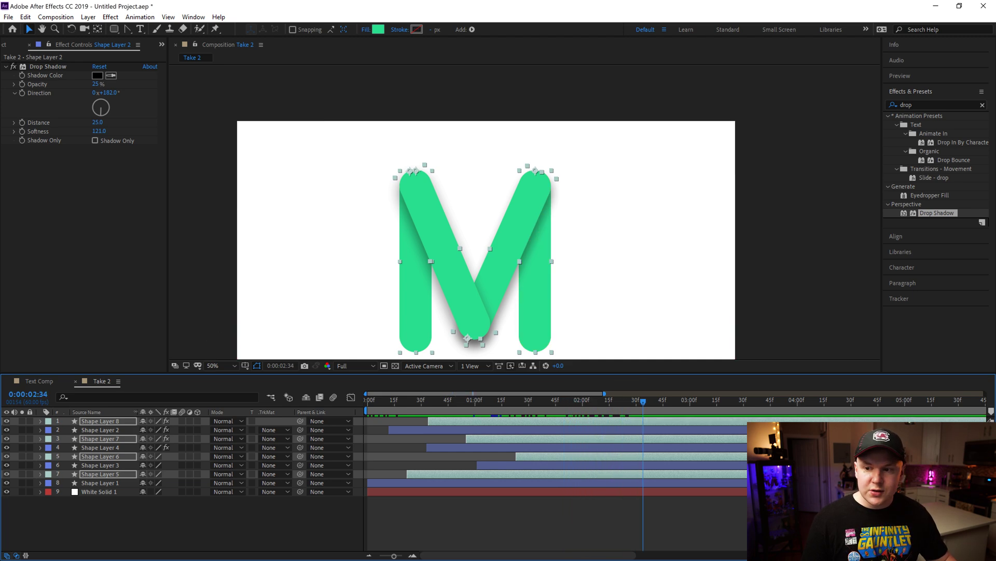
Duplicate the four Aqua-labelled bar layers and shift the copies about 26 frames later in the timeline.
ctrl+click(102, 422)
ctrl+click(108, 439)
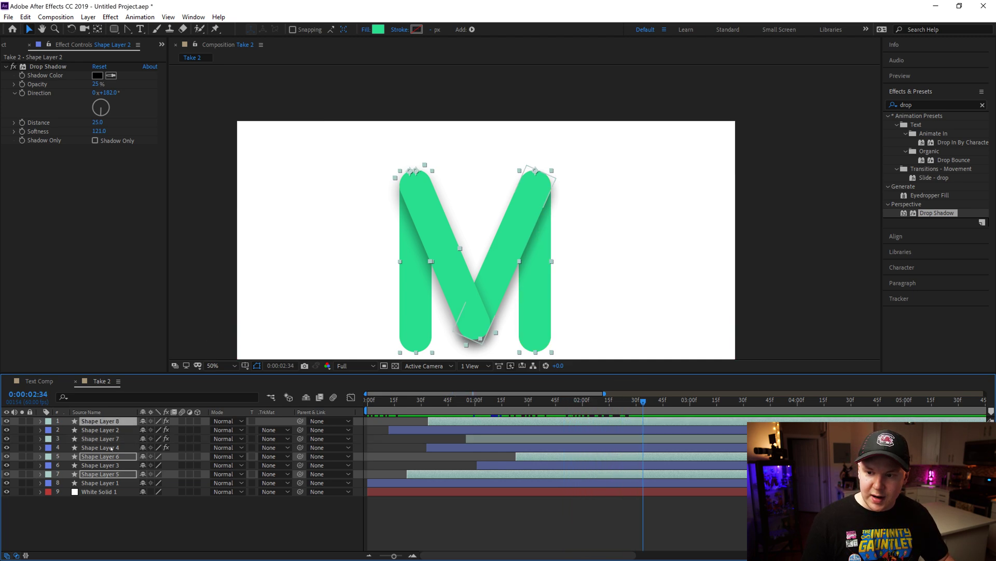
ctrl+click(105, 439)
ctrl+click(109, 456)
ctrl+click(109, 456)
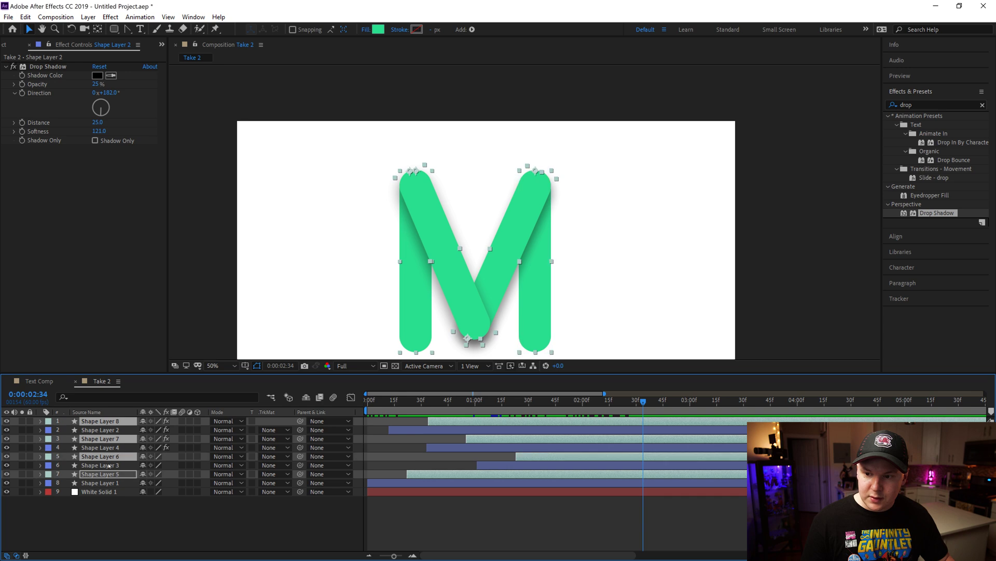
ctrl+click(111, 474)
ctrl+click(111, 473)
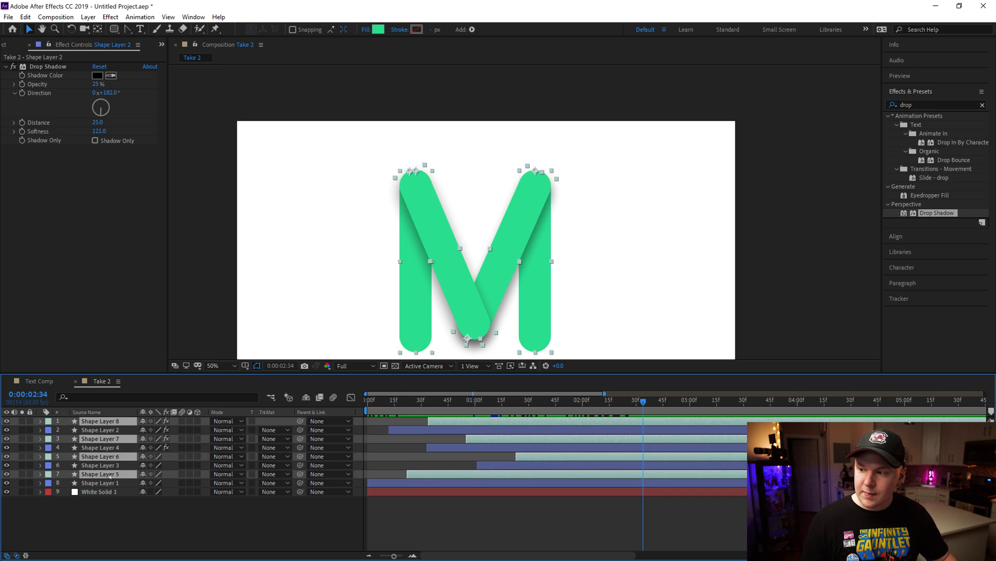
key(ctrl+d)
drag(449, 421, 495, 429)
Give the newest four copies a Peach label and fill them with blue 2A72DF.
click(48, 421)
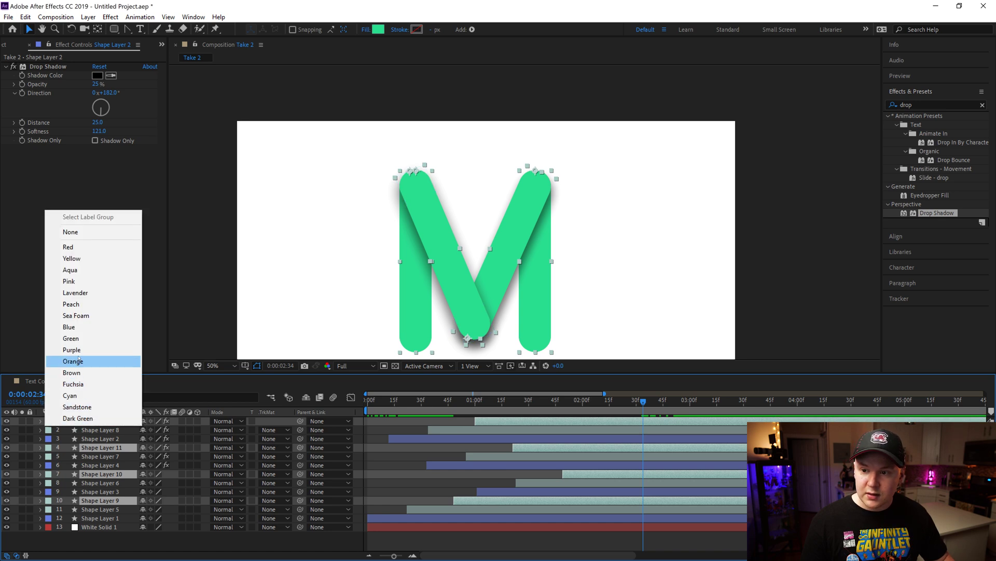
click(78, 304)
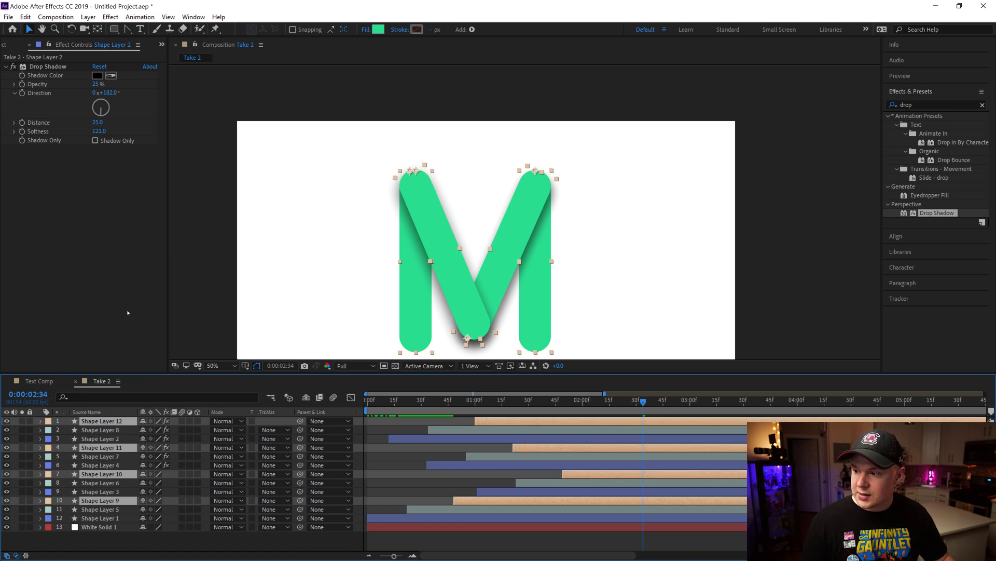
click(378, 29)
drag(458, 288, 468, 262)
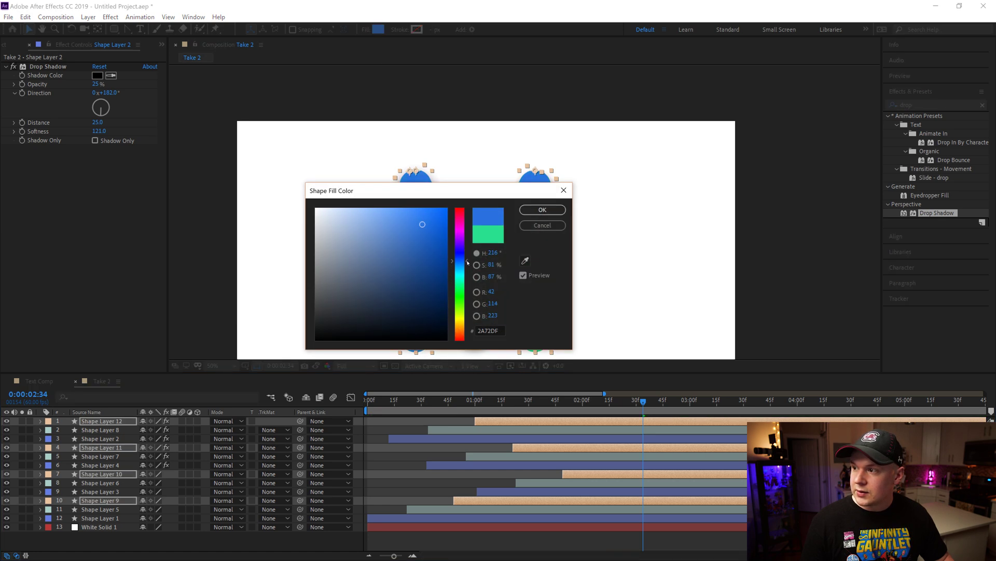
click(530, 210)
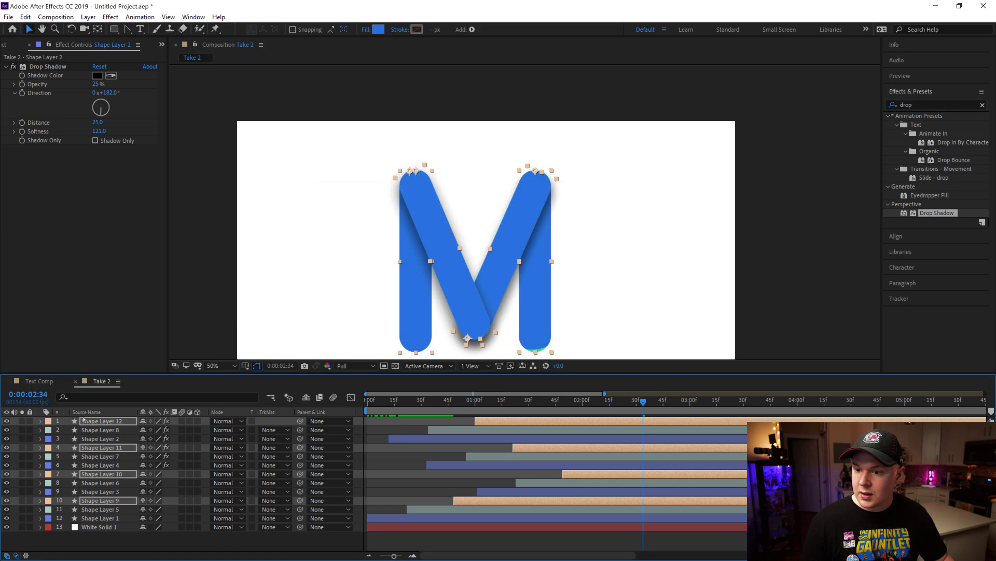
Duplicate the four Peach-labelled bar layers and shift the copies about 24 frames later in the timeline.
shift+click(110, 447)
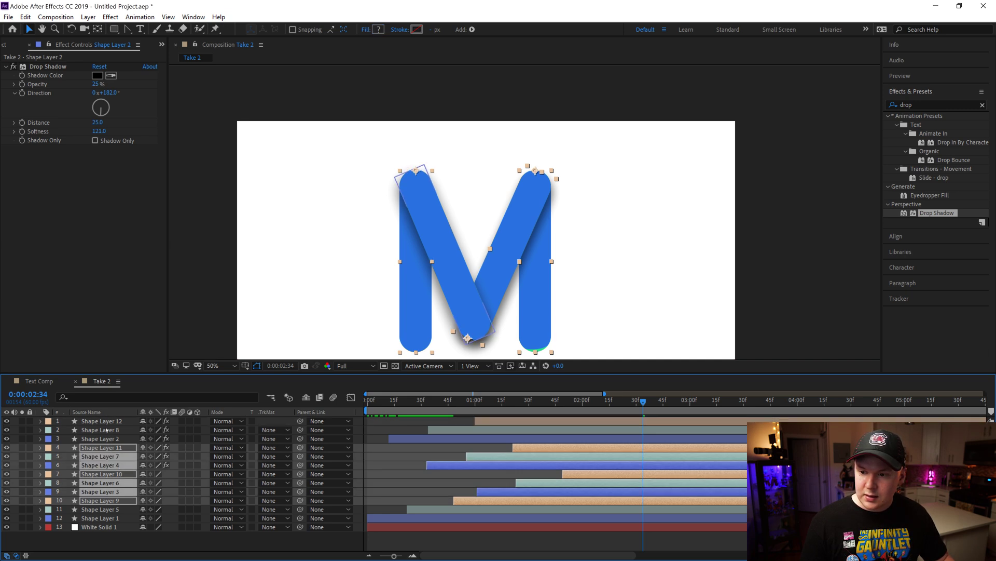
click(102, 420)
ctrl+click(93, 447)
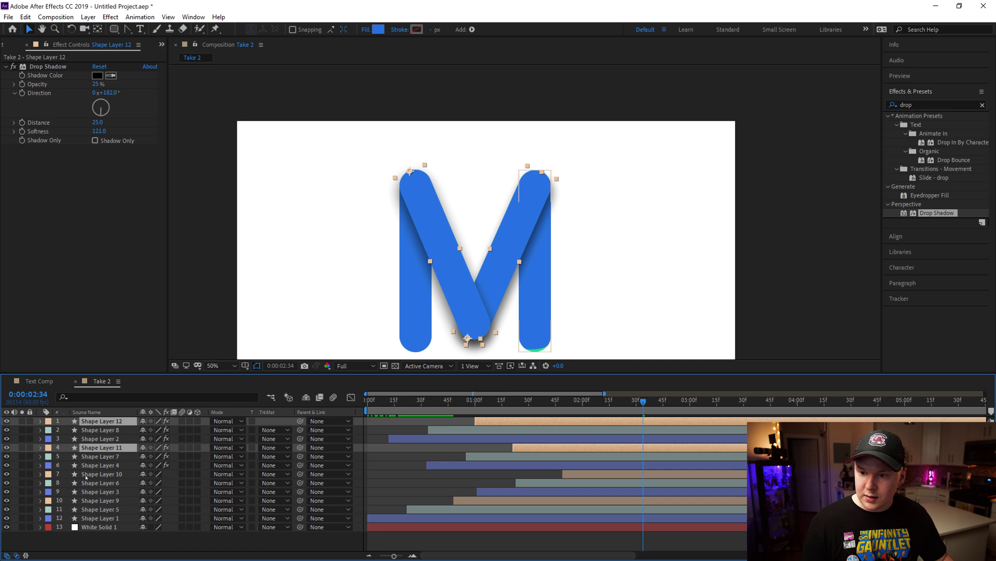
ctrl+click(99, 474)
ctrl+click(97, 500)
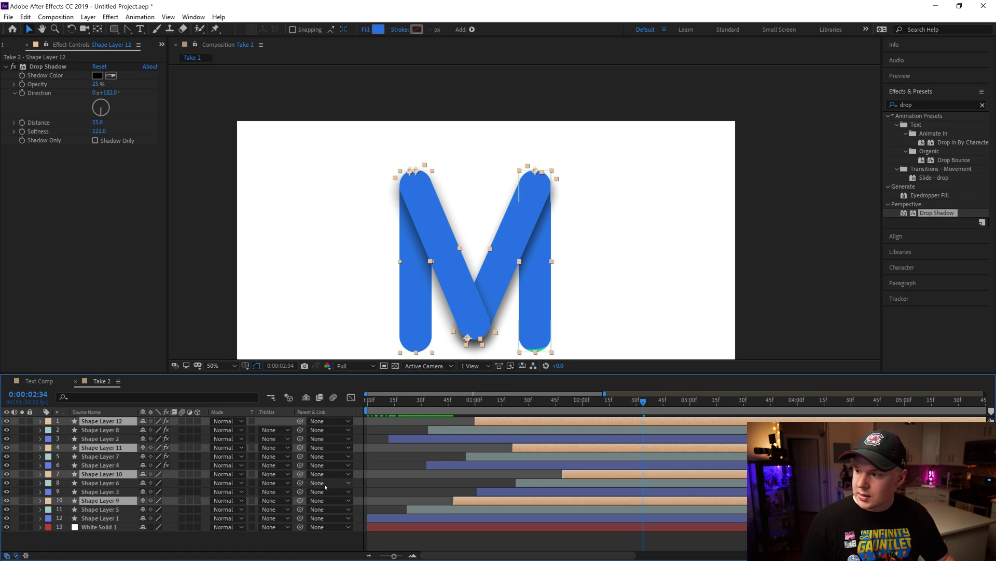
key(ctrl+d)
drag(539, 457, 583, 457)
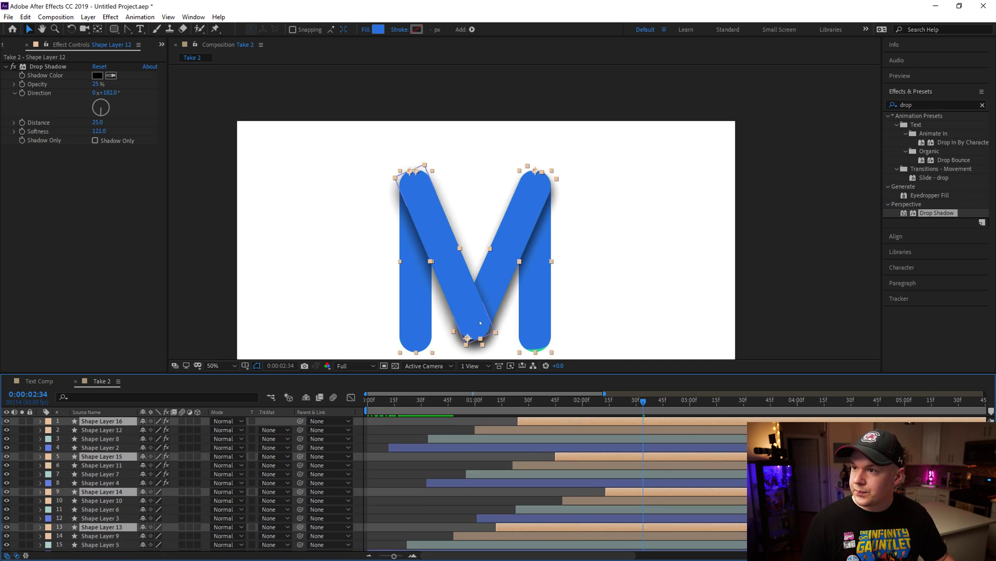
Fill the newest four bar copies with purple 902ADF and give them a Dark Green label.
click(379, 29)
drag(458, 266, 473, 240)
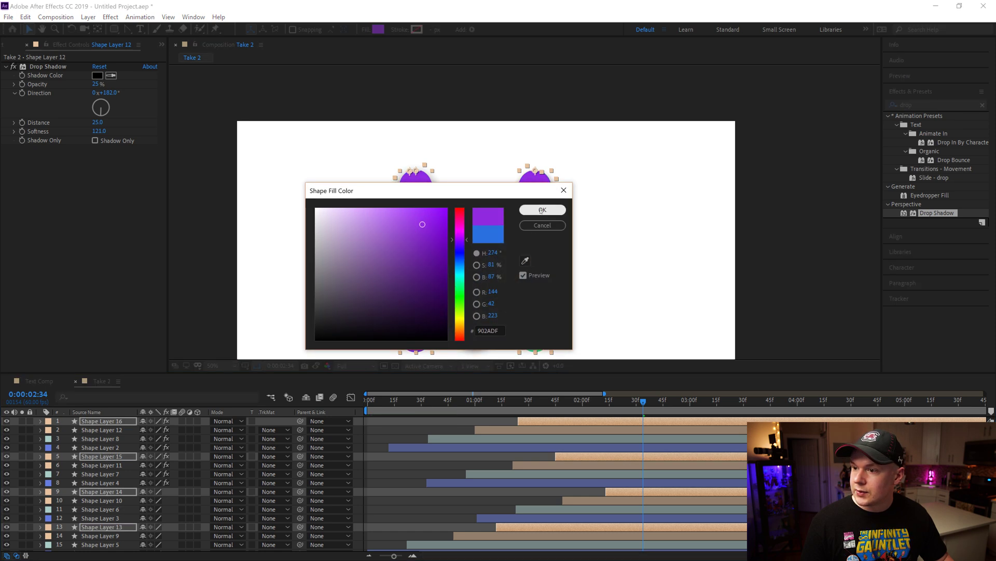
click(542, 209)
click(49, 422)
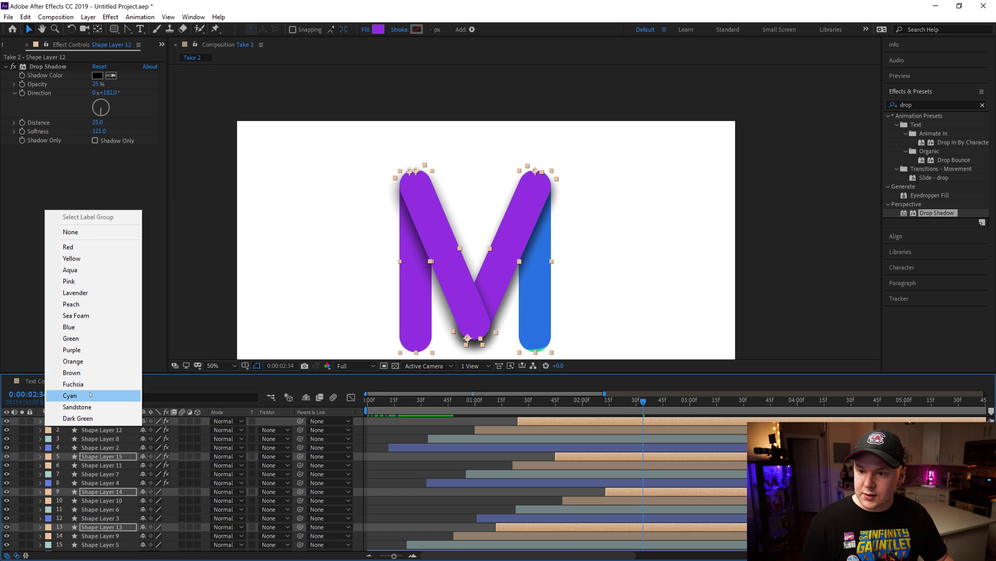
click(73, 407)
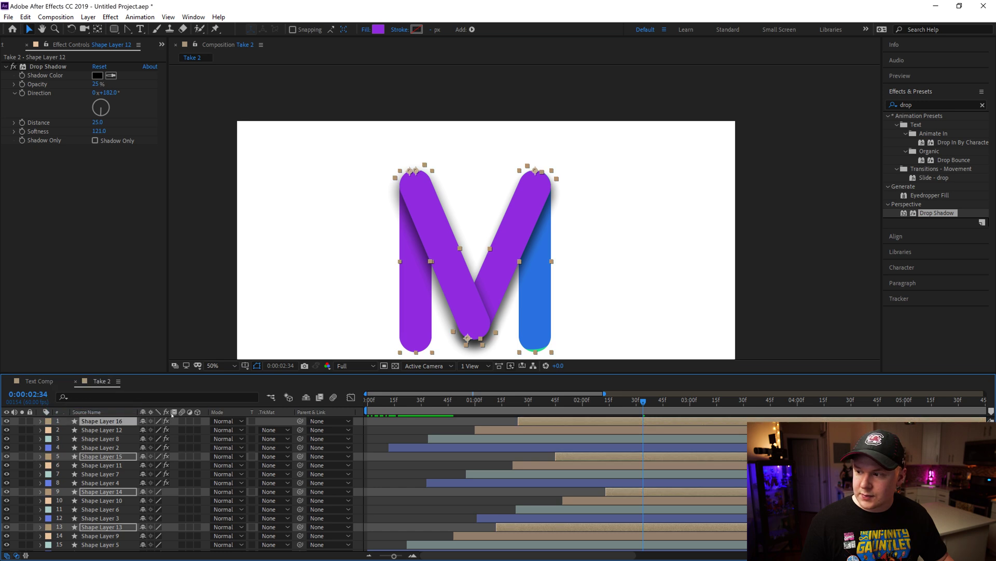
click(49, 423)
click(73, 415)
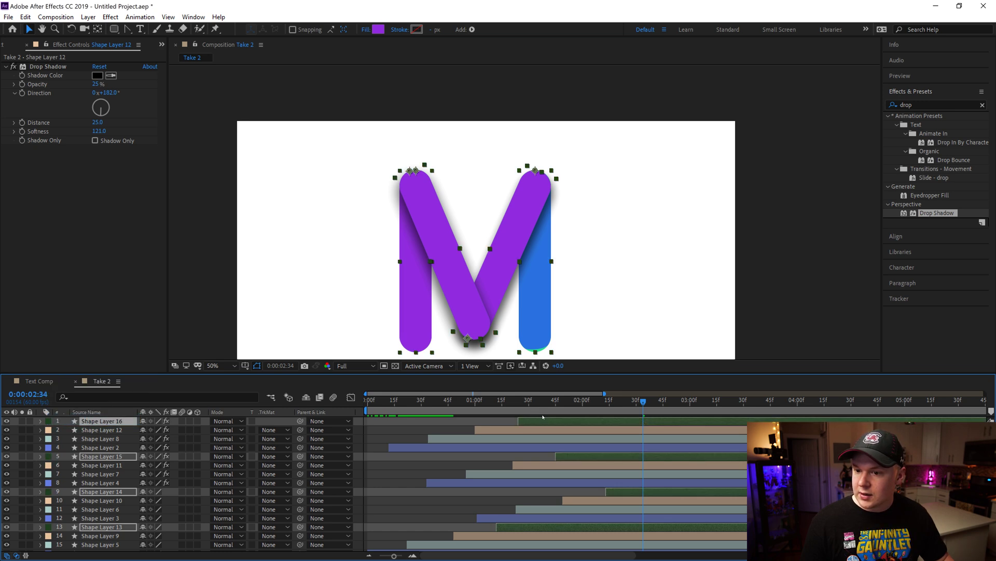
Duplicate the four purple bar layers, shift the copies about 23 frames later and fill them with dark red C0132F.
key(ctrl+d)
drag(561, 422, 601, 422)
click(378, 29)
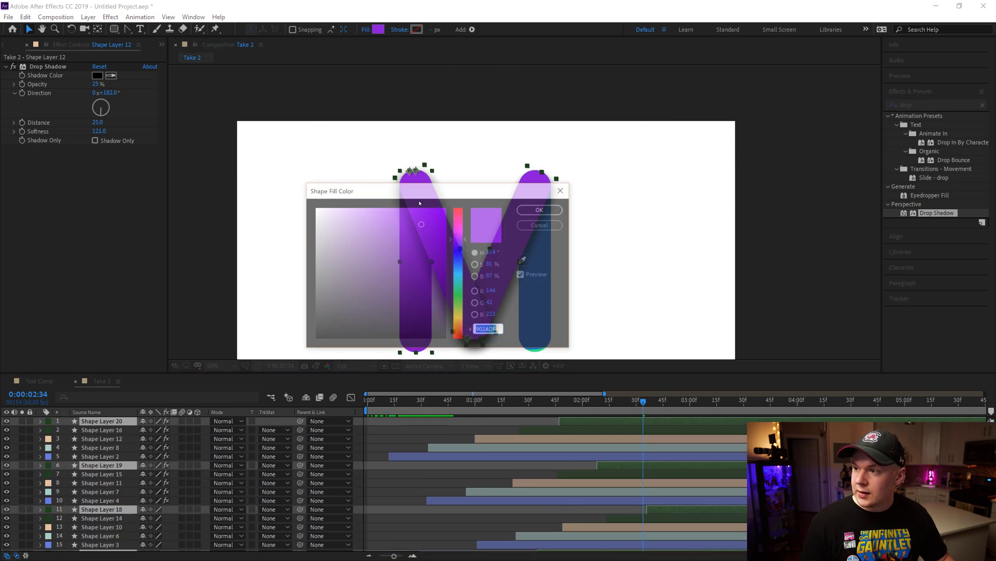
mouse_move(469, 239)
mouse_down()
mouse_move(470, 219)
mouse_move(428, 240)
mouse_up()
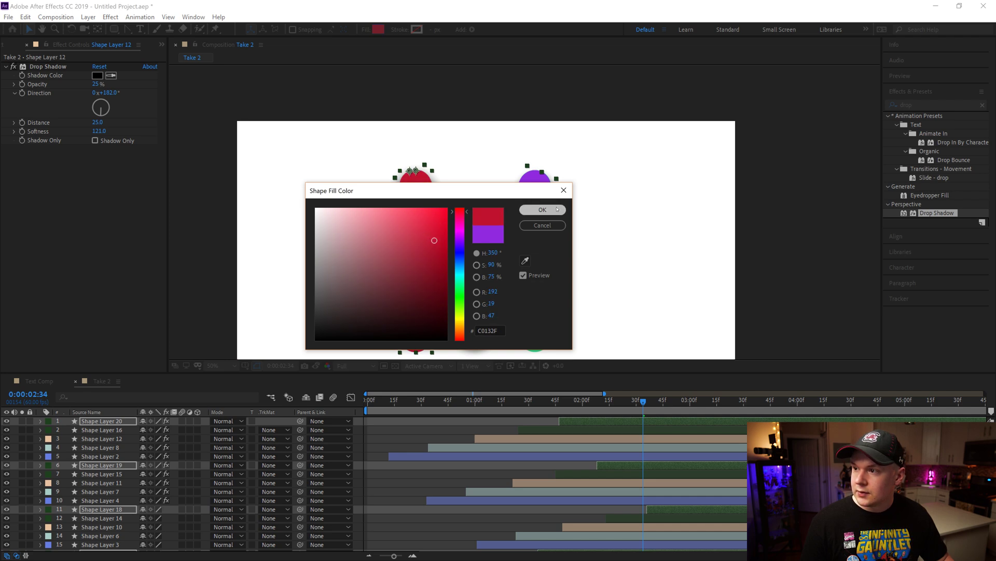
click(543, 209)
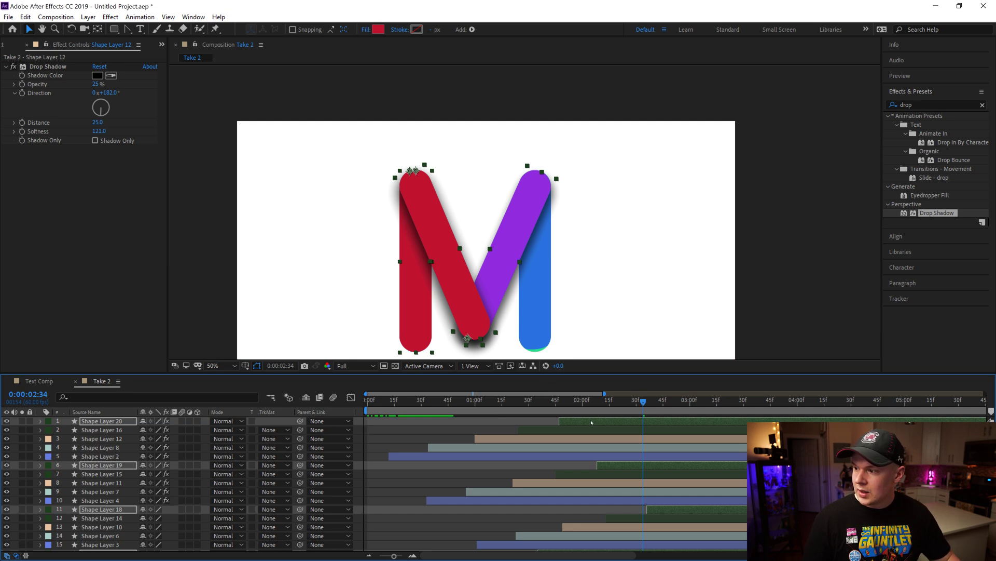
Give the four newest dark red bar copies a Red label.
click(48, 423)
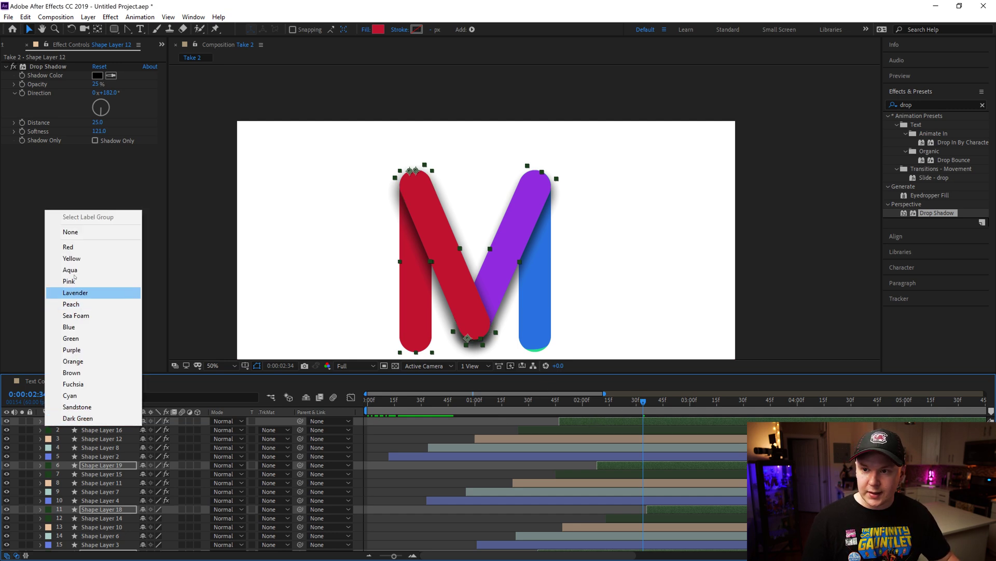
click(67, 247)
drag(580, 402, 509, 403)
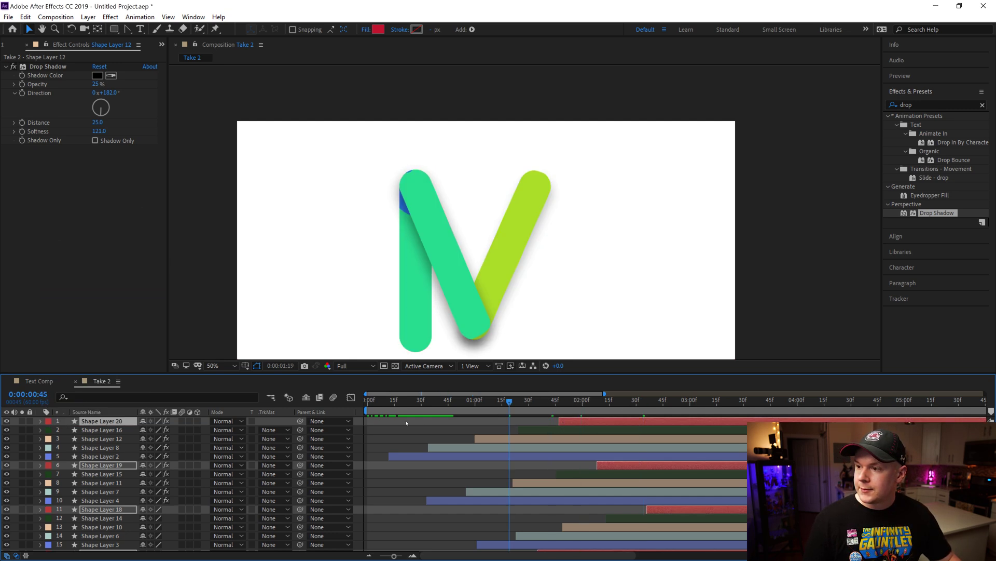
Shorten the work area of Take 2 to end at about 5.7 seconds and preview the staggered reveal.
key(Home)
drag(393, 556, 389, 556)
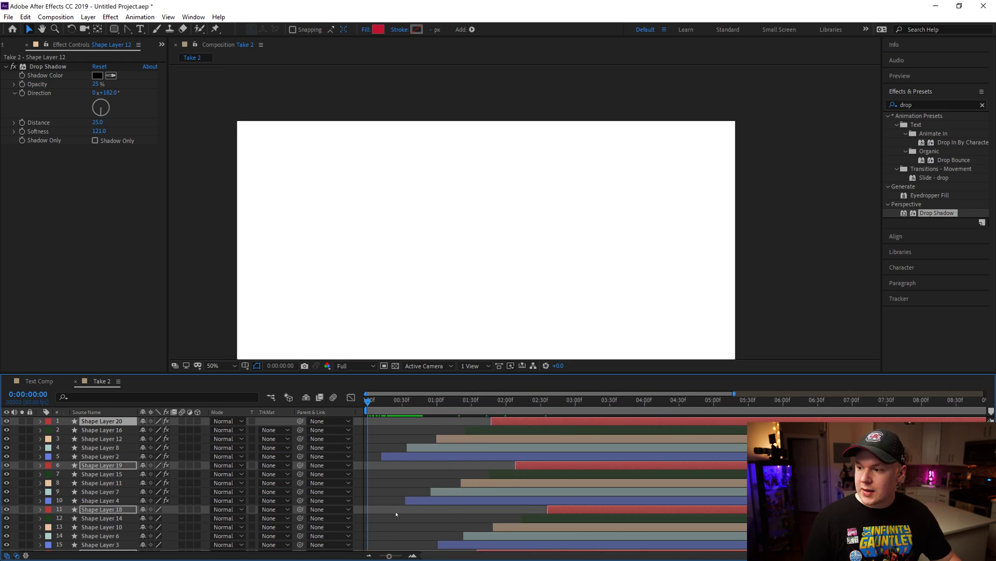
drag(446, 402, 868, 404)
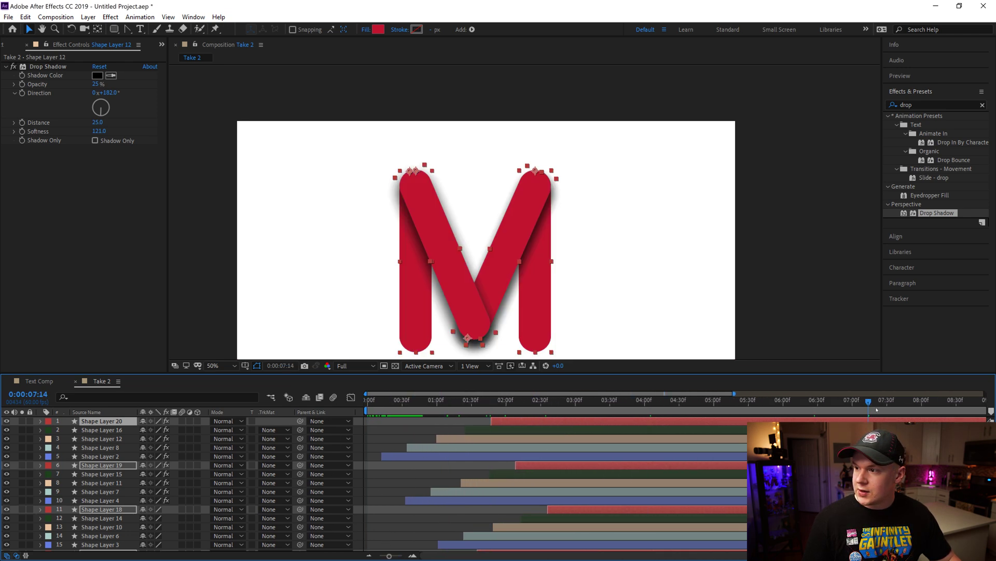
drag(615, 440, 669, 442)
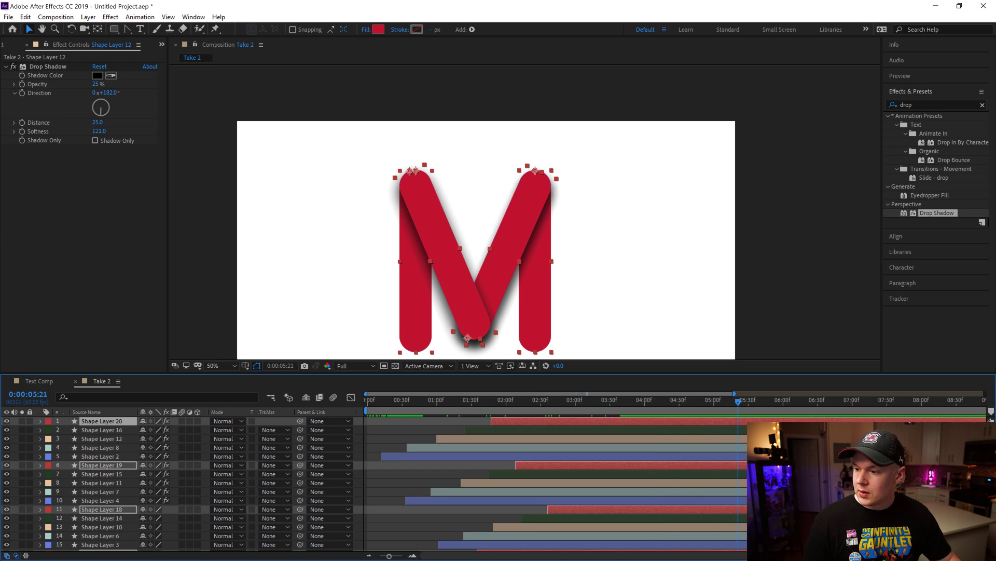
drag(385, 557, 377, 557)
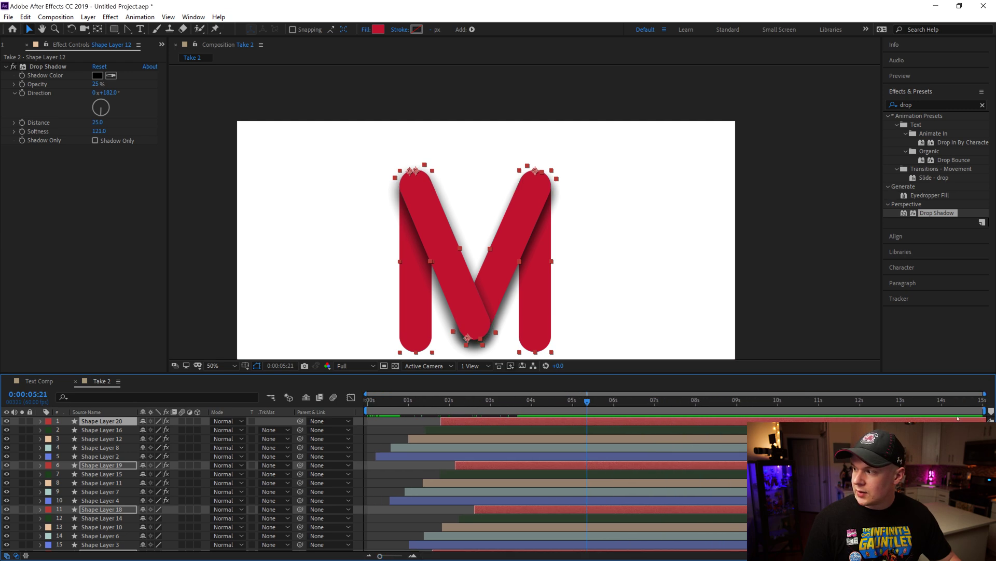
drag(986, 410, 592, 410)
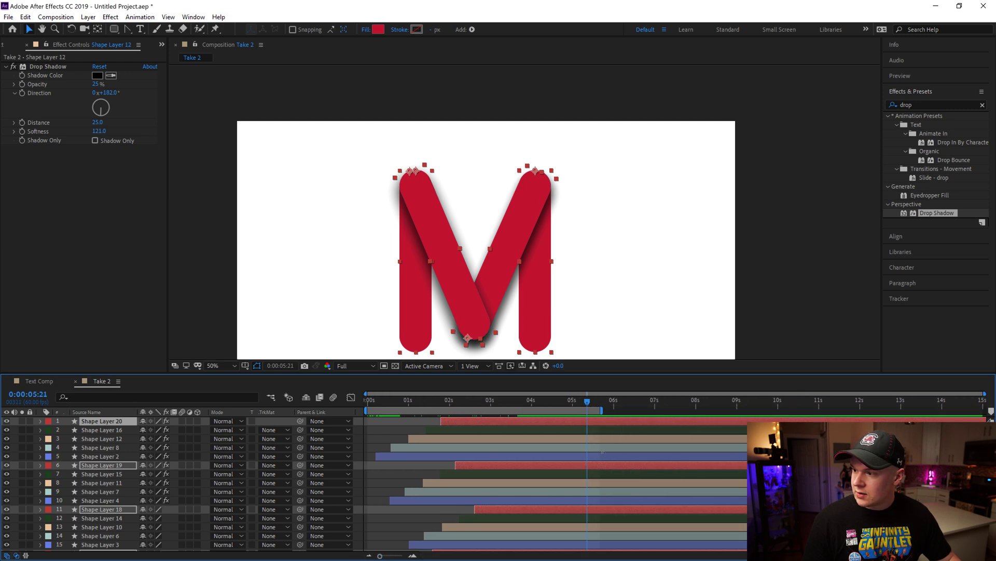
key(space)
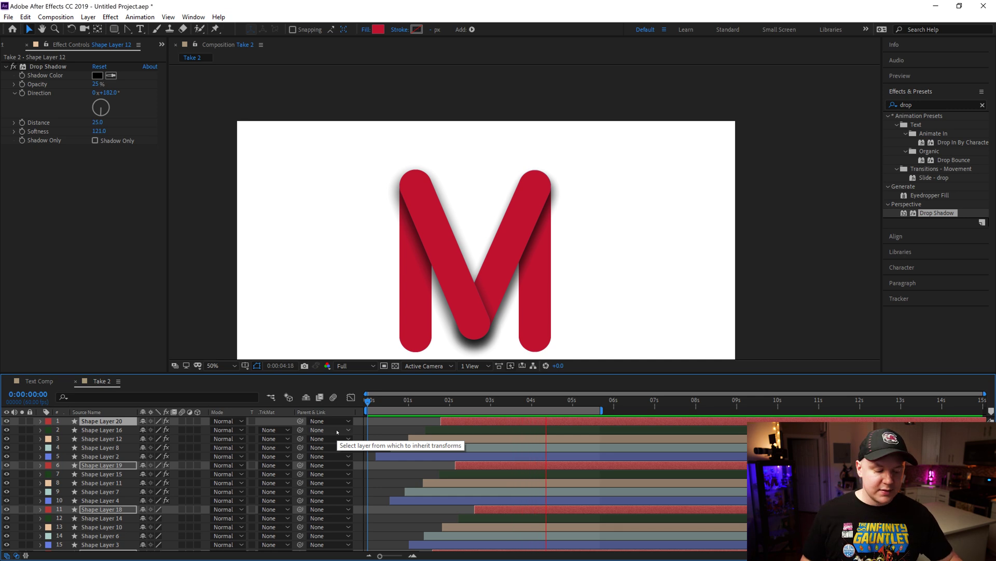
key(space)
Adjust the timeline offsets between the recoloured bar copies and preview the stagger from the start.
scroll(338, 431, down, 3)
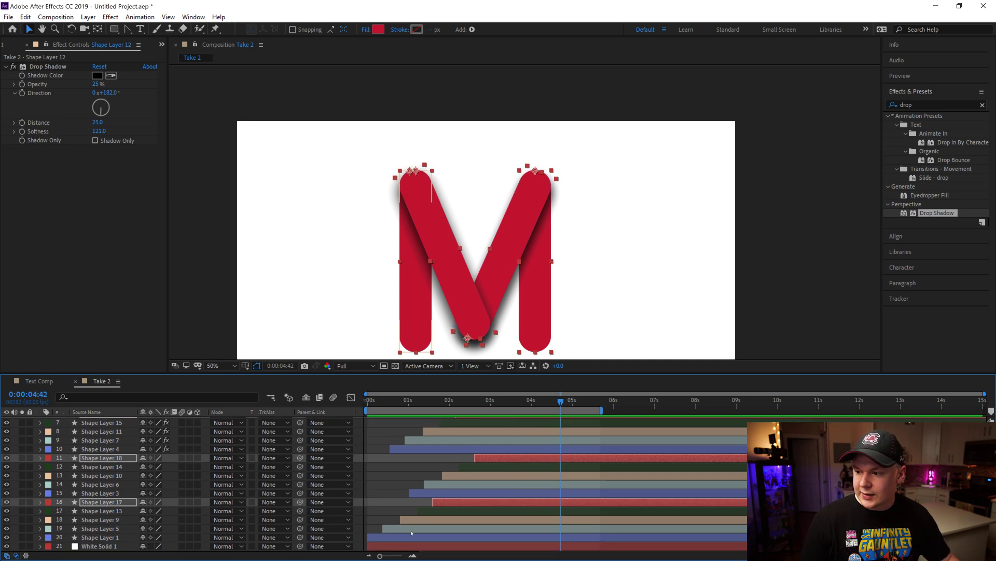
ctrl+click(103, 502)
click(412, 537)
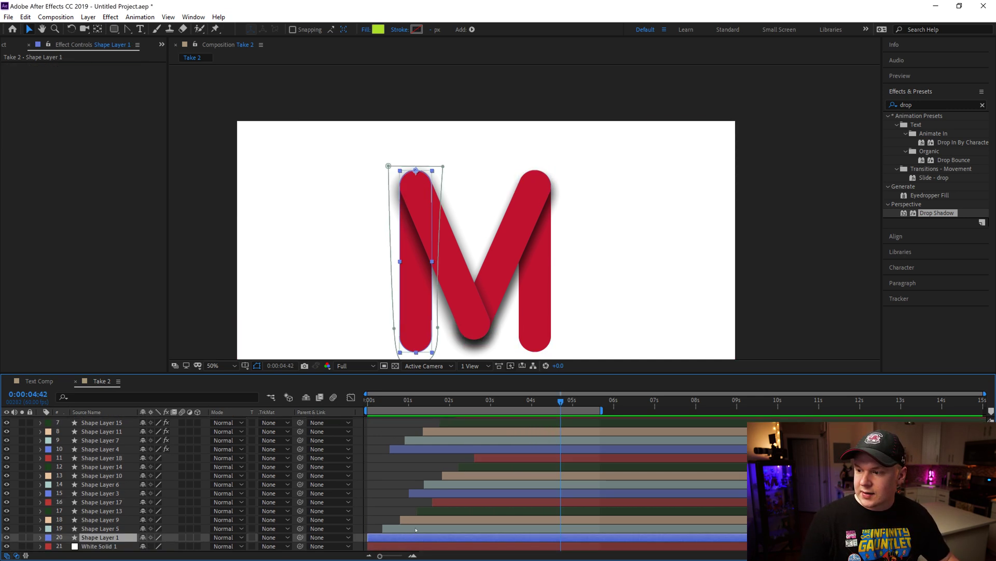
drag(507, 424, 486, 423)
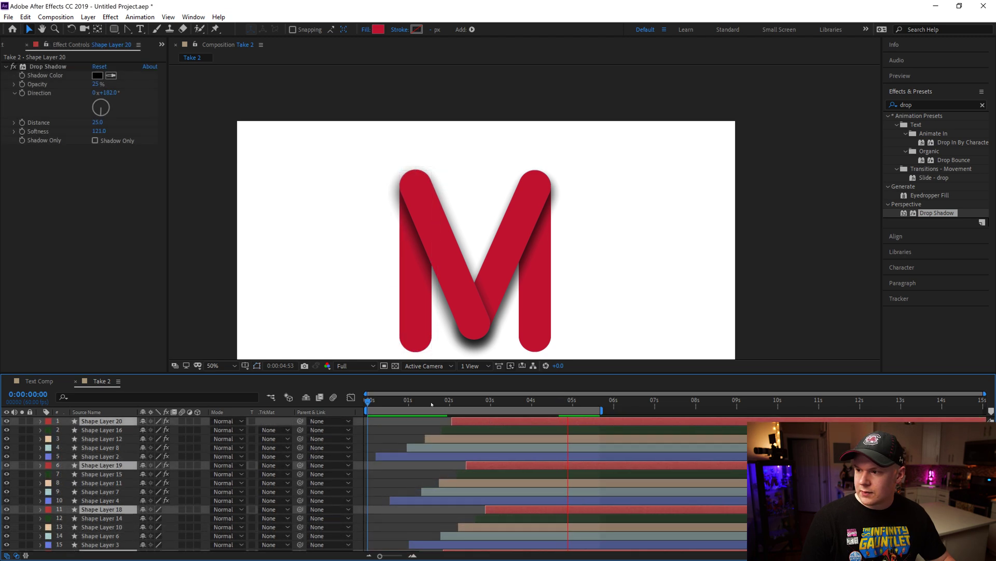
drag(405, 402, 348, 412)
key(space)
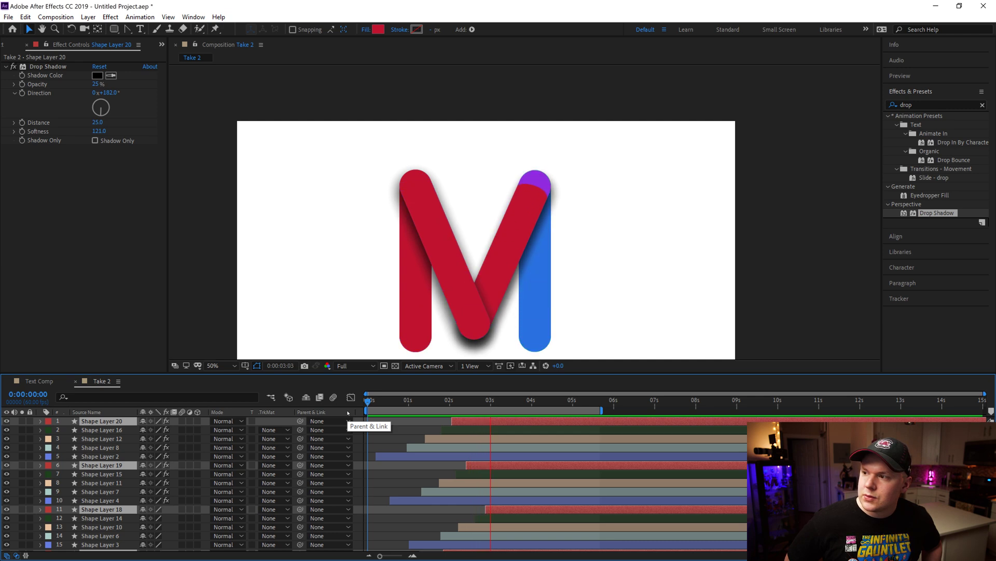
key(space)
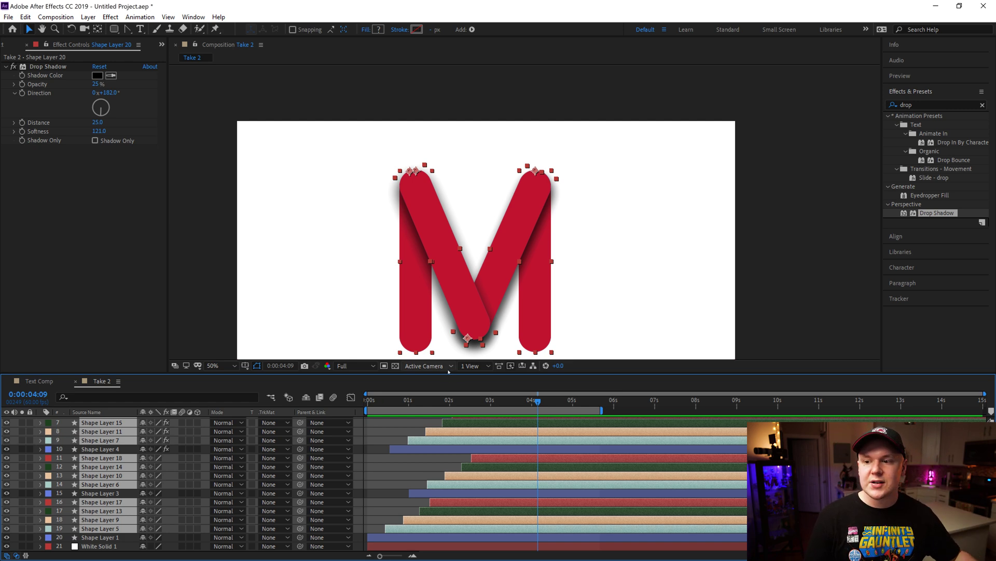
Pre-compose all the bar shape layers, leaving out the white solid, into a new composition named M.
scroll(90, 438, up, 2)
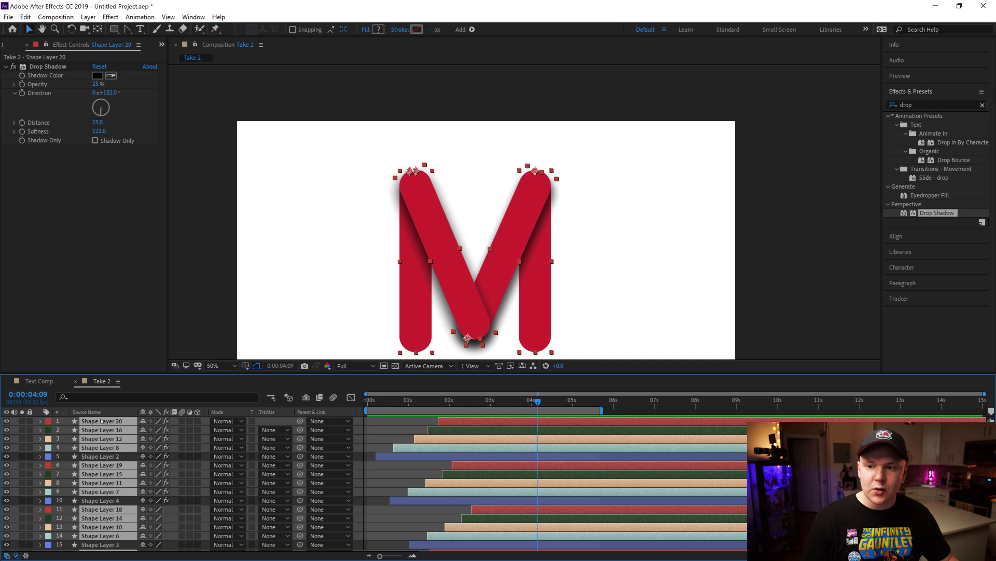
click(103, 464)
scroll(96, 524, down, 2)
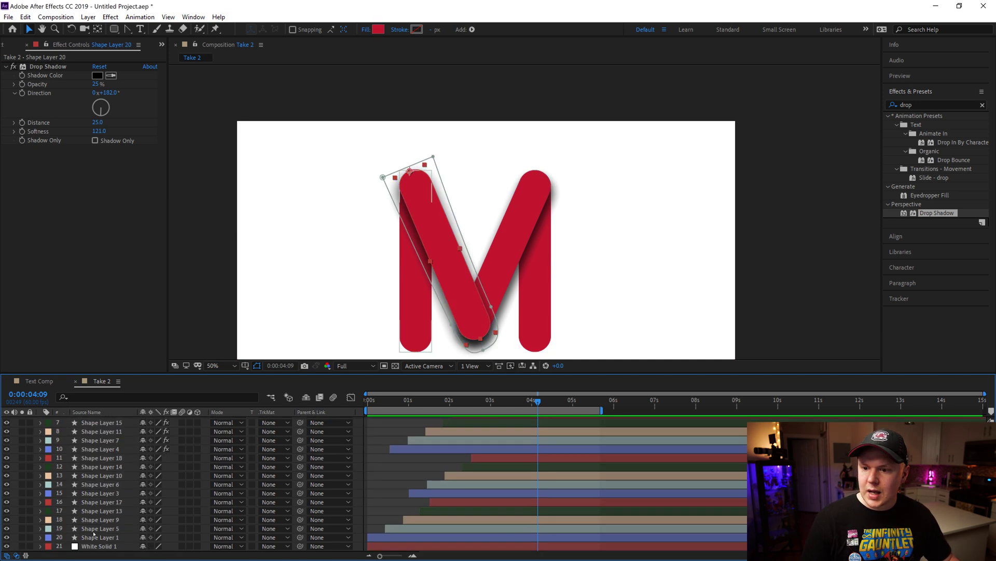
shift+click(94, 535)
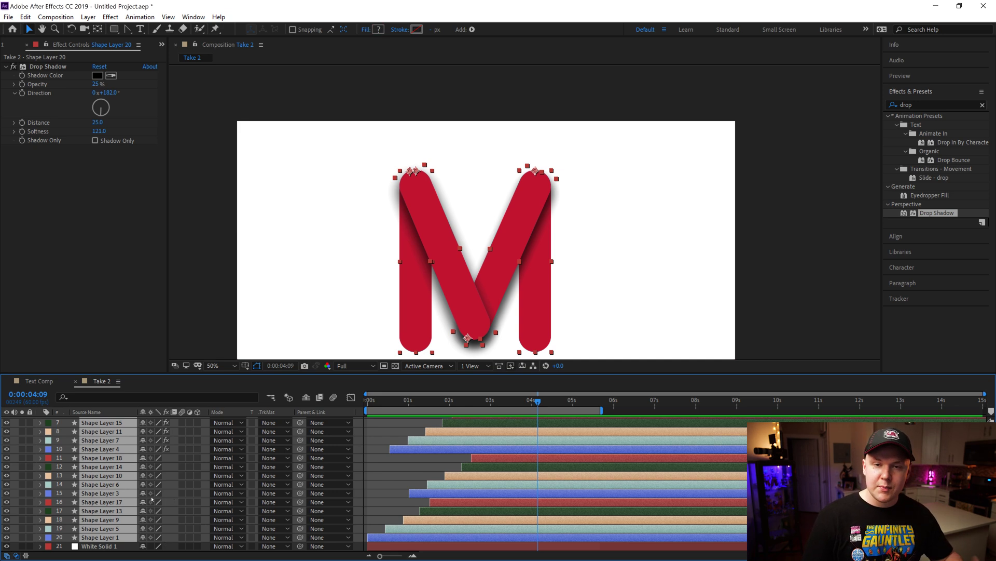
right_click(102, 481)
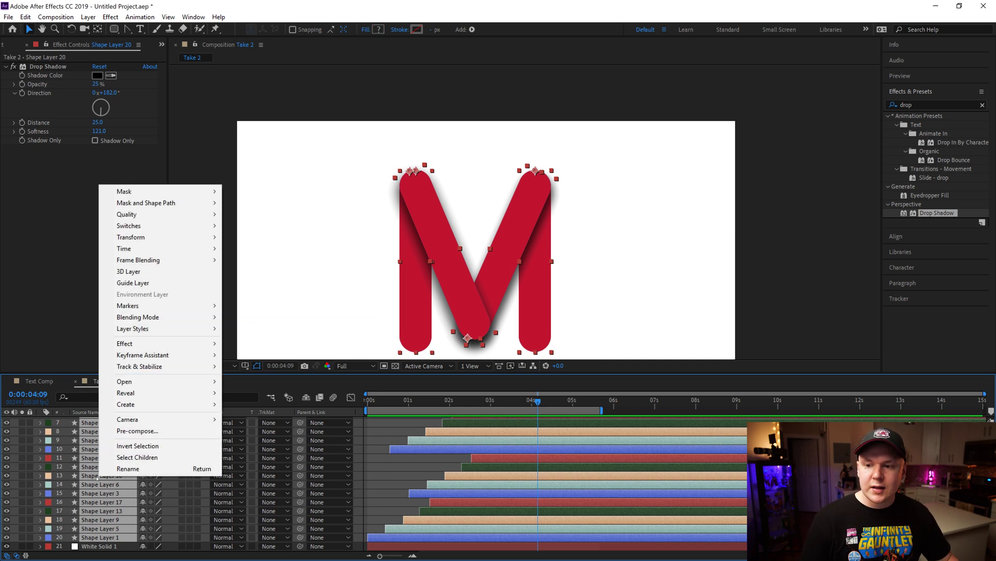
click(136, 430)
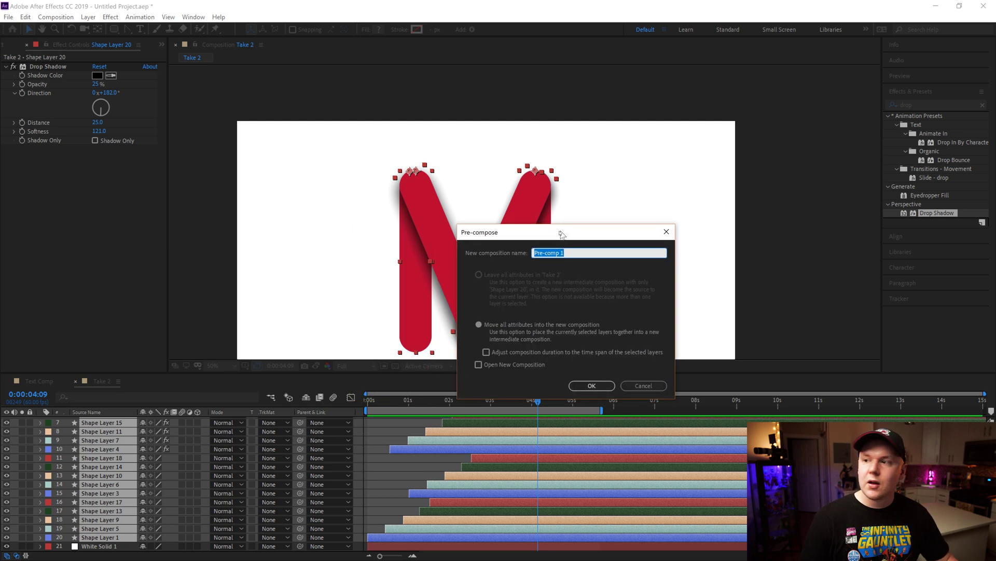
drag(562, 231, 415, 184)
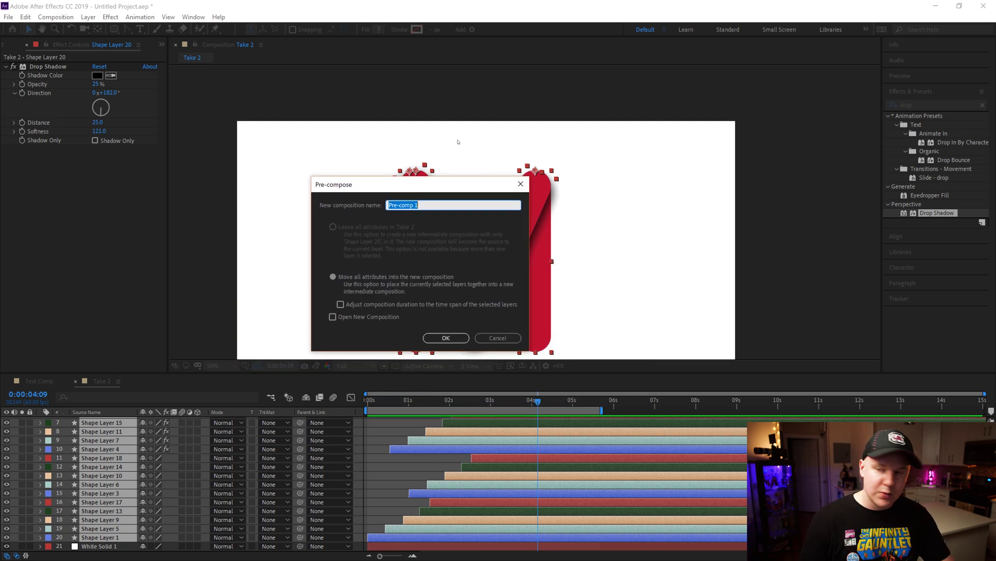
text(M)
key(Return)
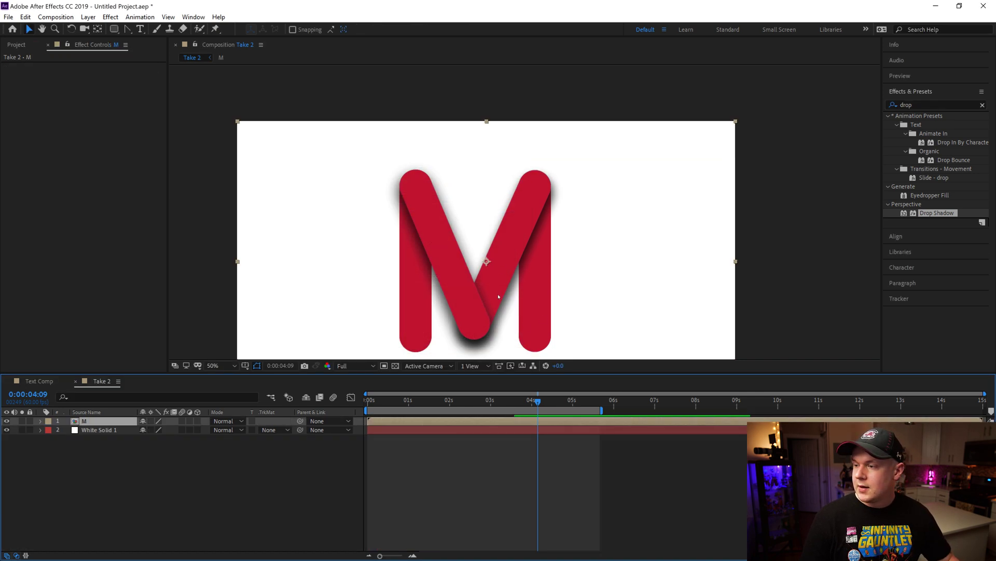
Nudge the M pre-comp slightly up and to the right within the white frame.
key(comma)
drag(471, 406, 555, 432)
drag(530, 254, 530, 253)
scroll(587, 300, up, 2)
key(period)
key(comma)
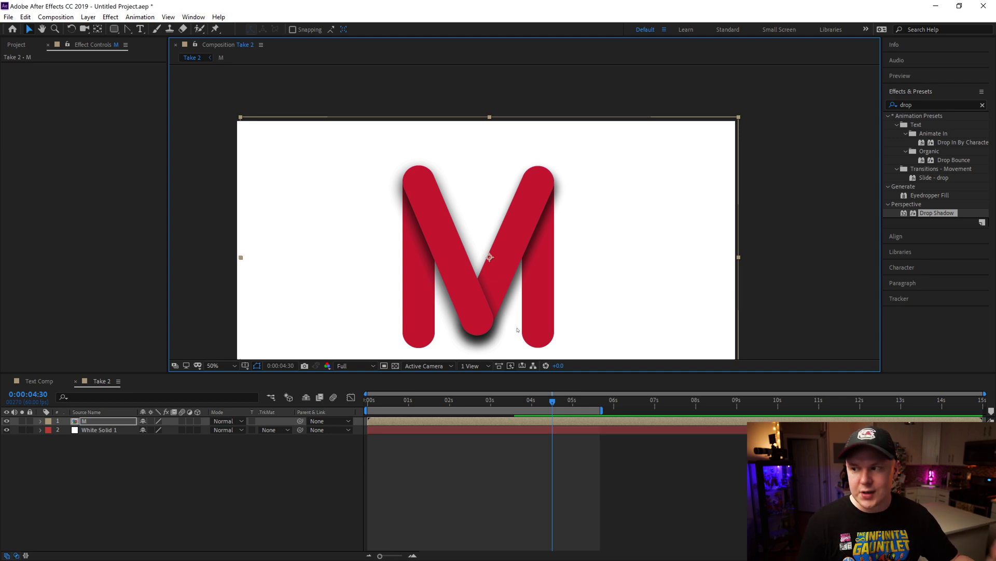
Open the M composition and set the Drop Shadow opacity of the purple bar on Shape Layer 16 to 10%.
click(97, 424)
double_click(99, 422)
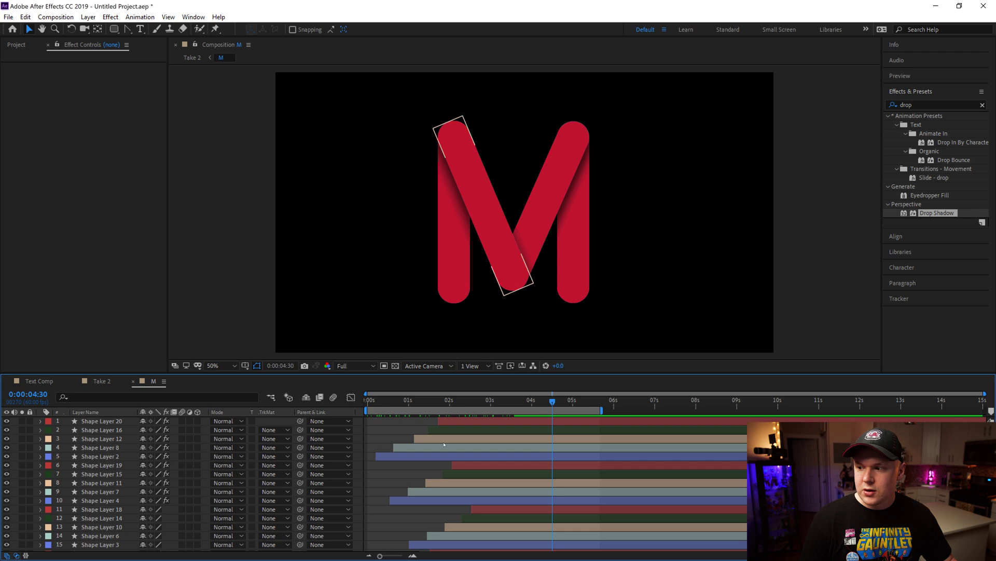
click(449, 430)
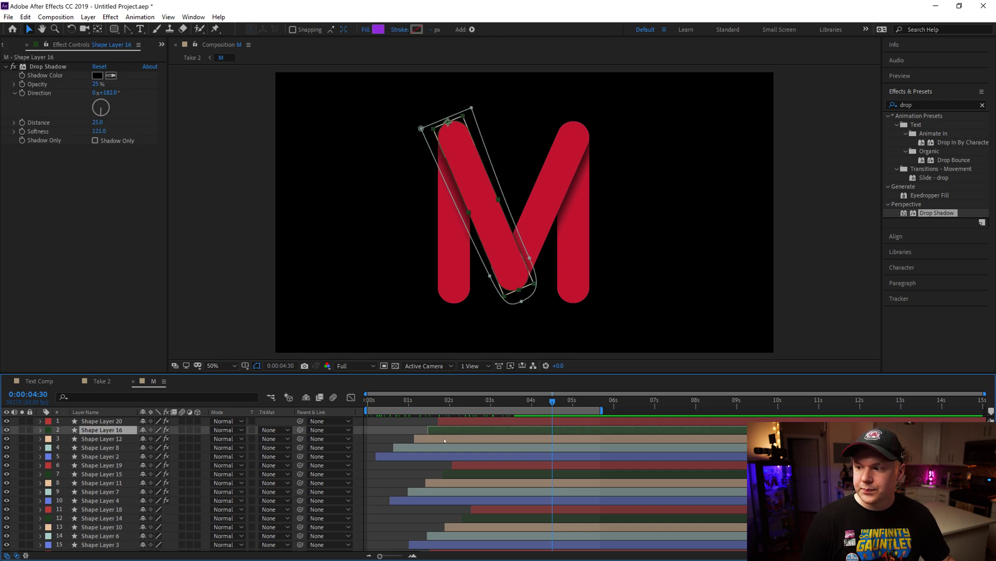
click(96, 85)
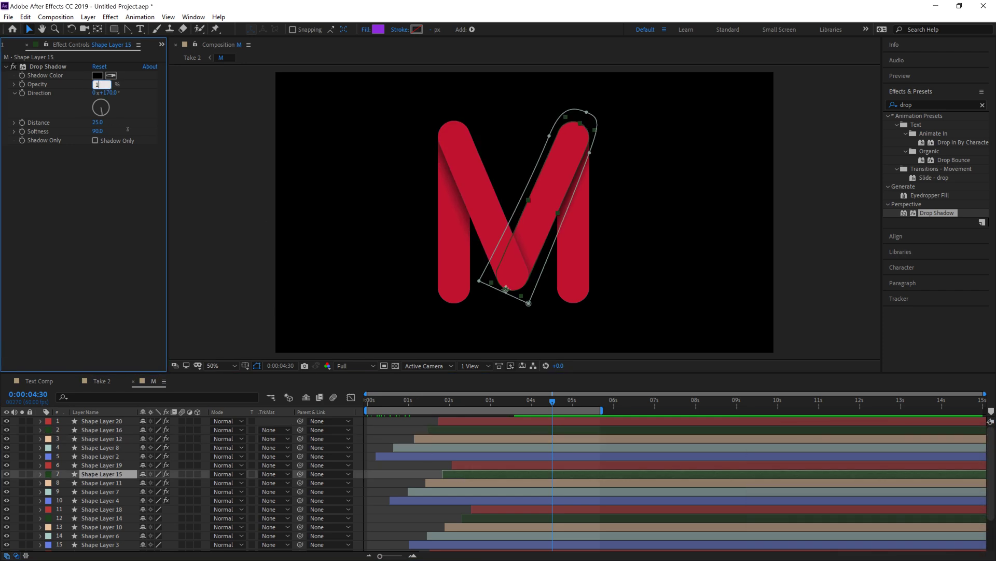
Go through the other bar layers carrying a Drop Shadow and lower their shadow opacity to 10%.
click(456, 483)
click(467, 517)
scroll(449, 516, down, 3)
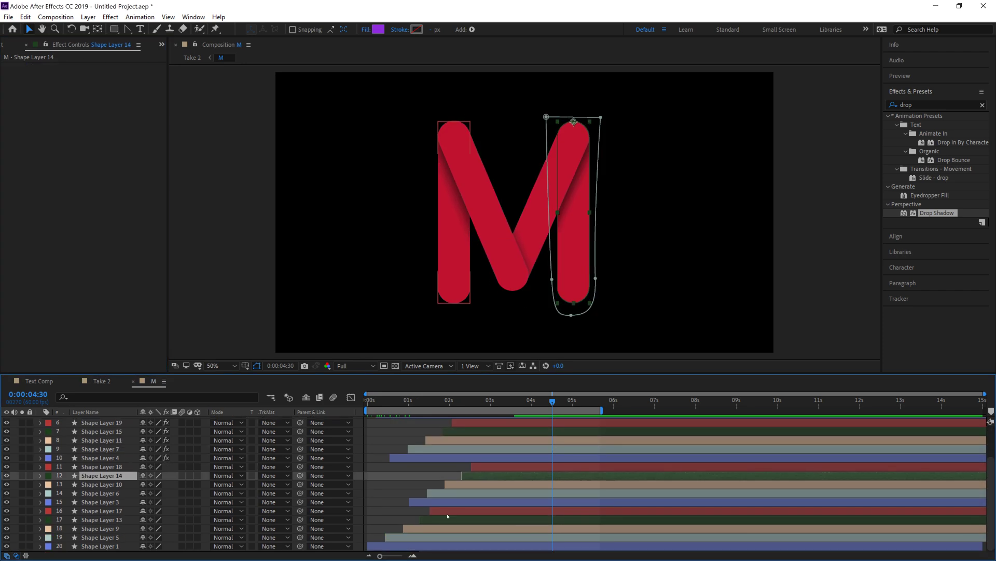
click(446, 517)
scroll(442, 446, up, 3)
click(442, 422)
click(97, 84)
text(10)
key(ctrl+Down)
key(ctrl+Down)
key(ctrl+Down)
key(ctrl+Down)
key(ctrl+Down)
key(ctrl+Down)
key(ctrl+Down)
key(ctrl+Down)
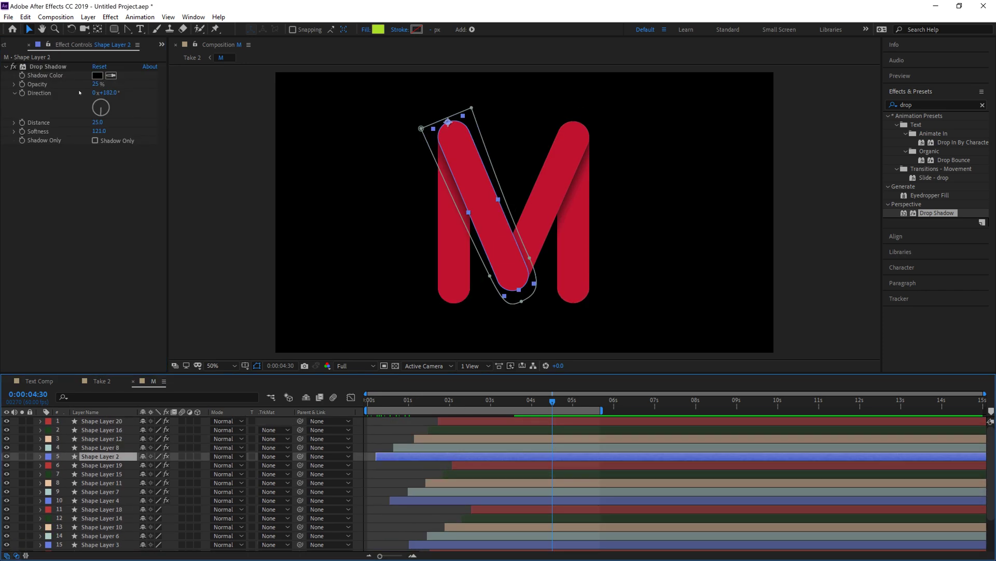
key(ctrl+Up)
key(ctrl+Up)
key(ctrl+Up)
key(ctrl+Up)
key(ctrl+Up)
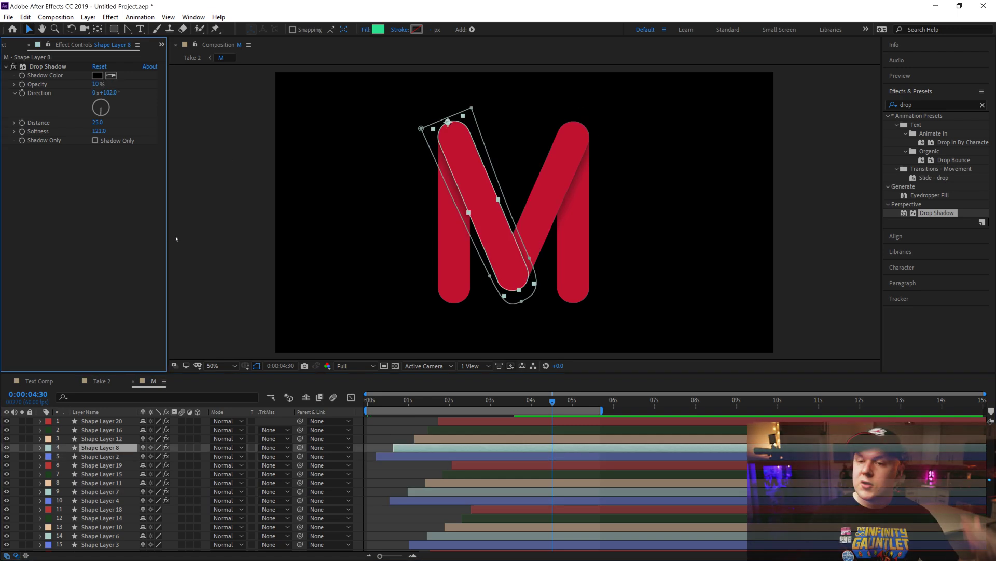
Return to the Take 2 composition and preview the animation with the lighter shadows from the start.
click(192, 57)
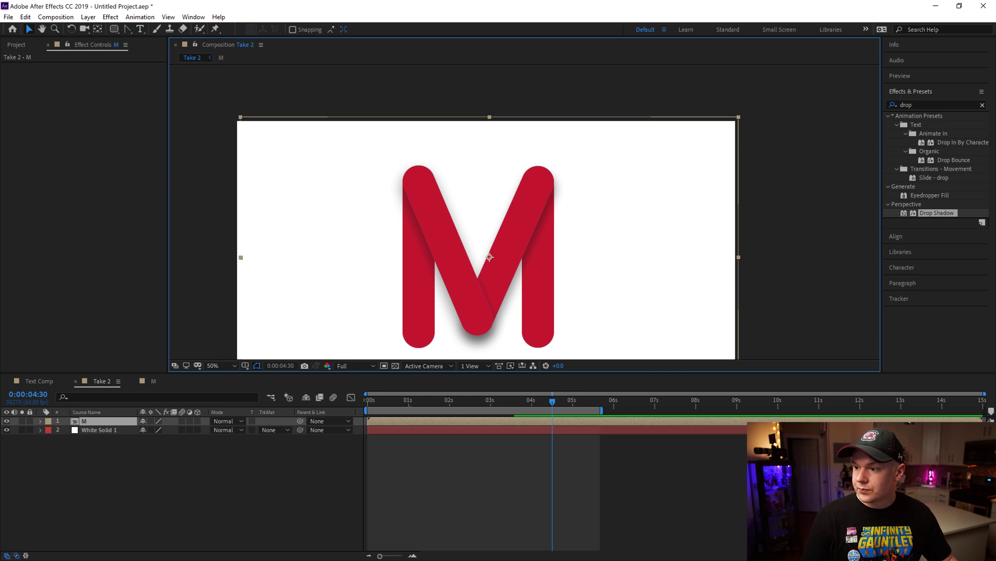
drag(405, 403, 366, 403)
key(space)
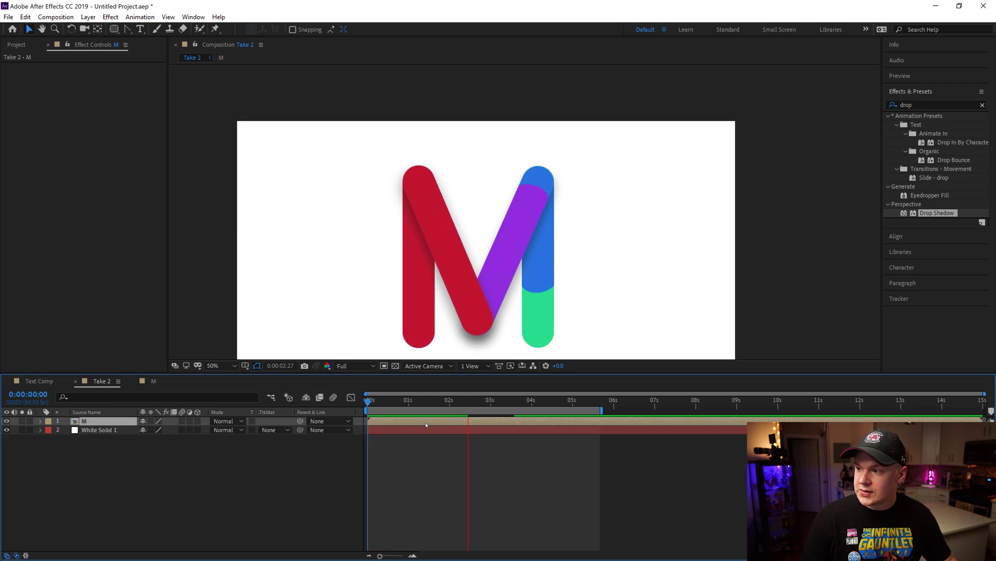
key(space)
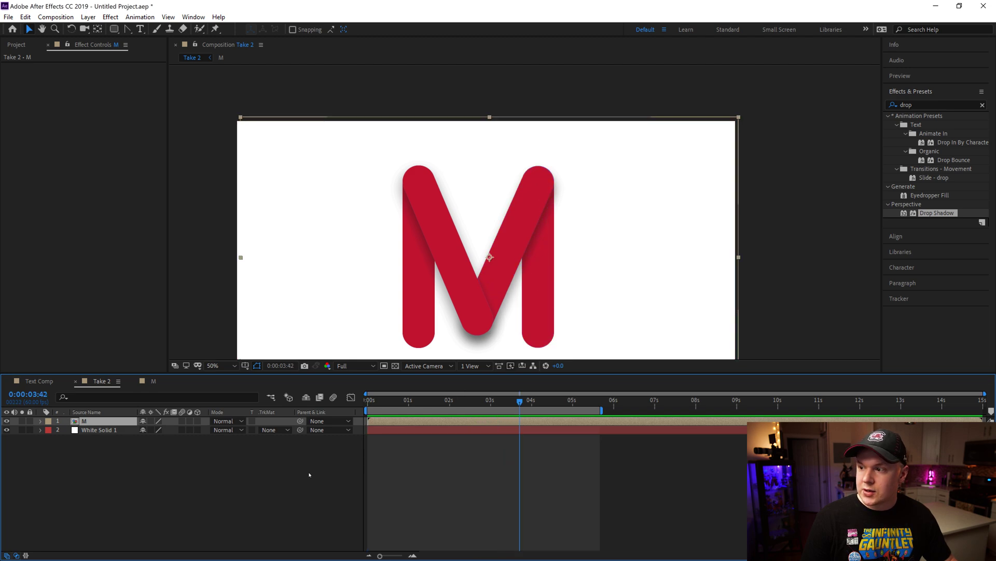
Find the CC Force Motion Blur effect and apply it to the M pre-comp layer.
click(911, 105)
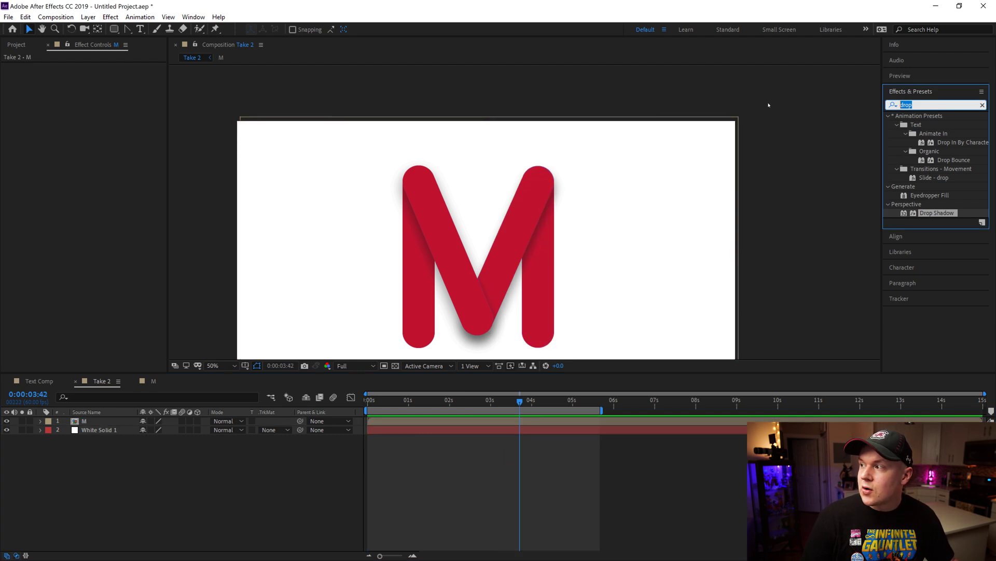
text(cc for)
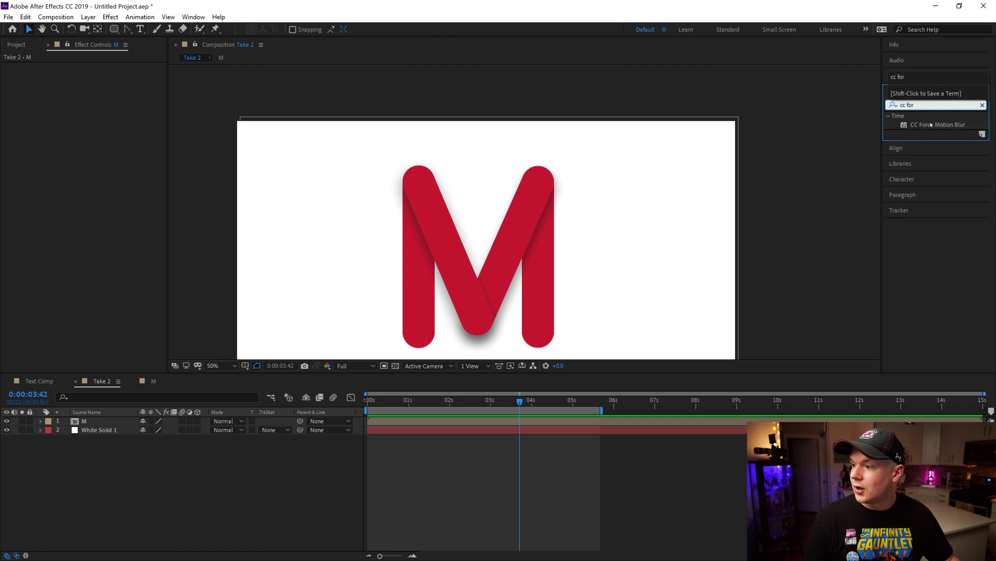
drag(932, 126, 124, 421)
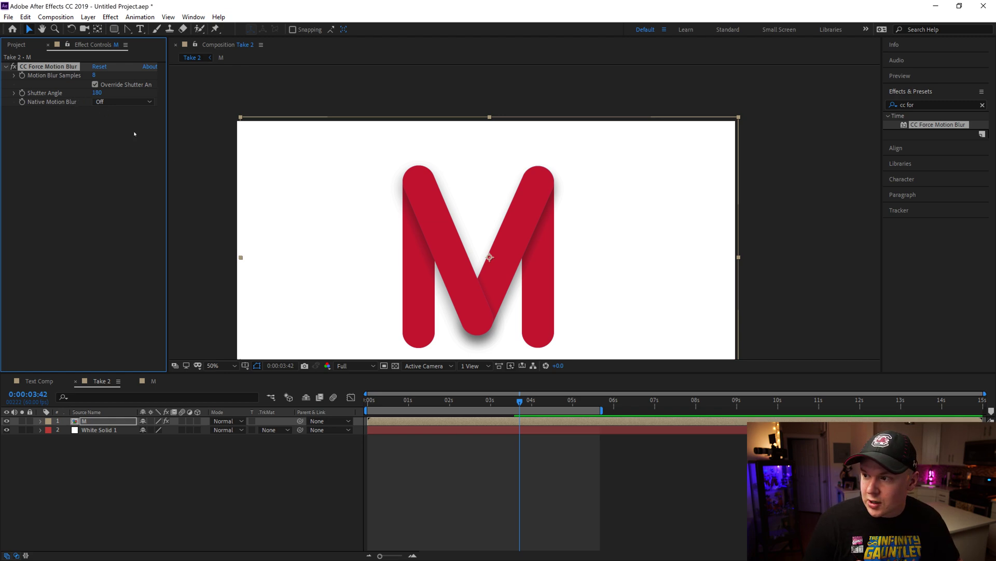
Set CC Force Motion Blur to a shutter angle of 360 and 16 motion blur samples, checking a mid-animation frame.
click(515, 404)
drag(469, 403, 439, 403)
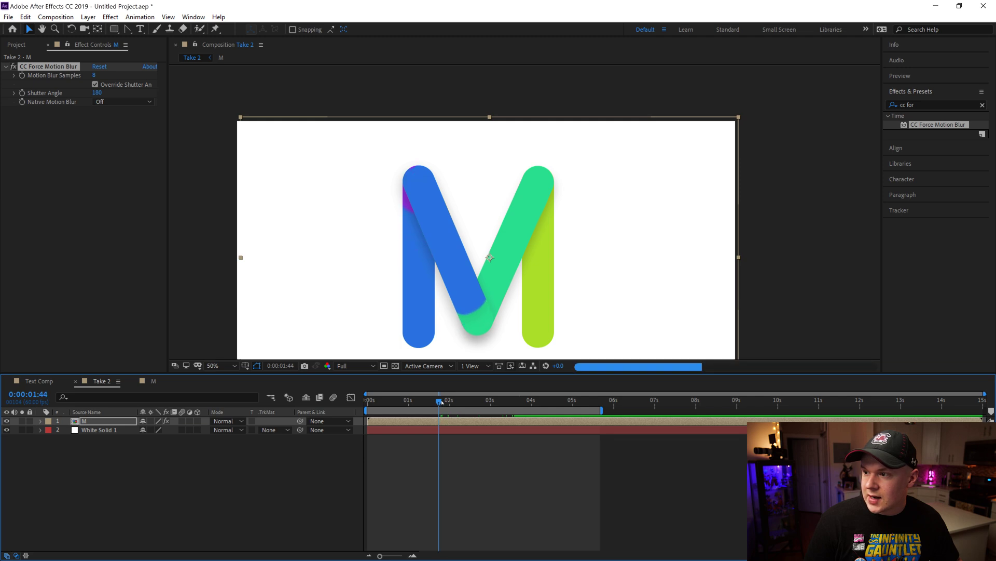
click(97, 93)
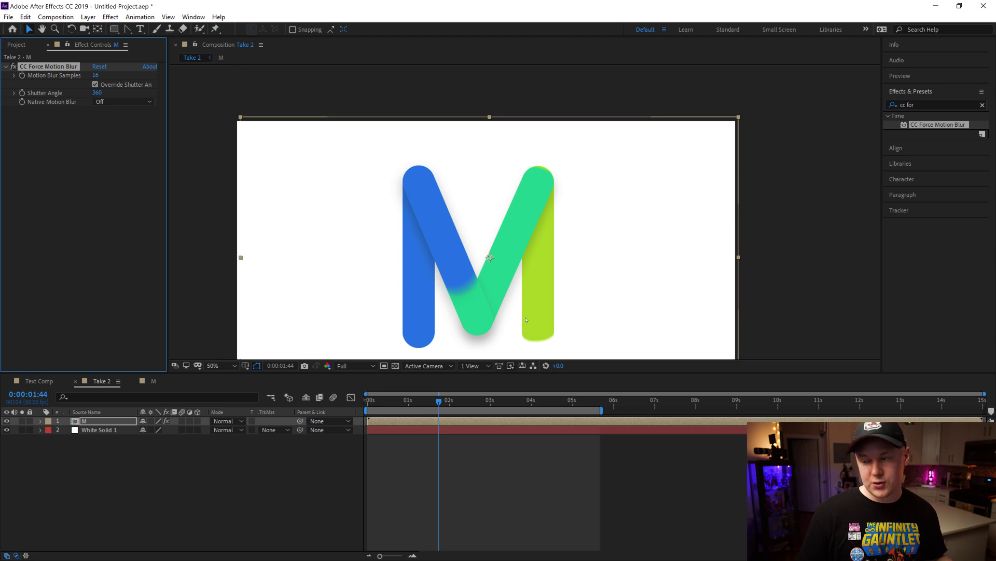
Fit the whole composition in the viewer and preview the motion-blurred M animation from the start.
drag(404, 405, 240, 360)
click(222, 366)
click(228, 377)
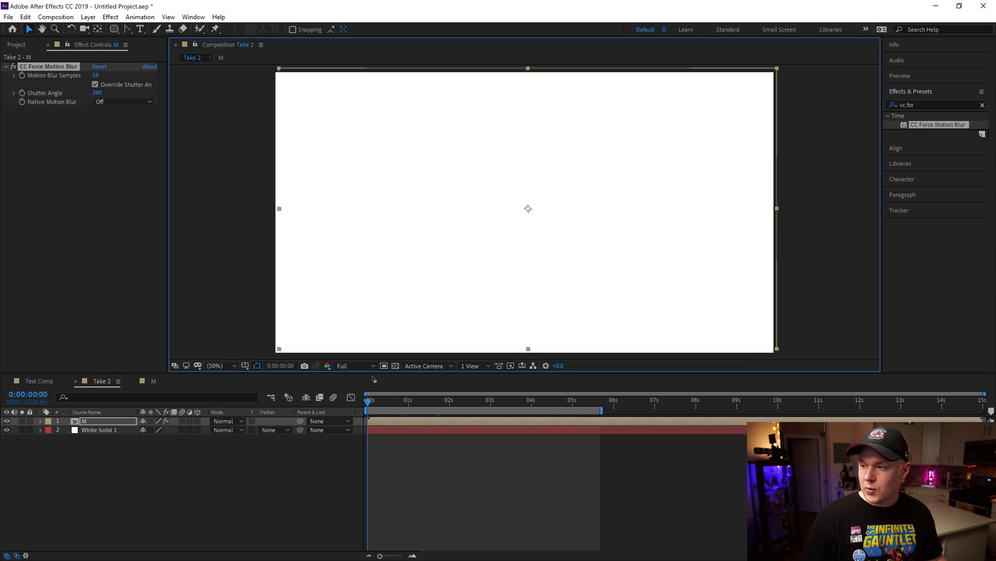
key(space)
key(space)
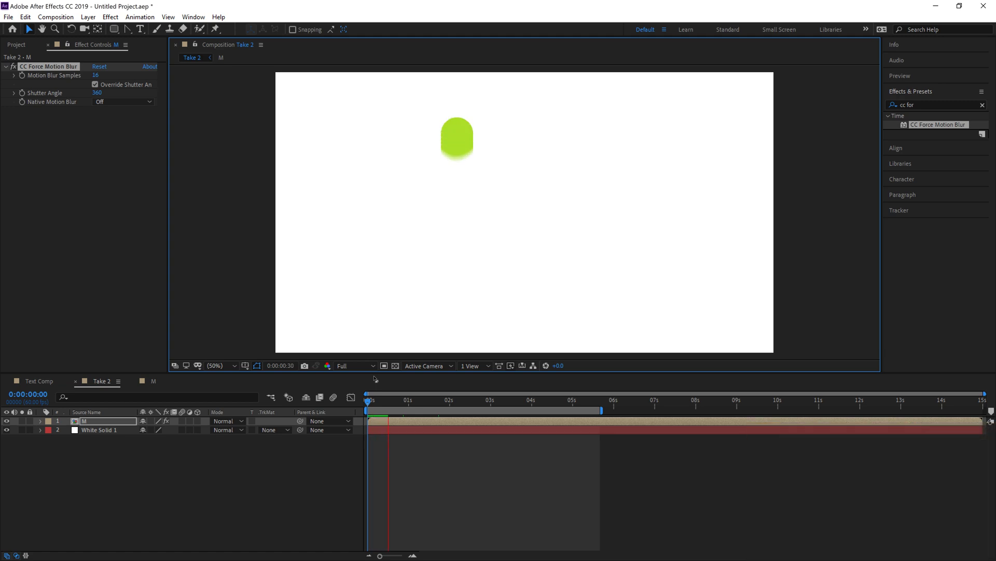